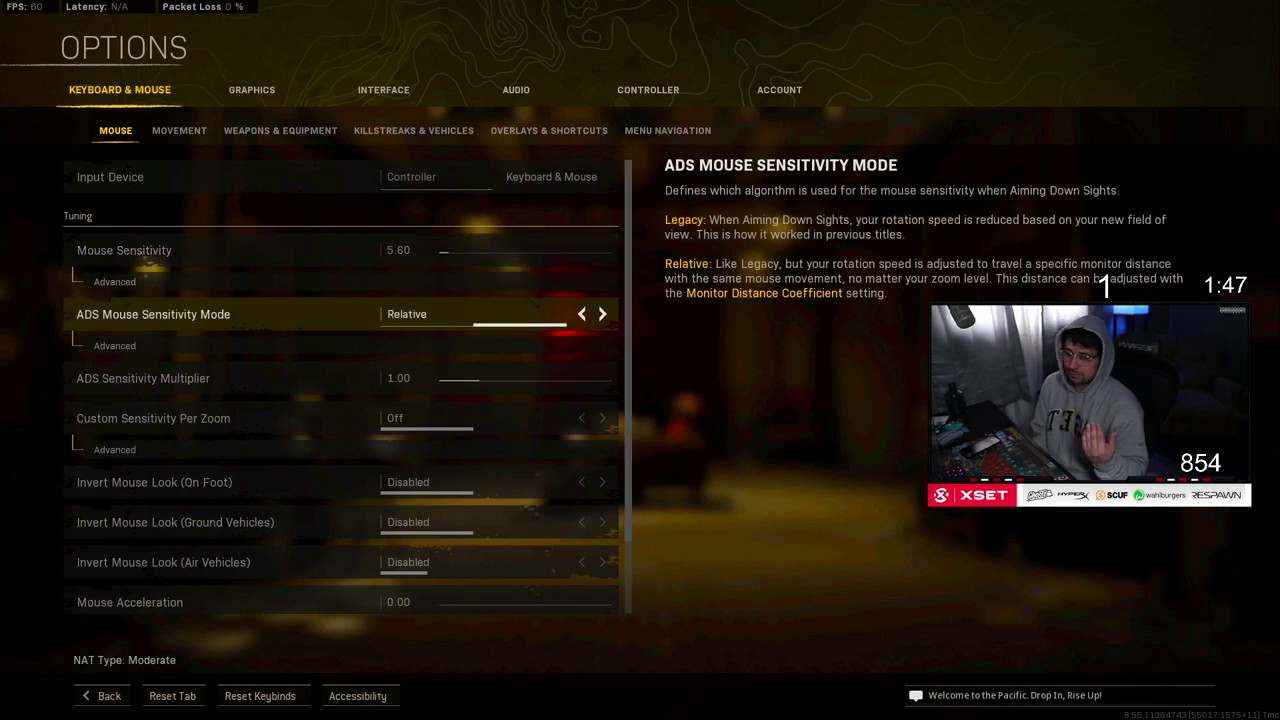
# Step: Expand the advanced Mouse Sensitivity multipliers, review the vertical, vehicle, airplane and tablet entries, and collapse the group
pyautogui.click(115, 282)
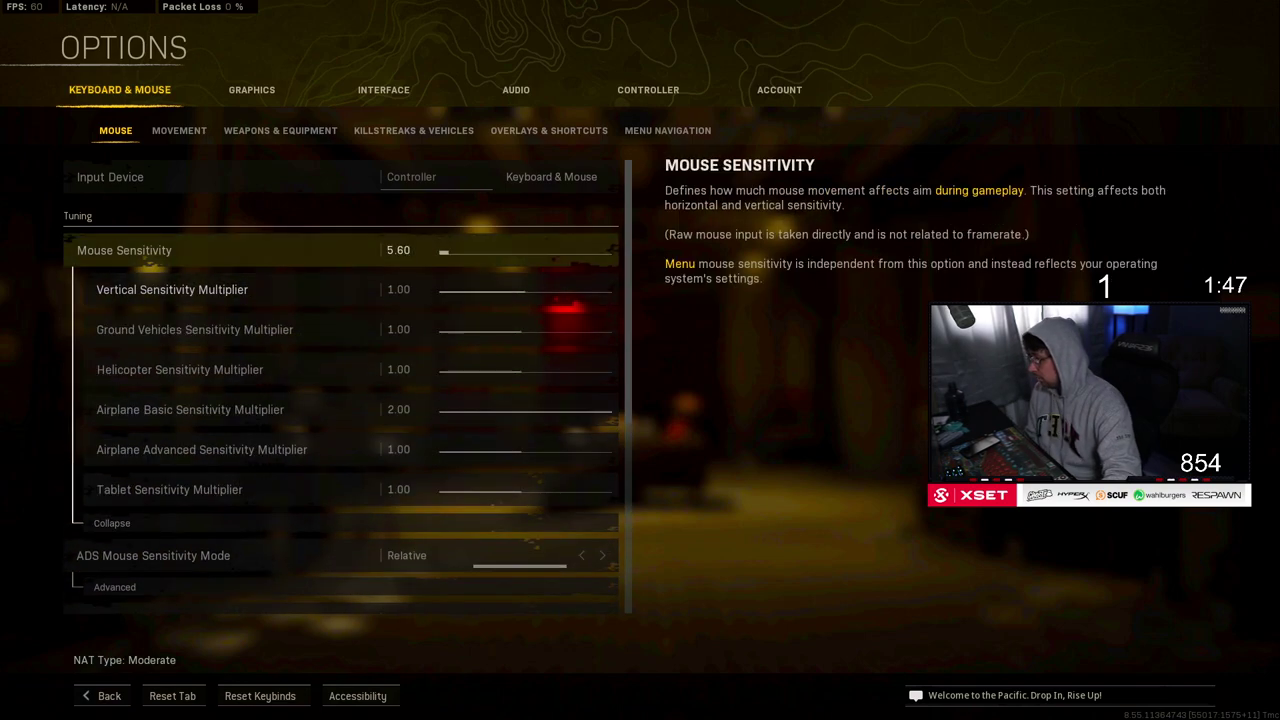
pyautogui.click(407, 289)
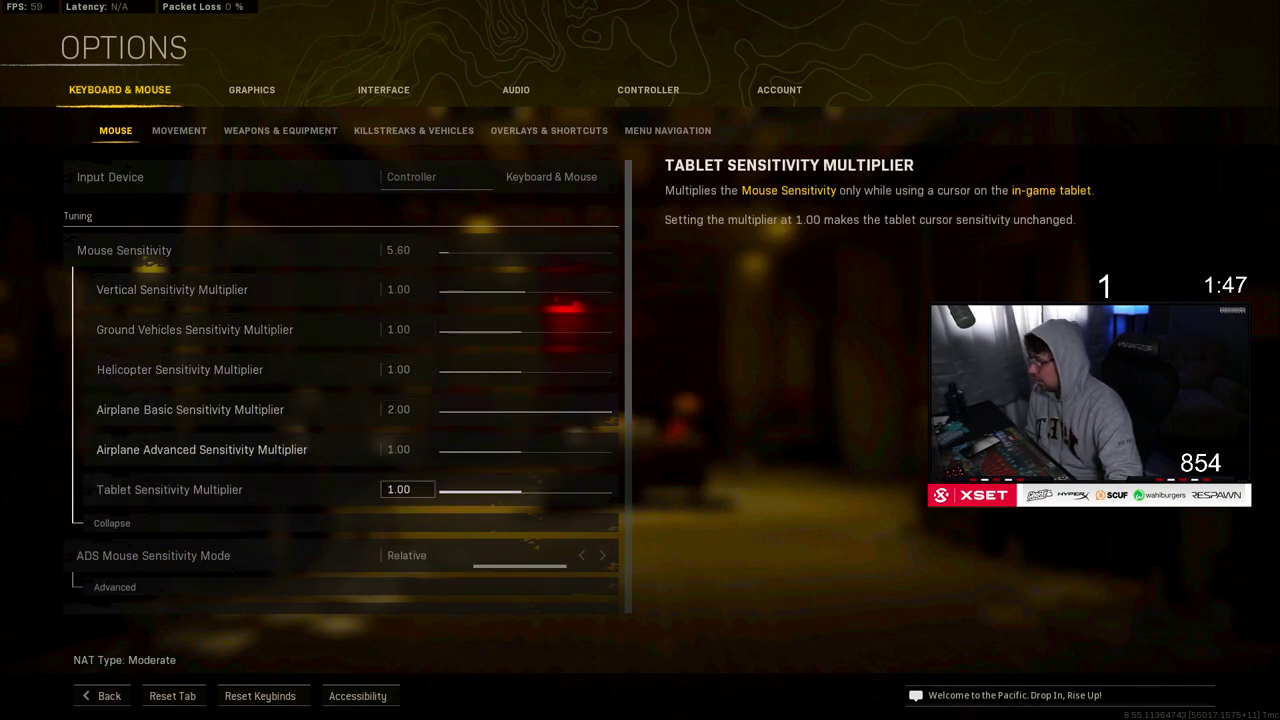
pyautogui.press('Return')
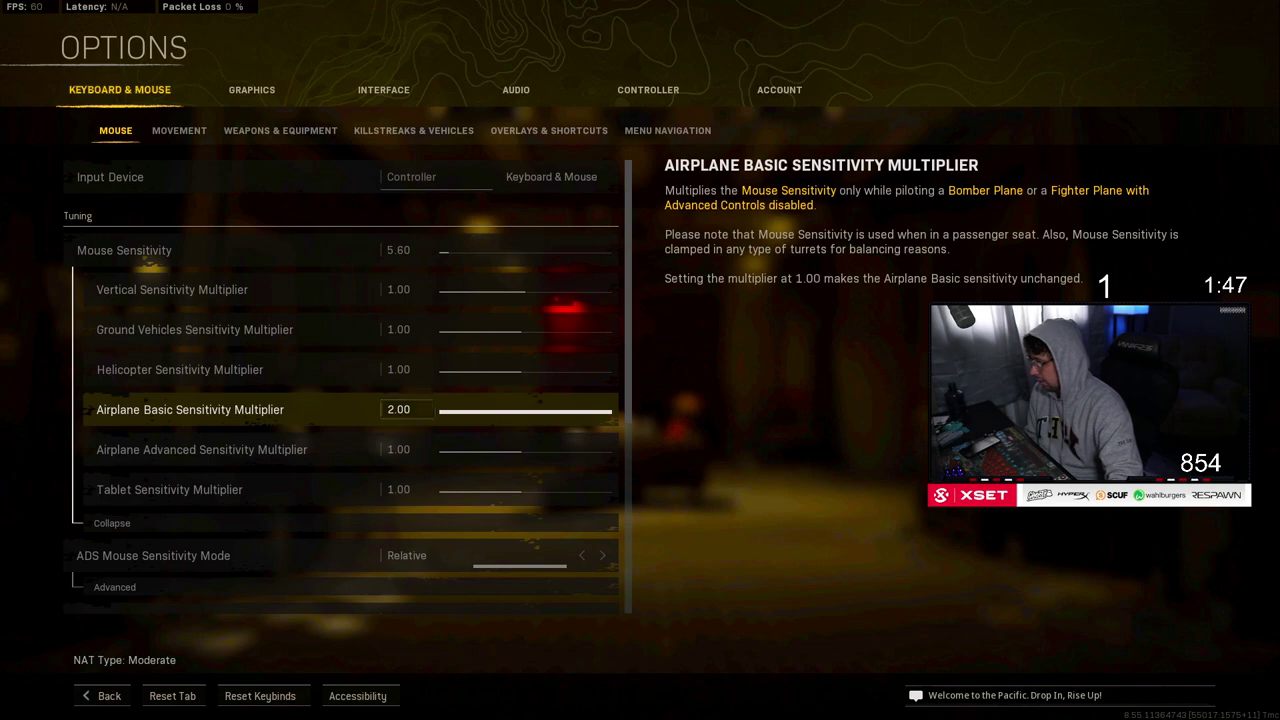
pyautogui.press('Down')
pyautogui.press('Down')
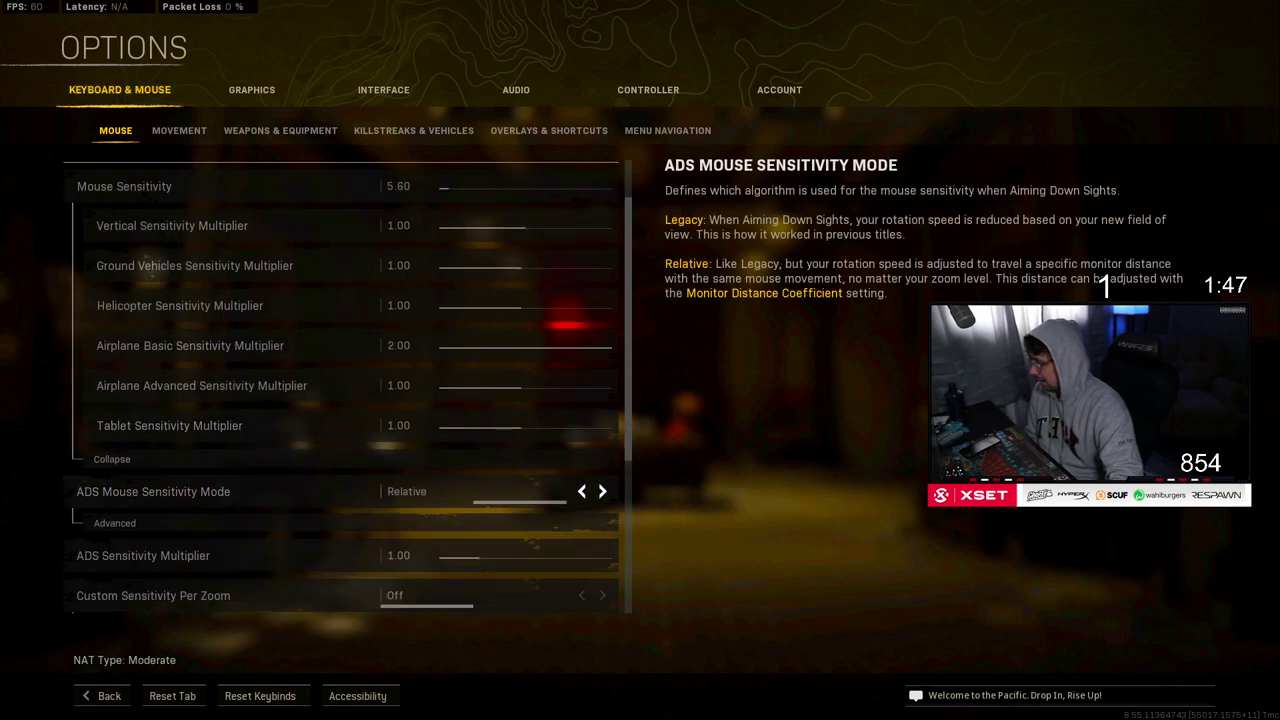
pyautogui.click(112, 459)
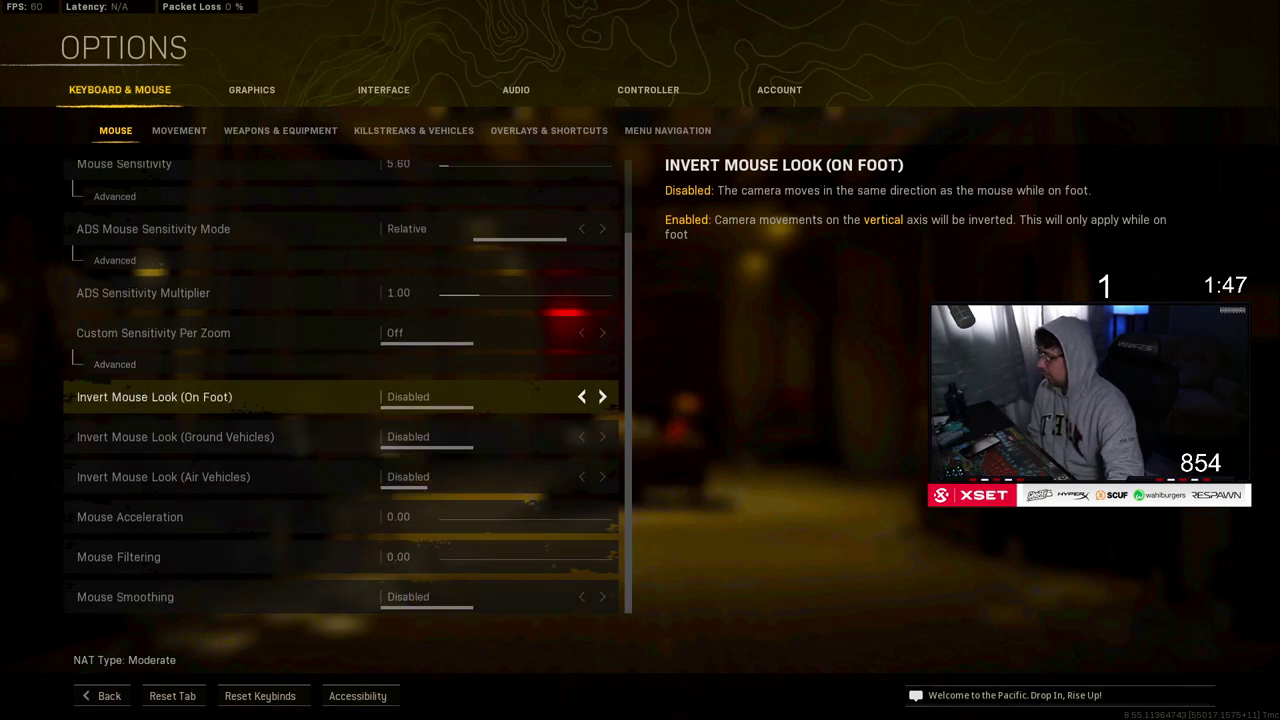
# Step: Examine the Invert Mouse Look, Mouse Acceleration, Mouse Filtering and Mouse Smoothing settings
pyautogui.press('Down')
pyautogui.press('Down')
pyautogui.press('Down')
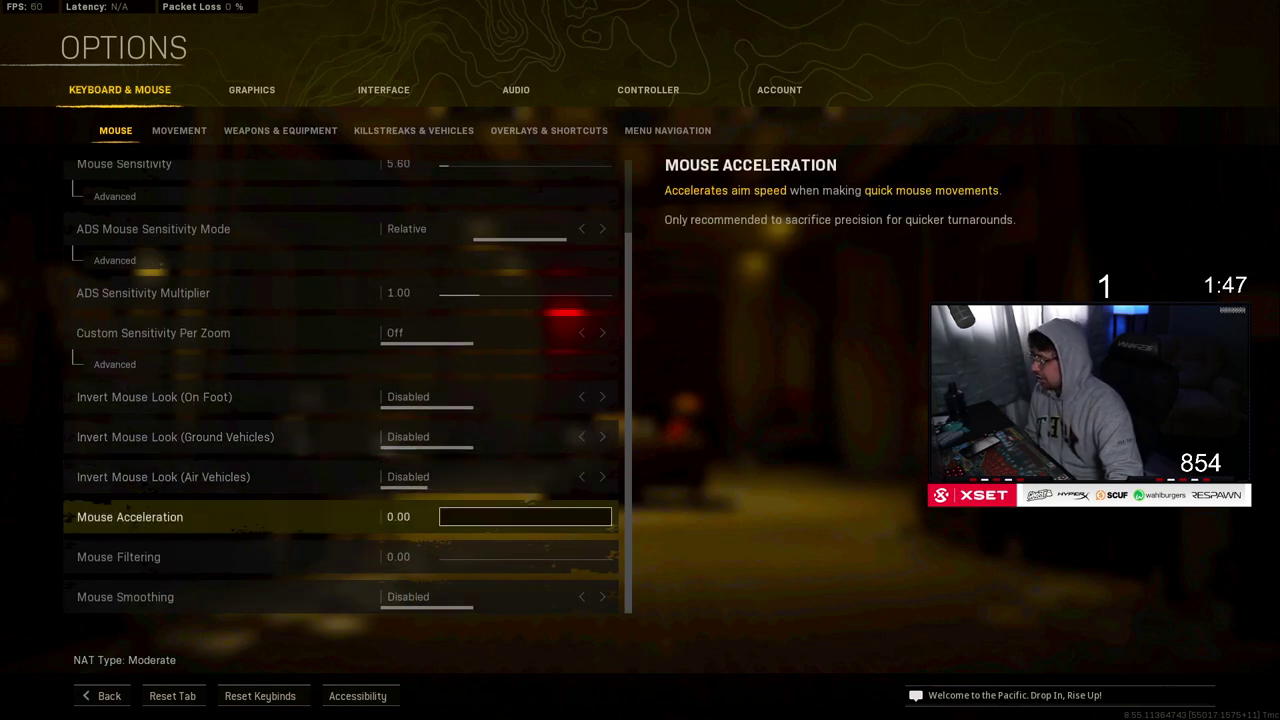
pyautogui.press('Return')
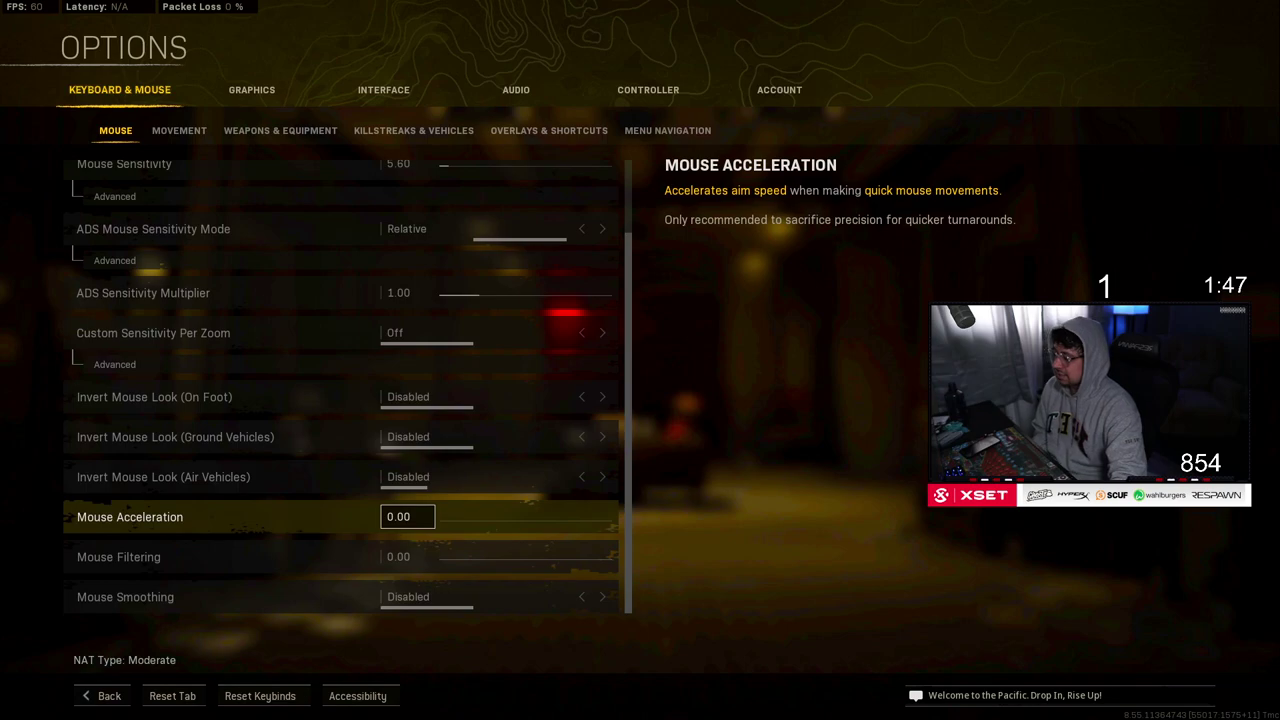
pyautogui.press('Down')
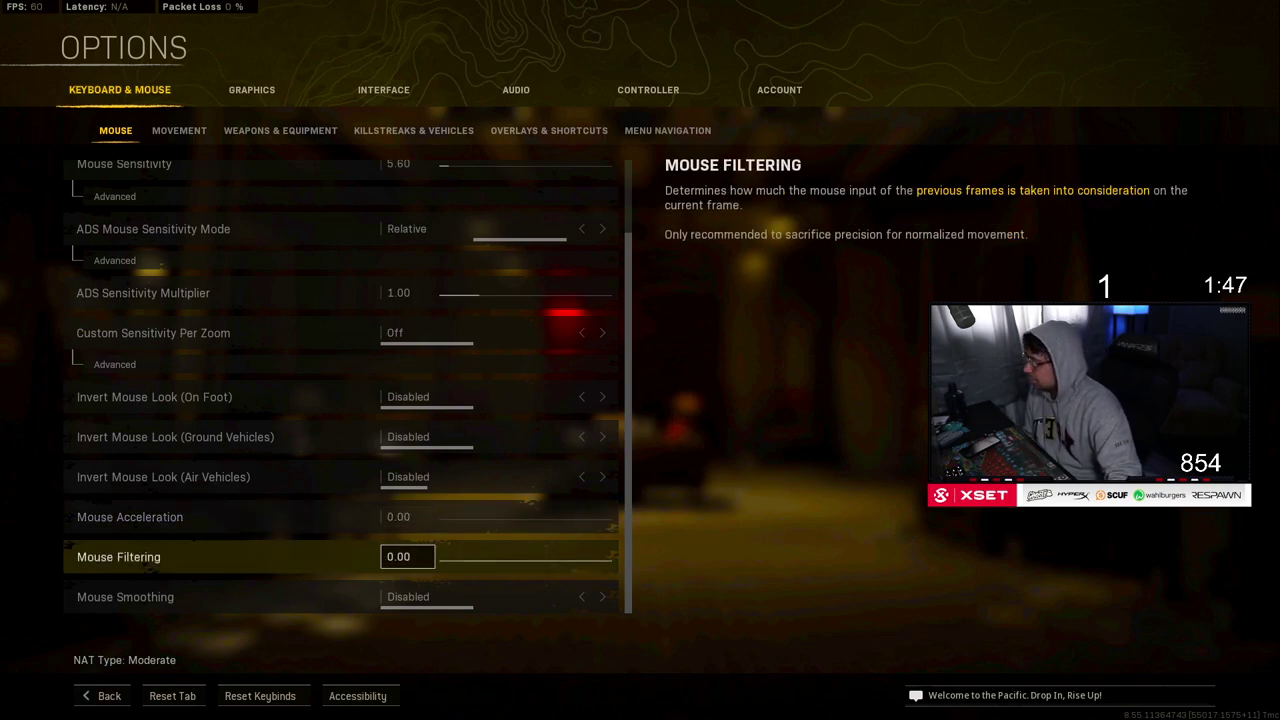
pyautogui.press('Down')
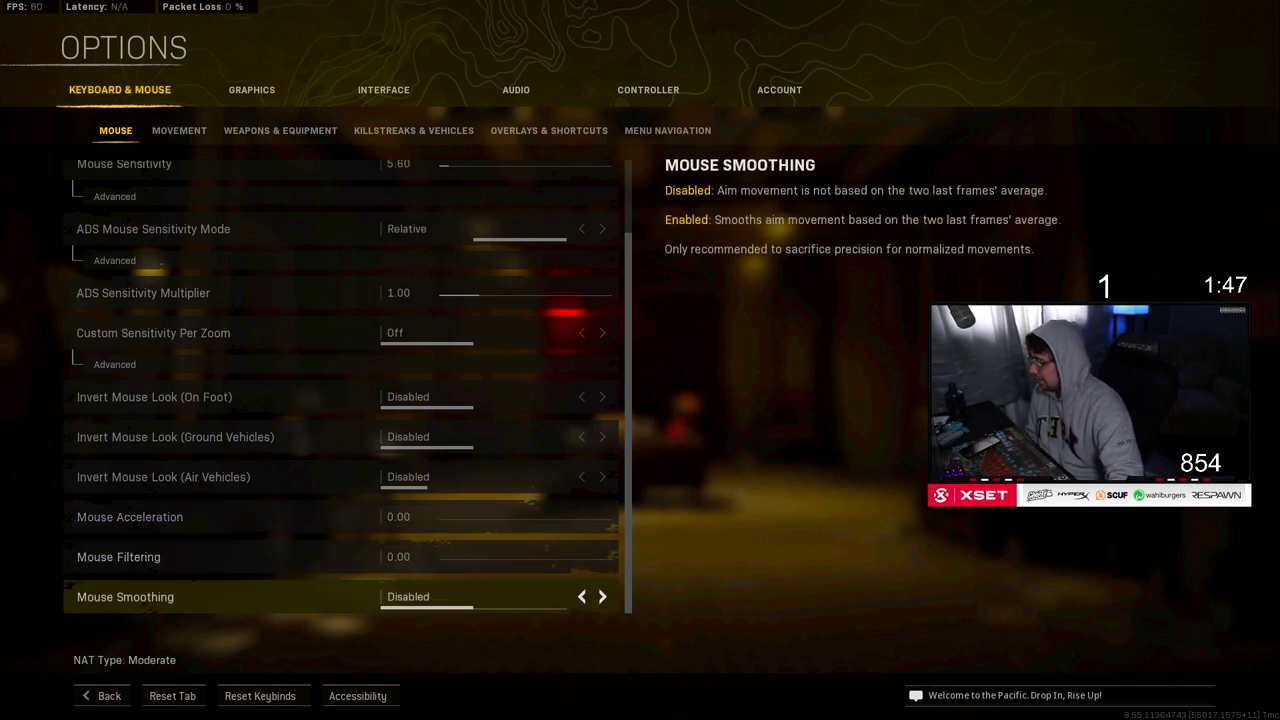
pyautogui.press('Up')
pyautogui.press('Down')
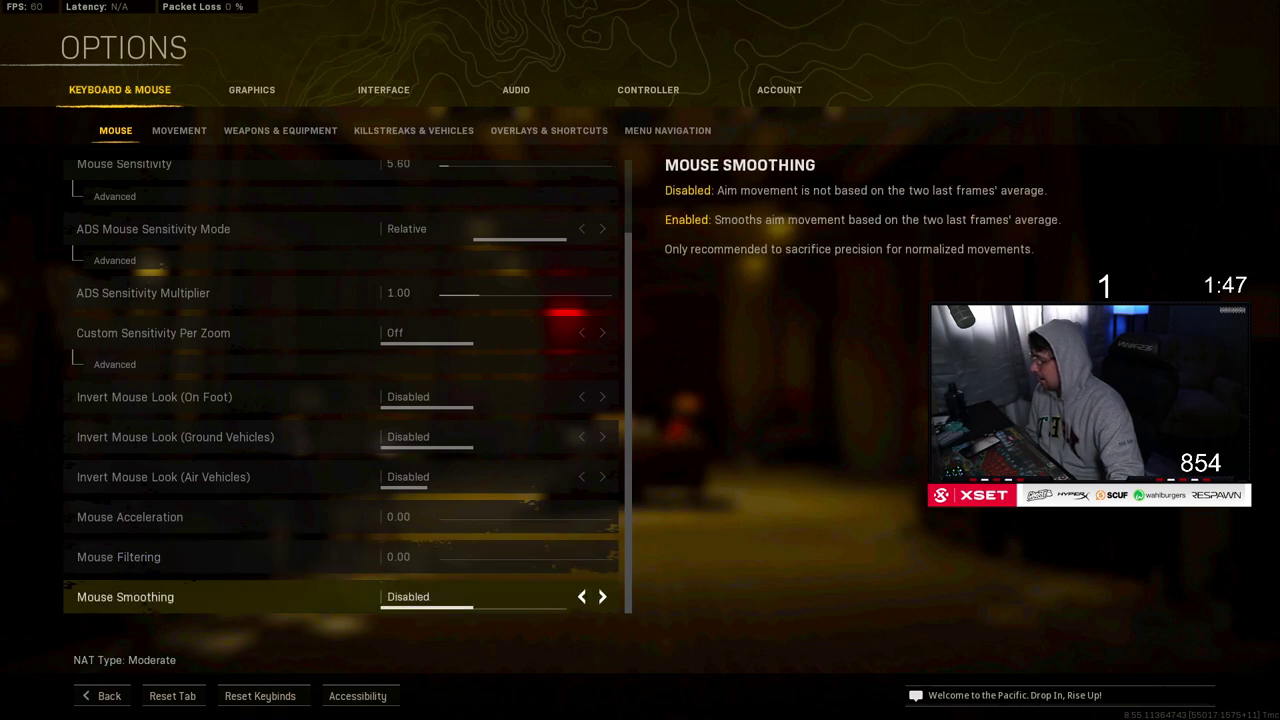
# Step: Open the keyboard and mouse movement settings and examine the slide, crouch, prone and Automatic Airborne Mantle behaviors
pyautogui.click(179, 131)
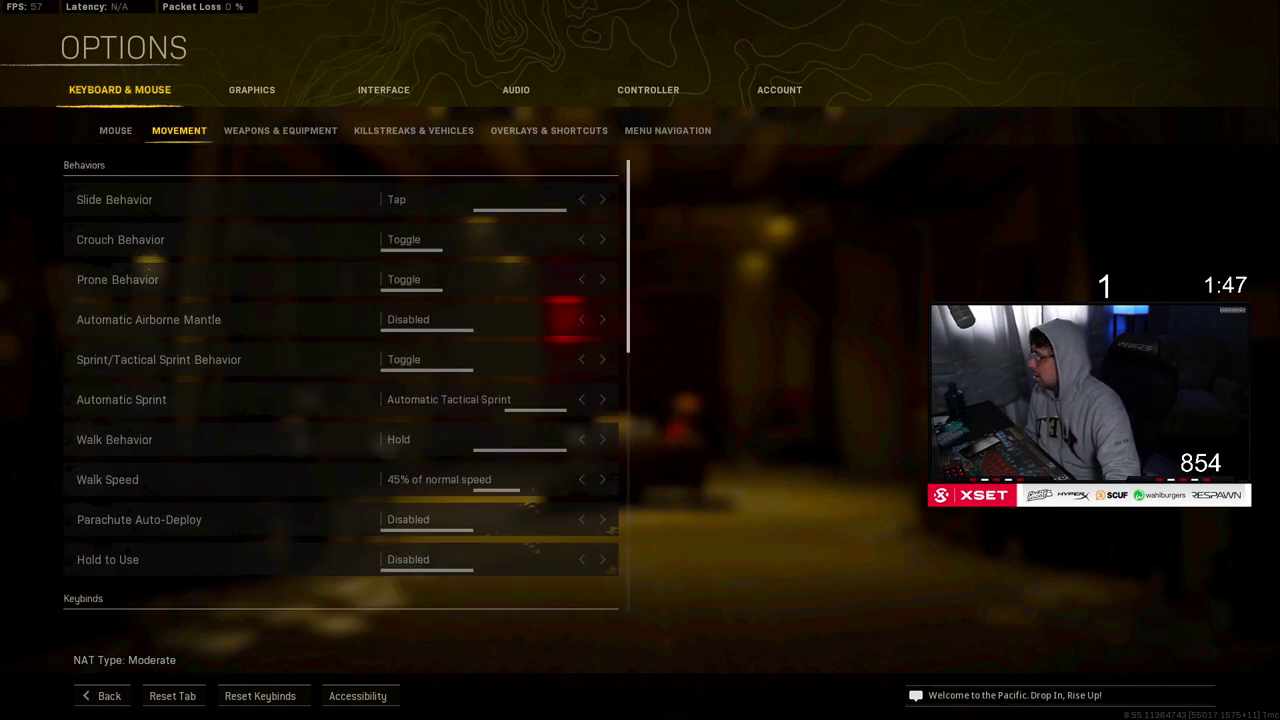
pyautogui.press('Down')
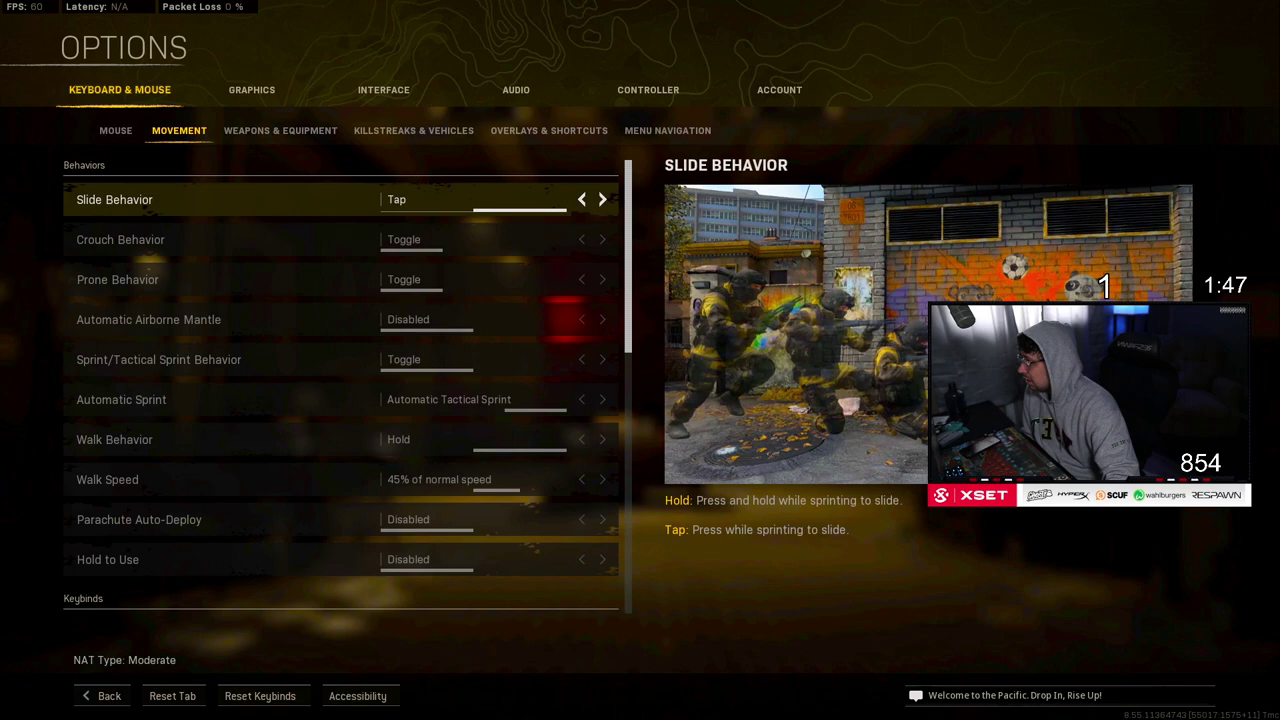
pyautogui.press('Down')
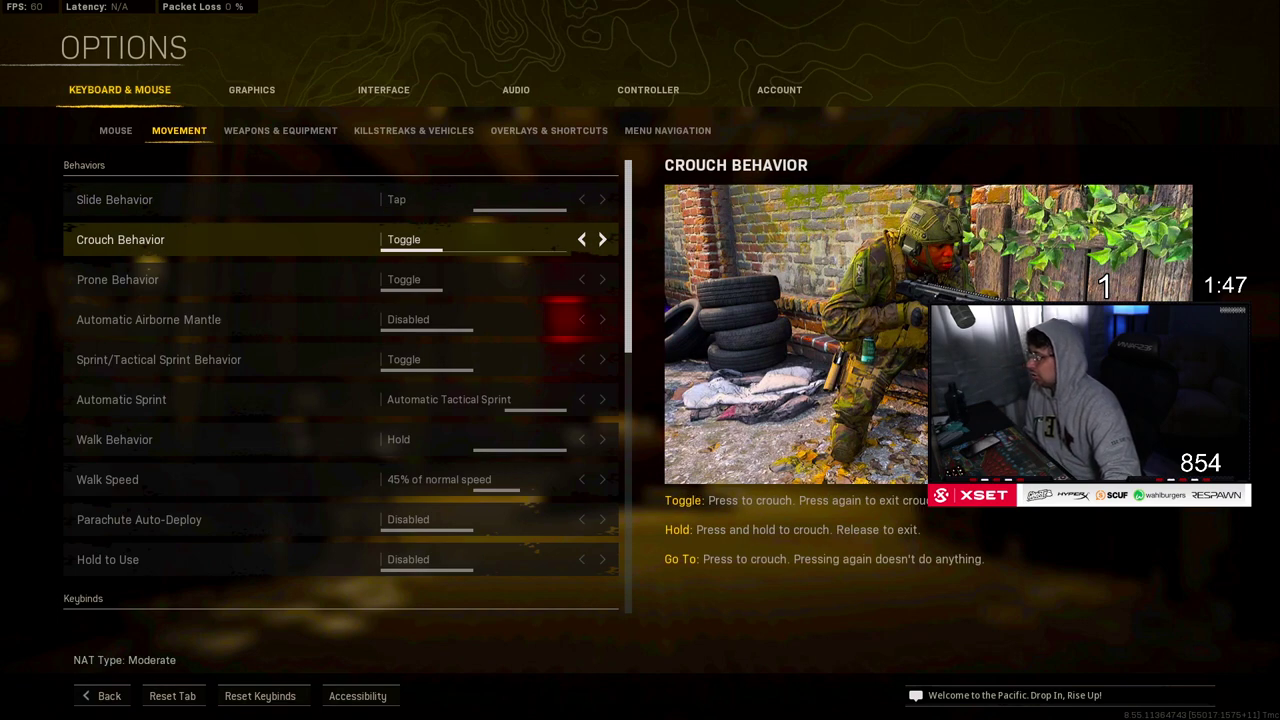
pyautogui.press('Down')
pyautogui.press('Down')
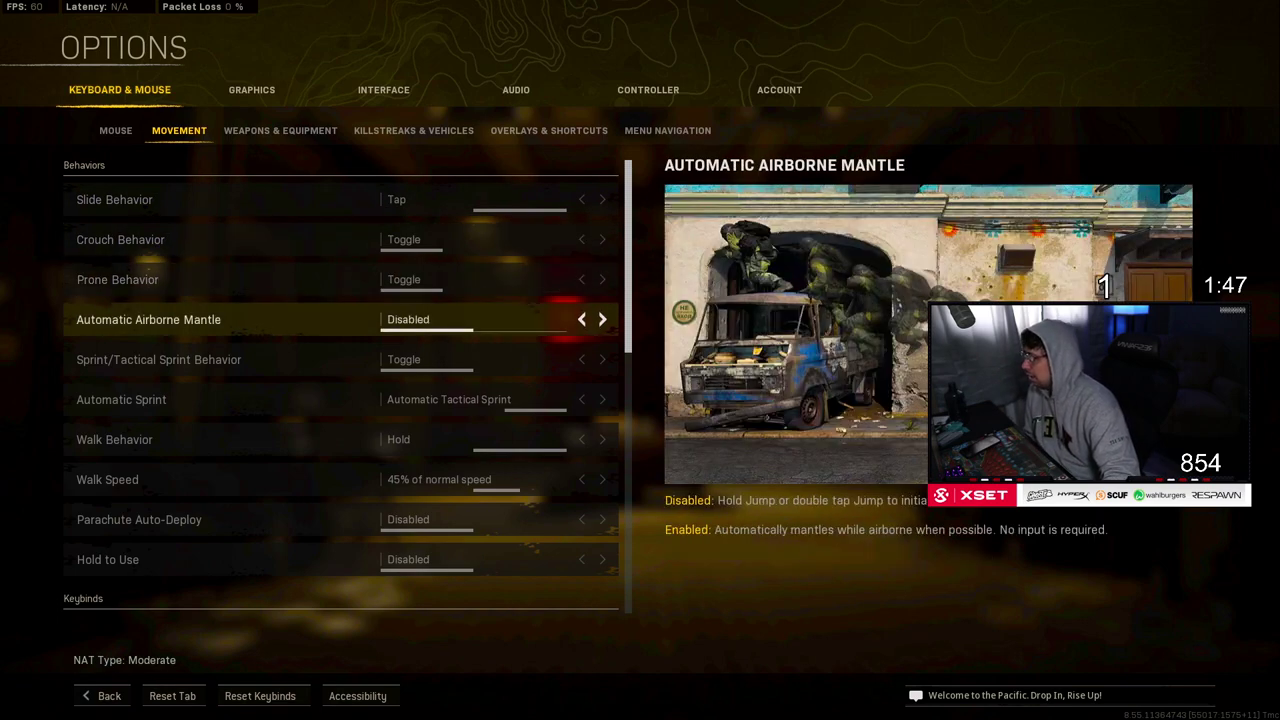
# Step: Examine the Sprint/Tactical Sprint, Automatic Sprint, walk and Parachute Auto-Deploy settings
pyautogui.press('Down')
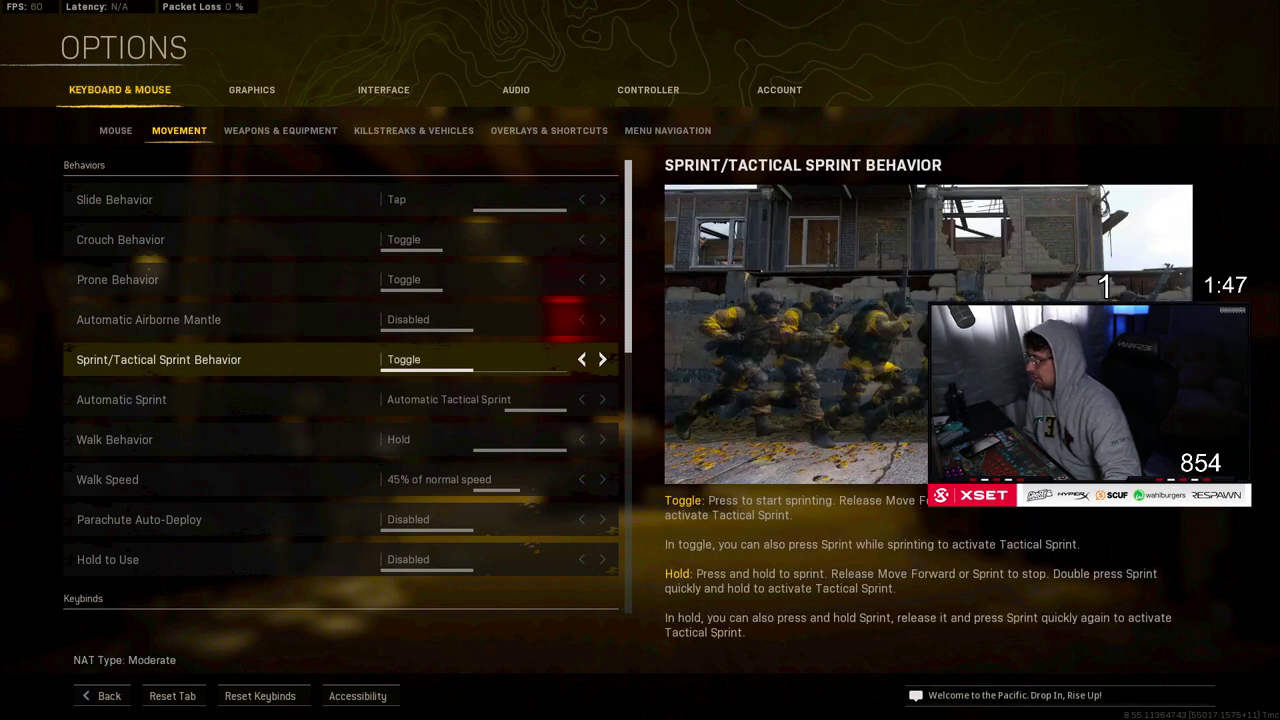
pyautogui.press('Down')
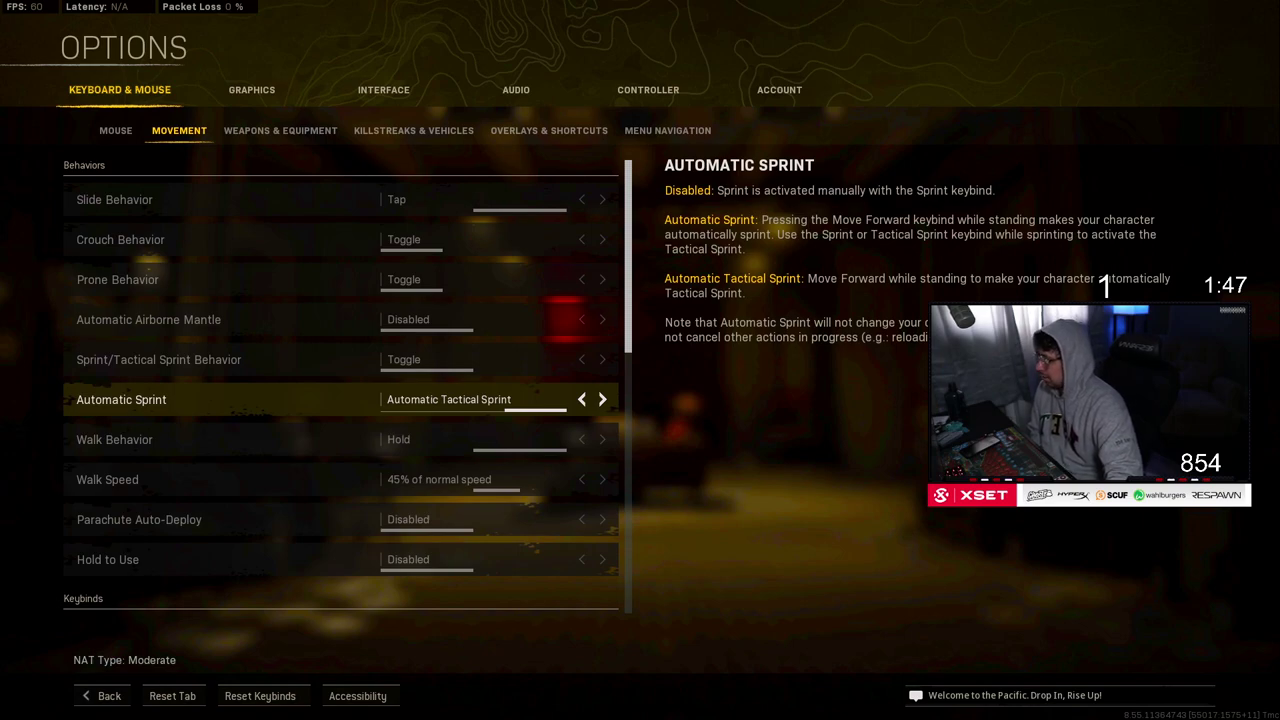
pyautogui.press('Up')
pyautogui.press('Down')
pyautogui.press('Down')
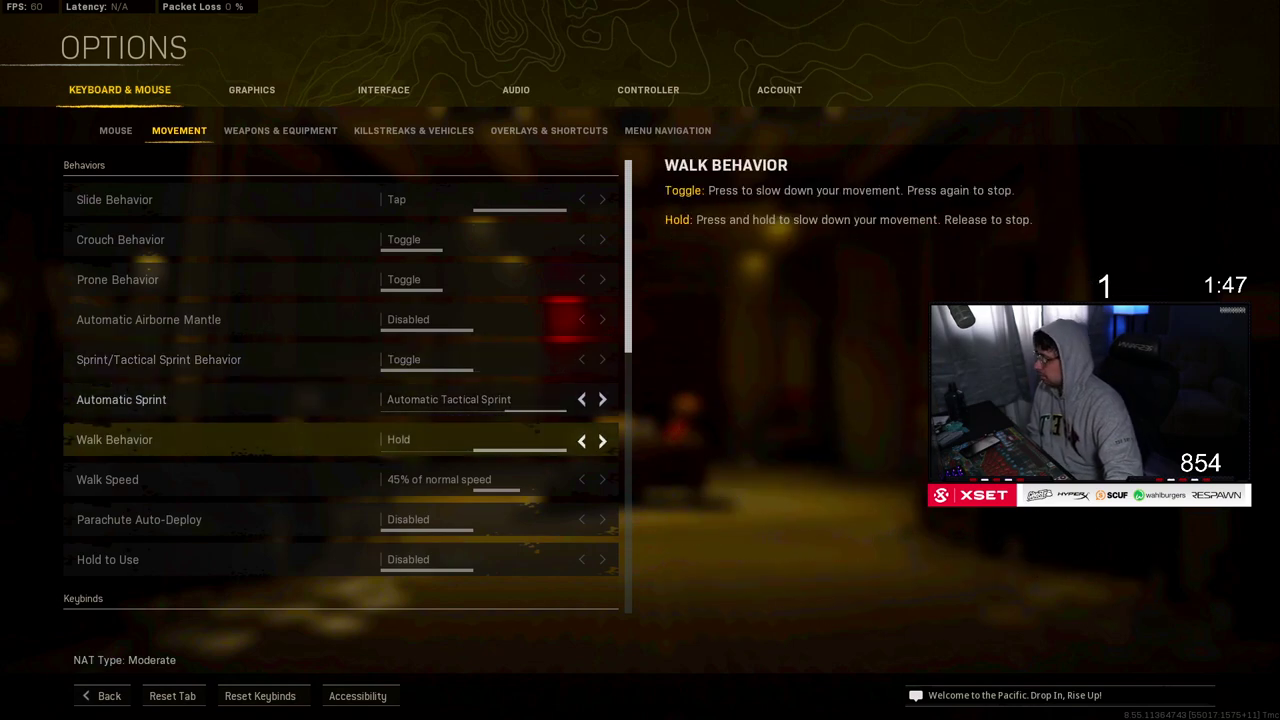
pyautogui.press('Down')
pyautogui.press('Down')
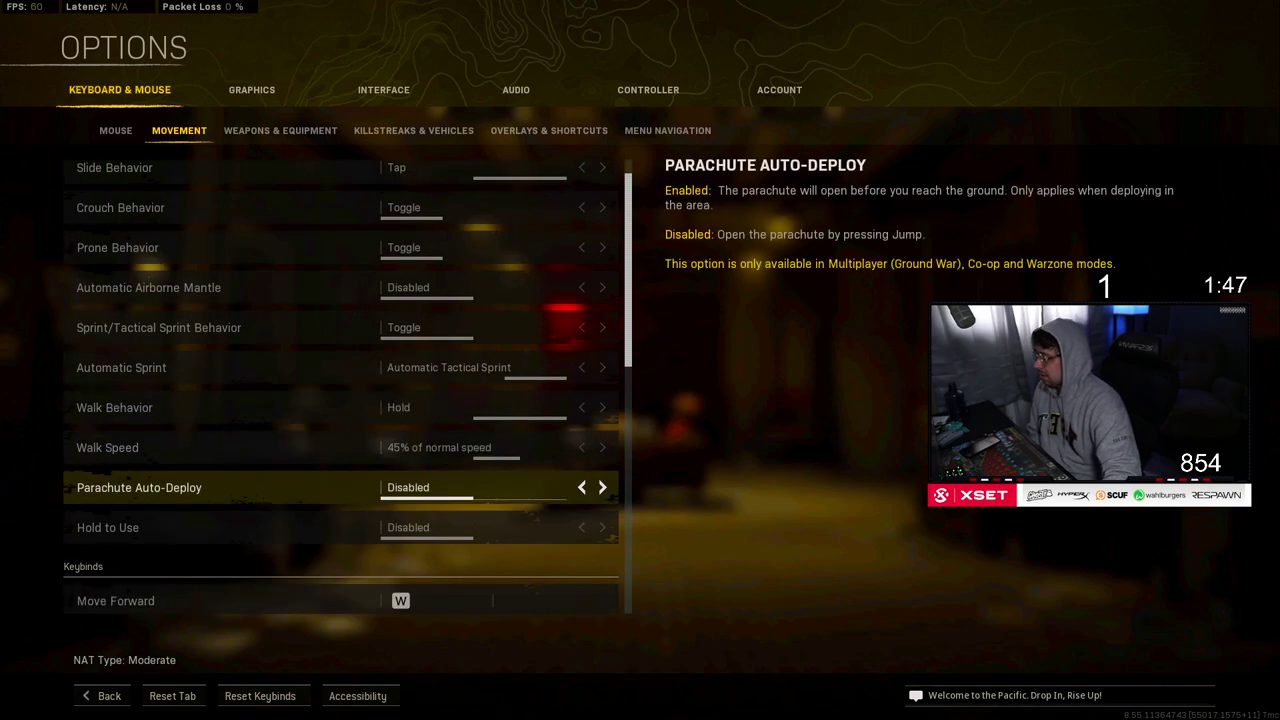
# Step: Go back over the movement behaviors up to Crouch Behavior and return to Parachute Auto-Deploy
pyautogui.press('Up')
pyautogui.press('Down')
pyautogui.press('Down')
pyautogui.press('Up')
pyautogui.press('Up')
pyautogui.press('Up')
pyautogui.press('Up')
pyautogui.press('Up')
pyautogui.press('Up')
pyautogui.press('Up')
pyautogui.press('Up')
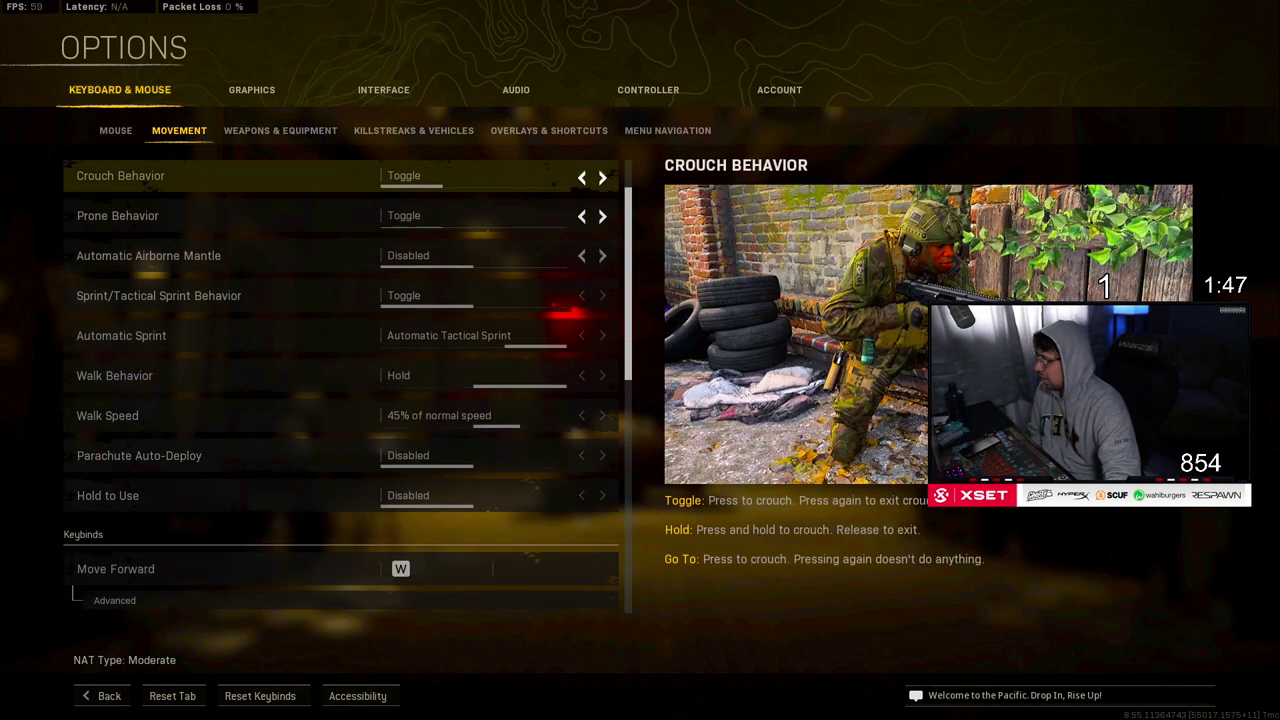
pyautogui.press('Up')
pyautogui.press('Down')
pyautogui.press('Down')
pyautogui.press('Down')
pyautogui.press('Down')
pyautogui.press('Down')
pyautogui.press('Down')
pyautogui.press('Down')
pyautogui.press('Down')
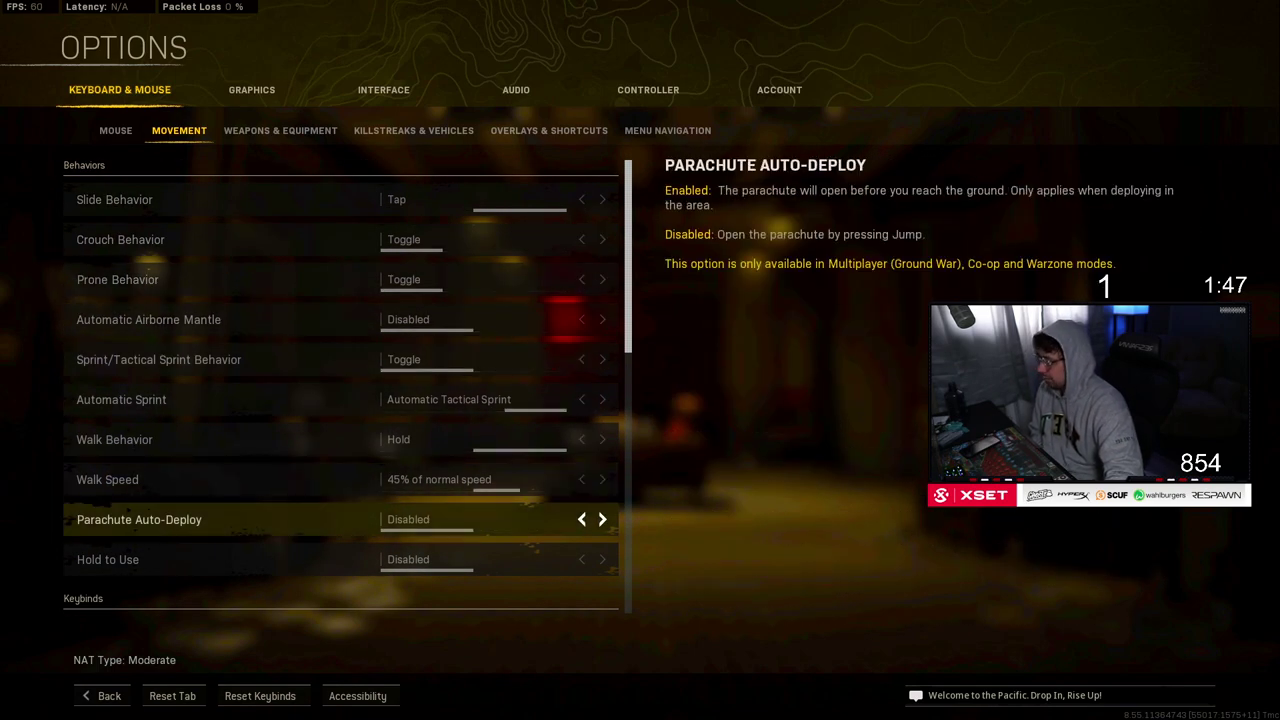
# Step: Compare the Parachute Auto-Deploy setting with the Hold to Use setting at the end of the movement behaviors
pyautogui.press('Up')
pyautogui.press('Down')
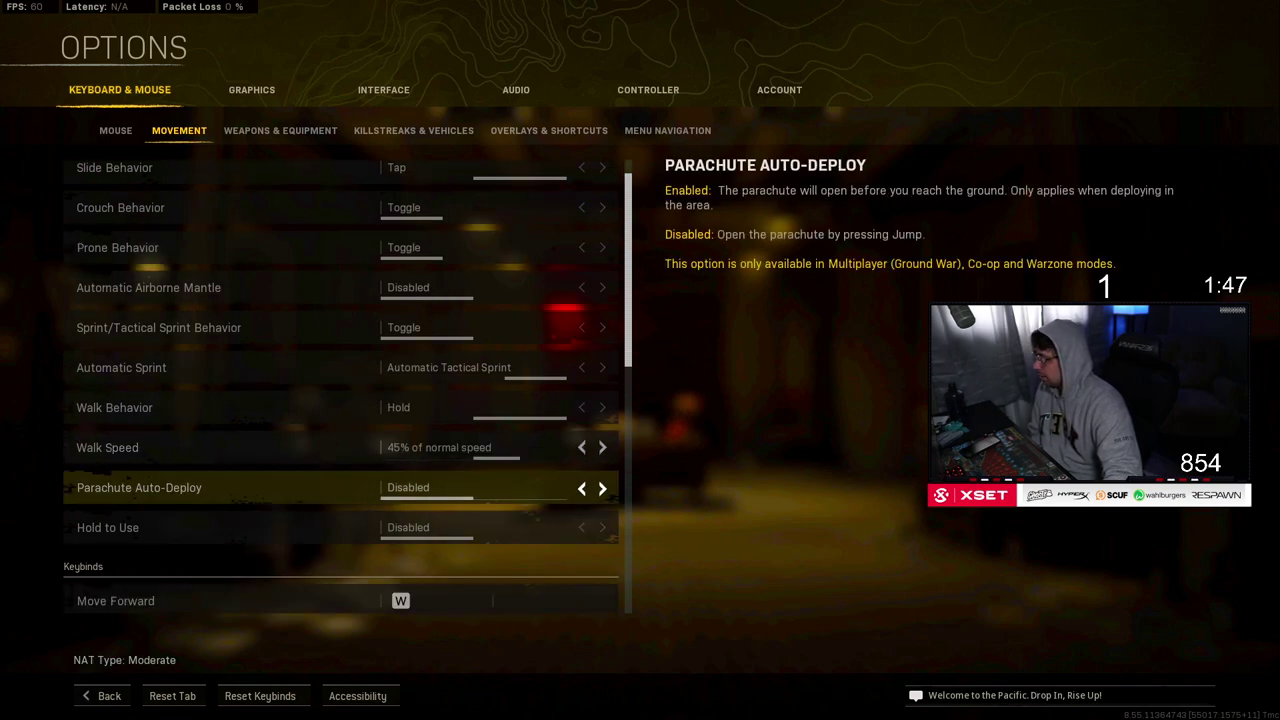
pyautogui.press('Down')
pyautogui.press('Down')
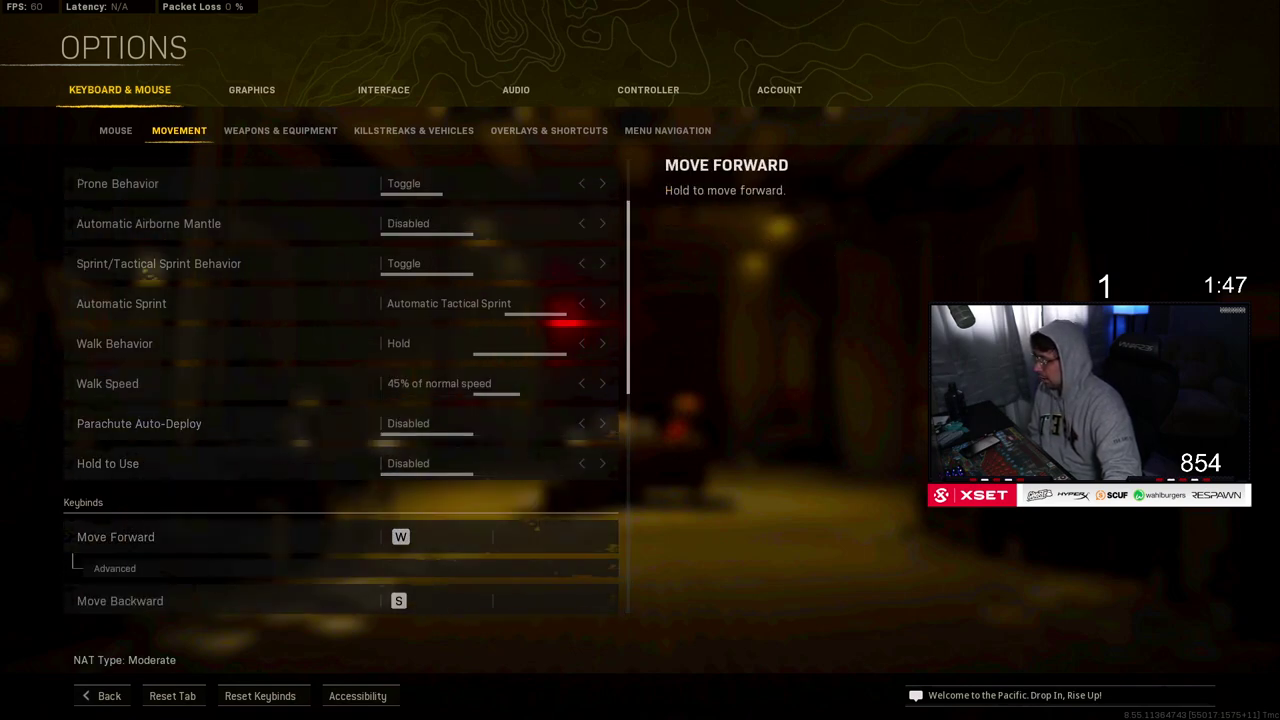
pyautogui.press('Up')
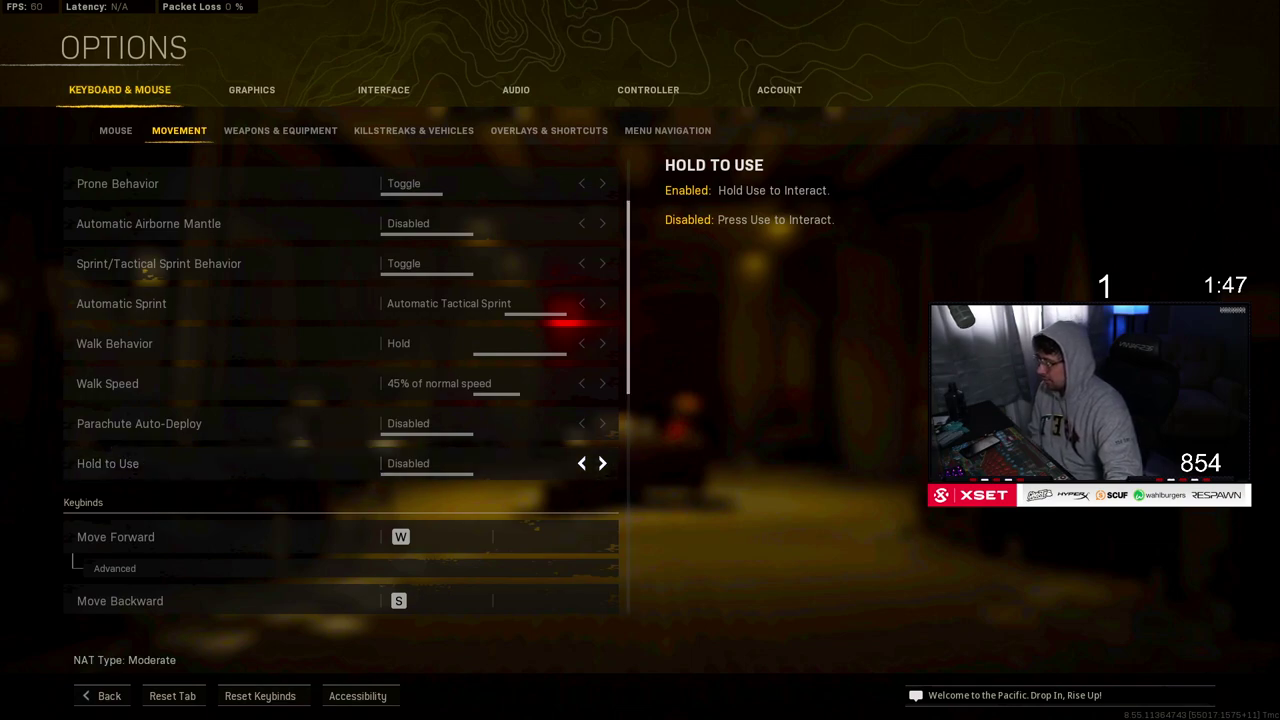
# Step: Examine the movement keybinds for Move Forward, Use, Jump/Stand/Mantle, Crouch/Slide, Prone and Change Stance/Slide
pyautogui.scroll(-2, 341, 463)
pyautogui.scroll(-3, 341, 420)
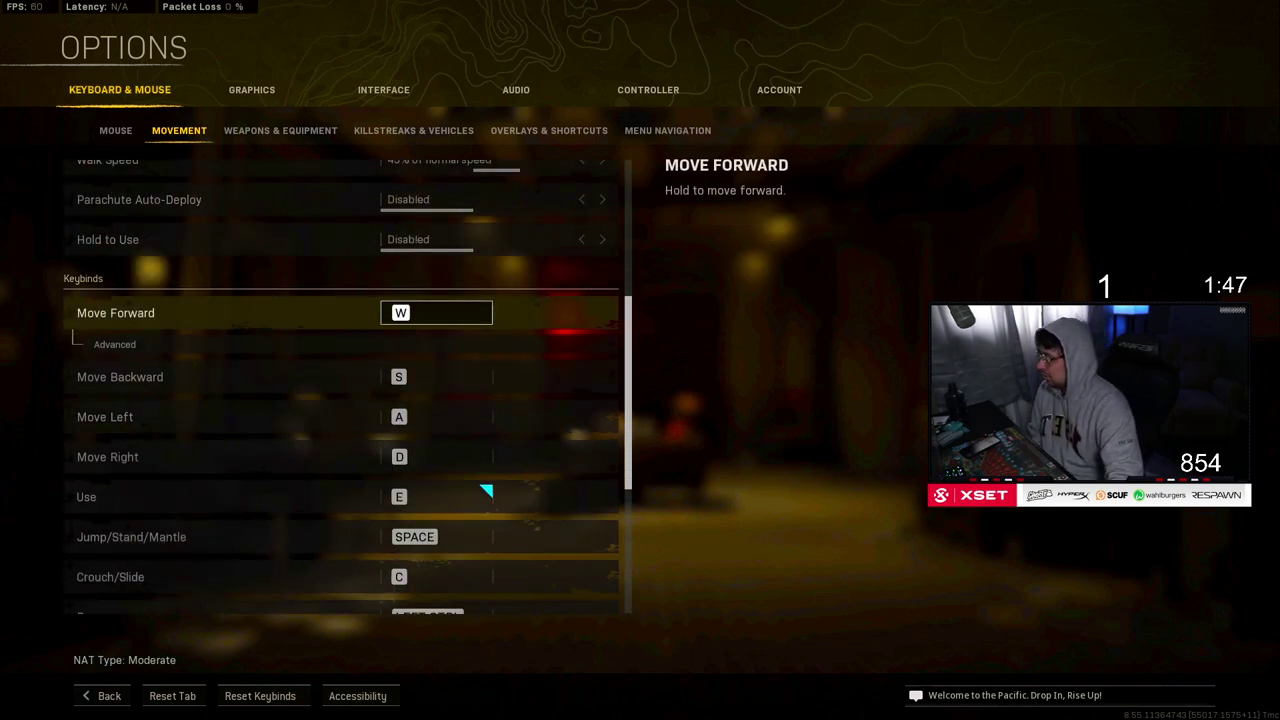
pyautogui.press('e')
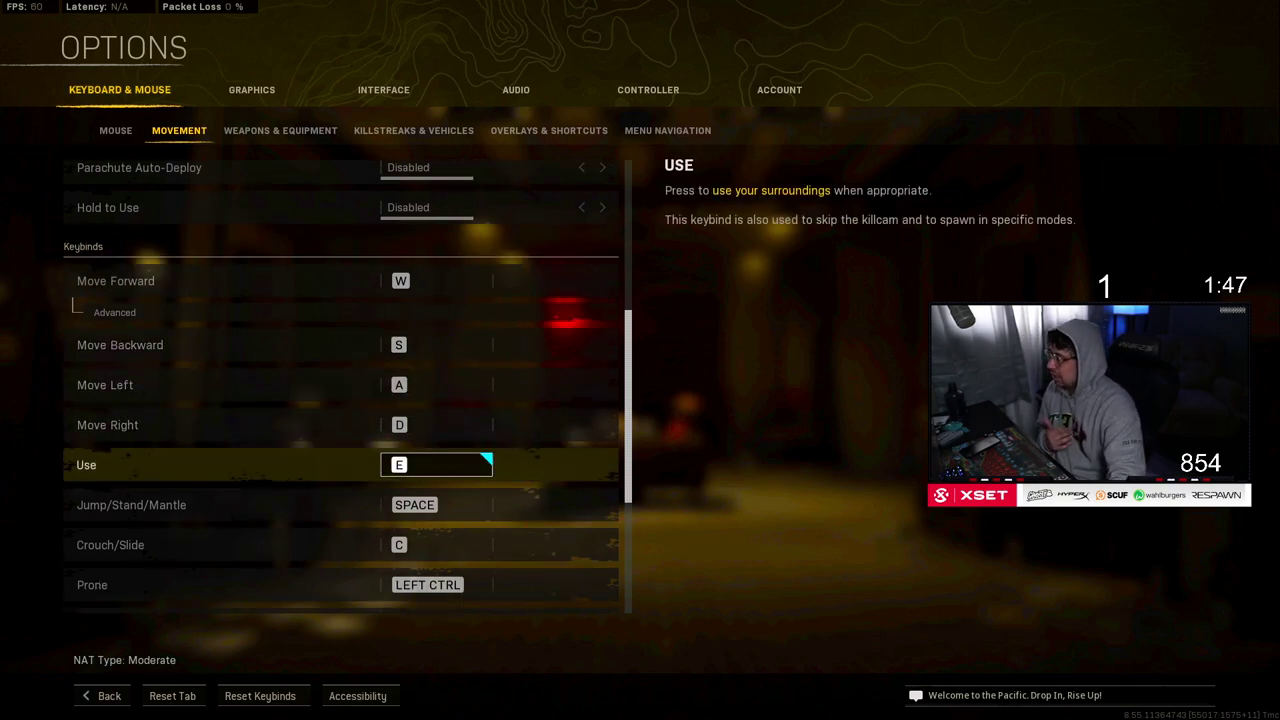
pyautogui.press('space')
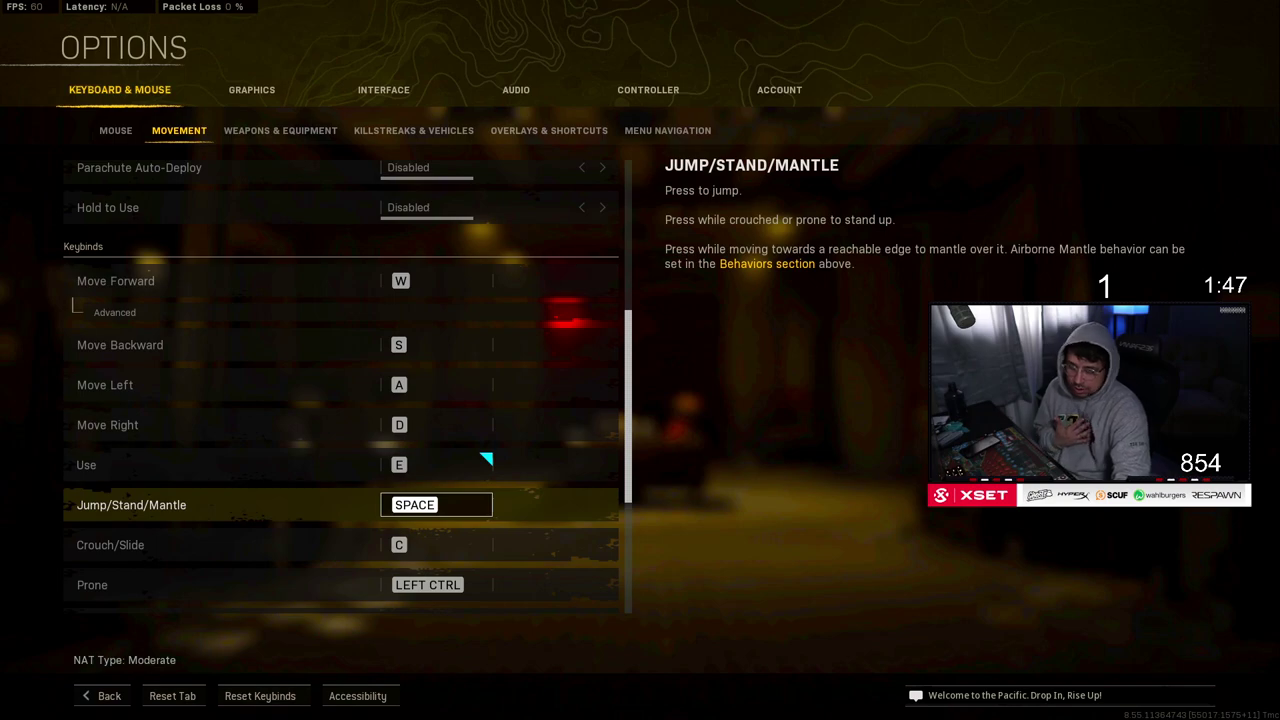
pyautogui.press('c')
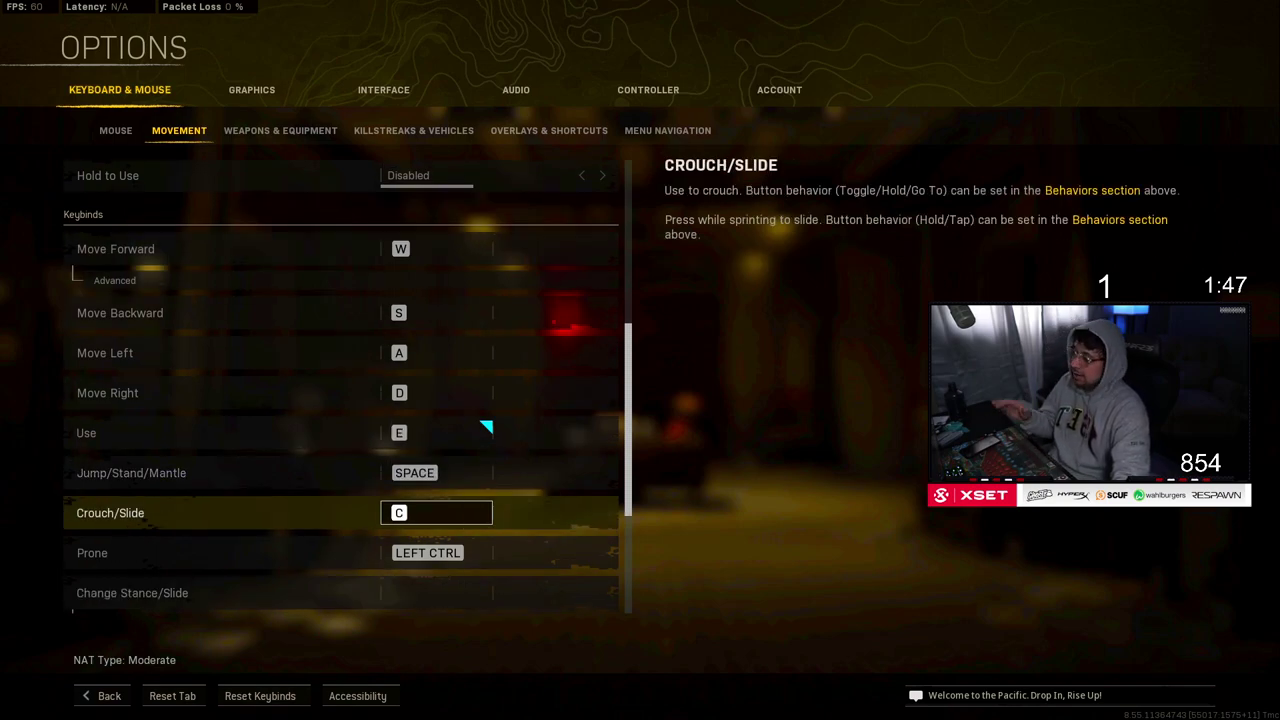
pyautogui.press('c')
pyautogui.press('Escape')
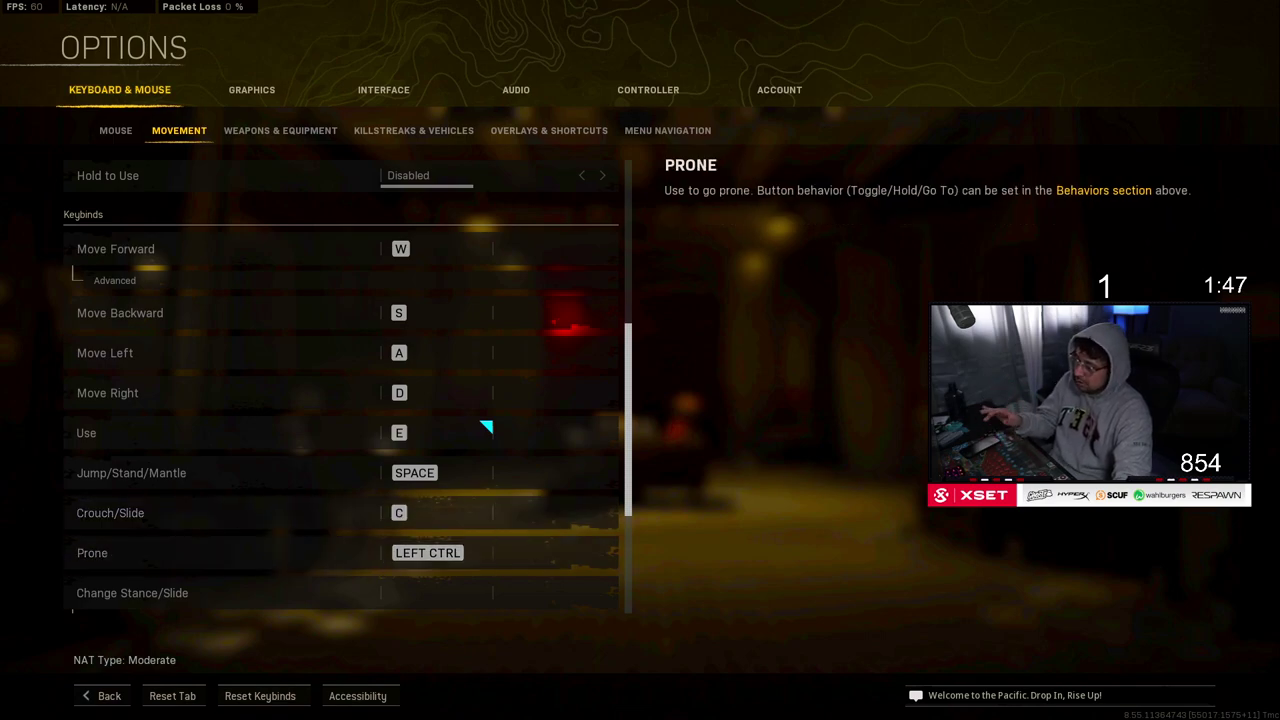
pyautogui.scroll(-2, 436, 512)
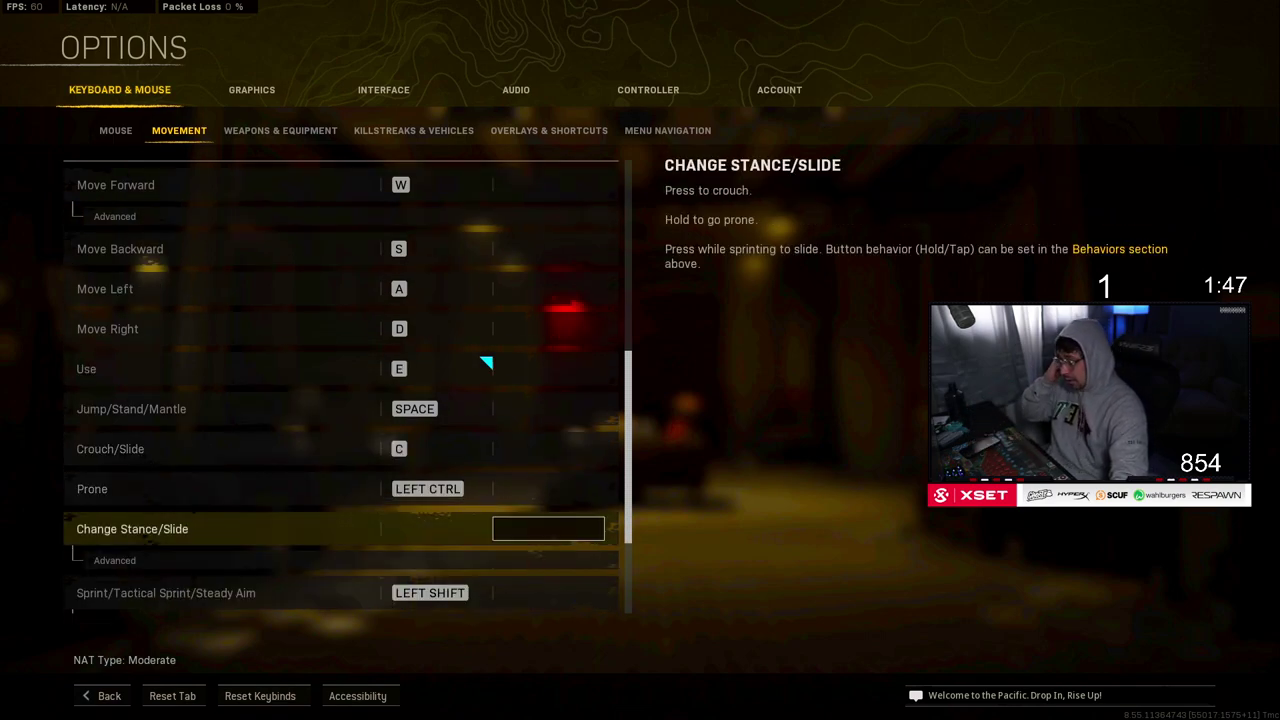
pyautogui.press('Up')
pyautogui.press('Left')
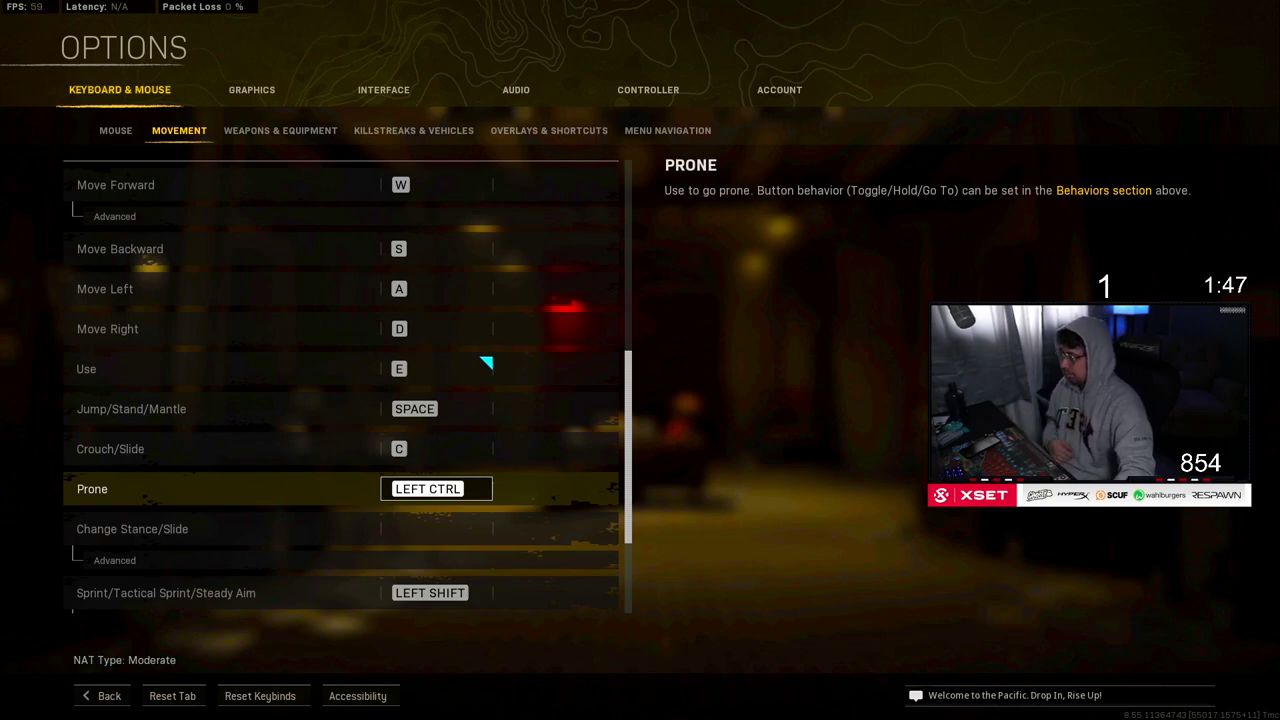
# Step: Examine the remaining movement keybinds from Sprint/Tactical Sprint/Steady Aim through Gesture/Sprays to the advanced Center View entries
pyautogui.scroll(-2, 548, 526)
pyautogui.scroll(-1, 540, 496)
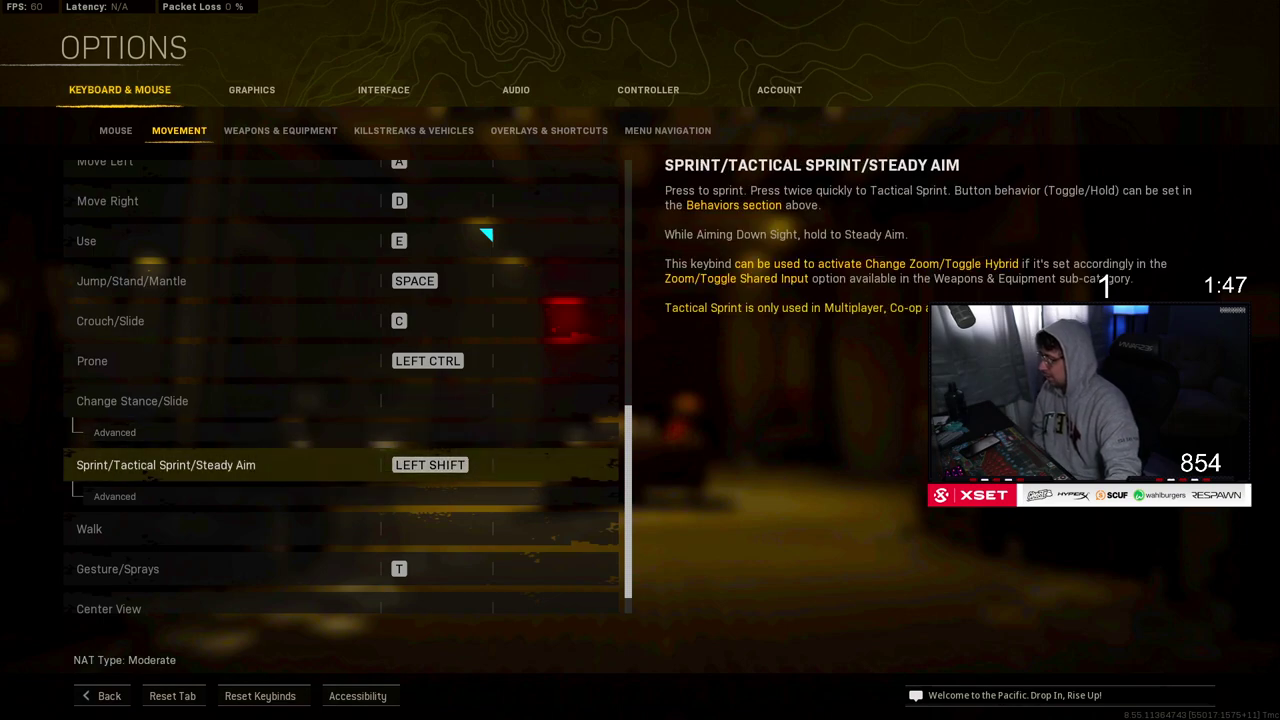
pyautogui.press('Down')
pyautogui.press('Down')
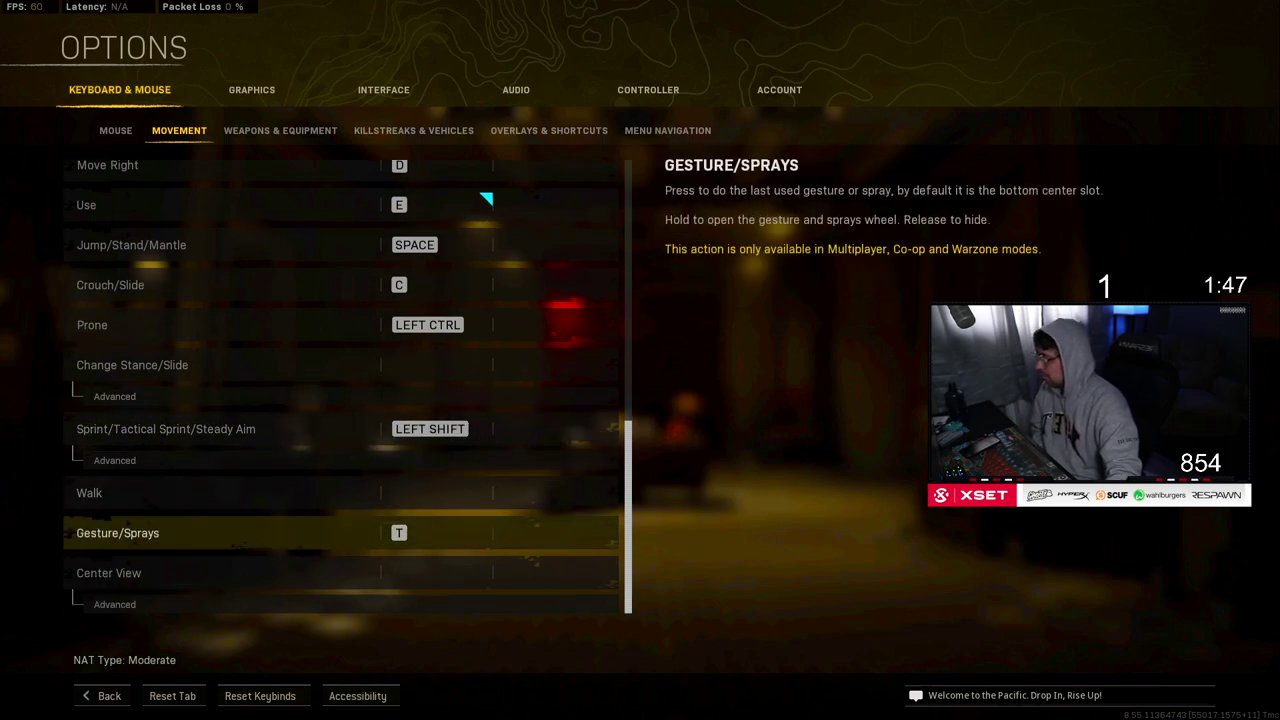
pyautogui.press('Up')
pyautogui.press('Down')
pyautogui.press('Down')
pyautogui.press('Down')
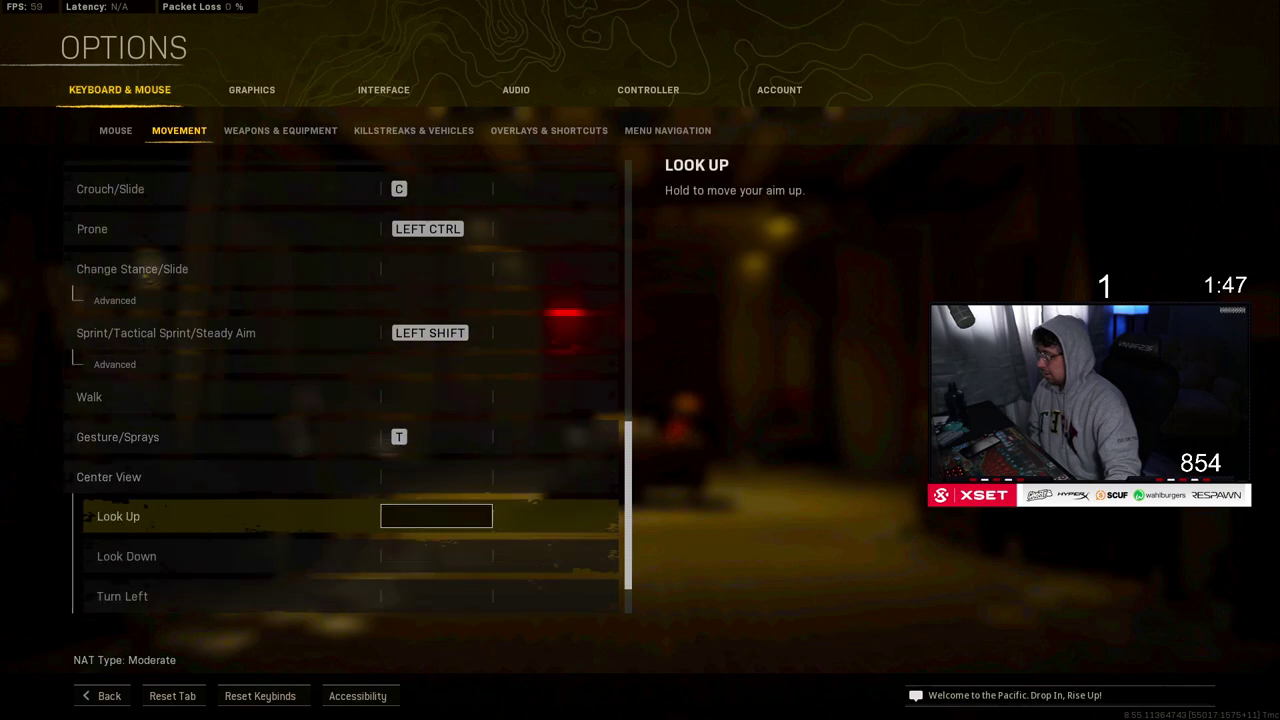
pyautogui.scroll(-2, 436, 517)
pyautogui.click(440, 603)
# Step: Examine the Depleted Ammo Weapon Switch and Switch Weapon Minimum Delay behaviors in the weapons and equipment settings
pyautogui.click(280, 131)
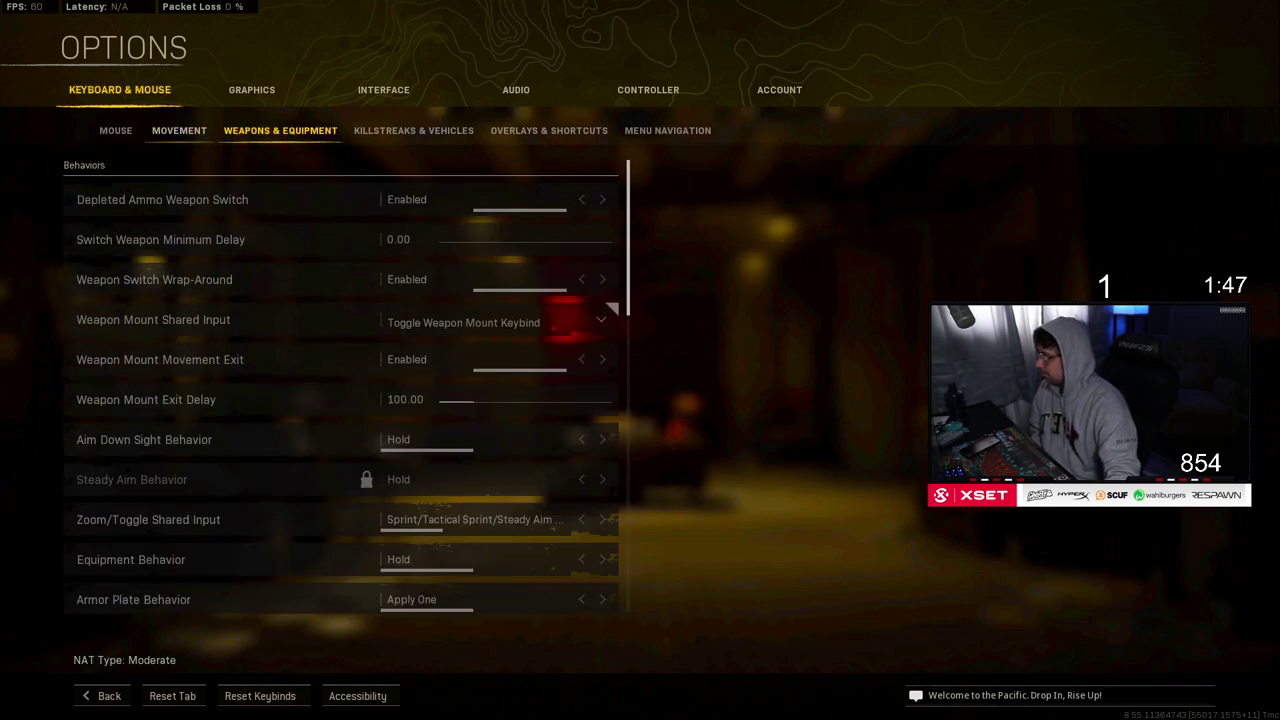
pyautogui.press('Down')
pyautogui.press('Up')
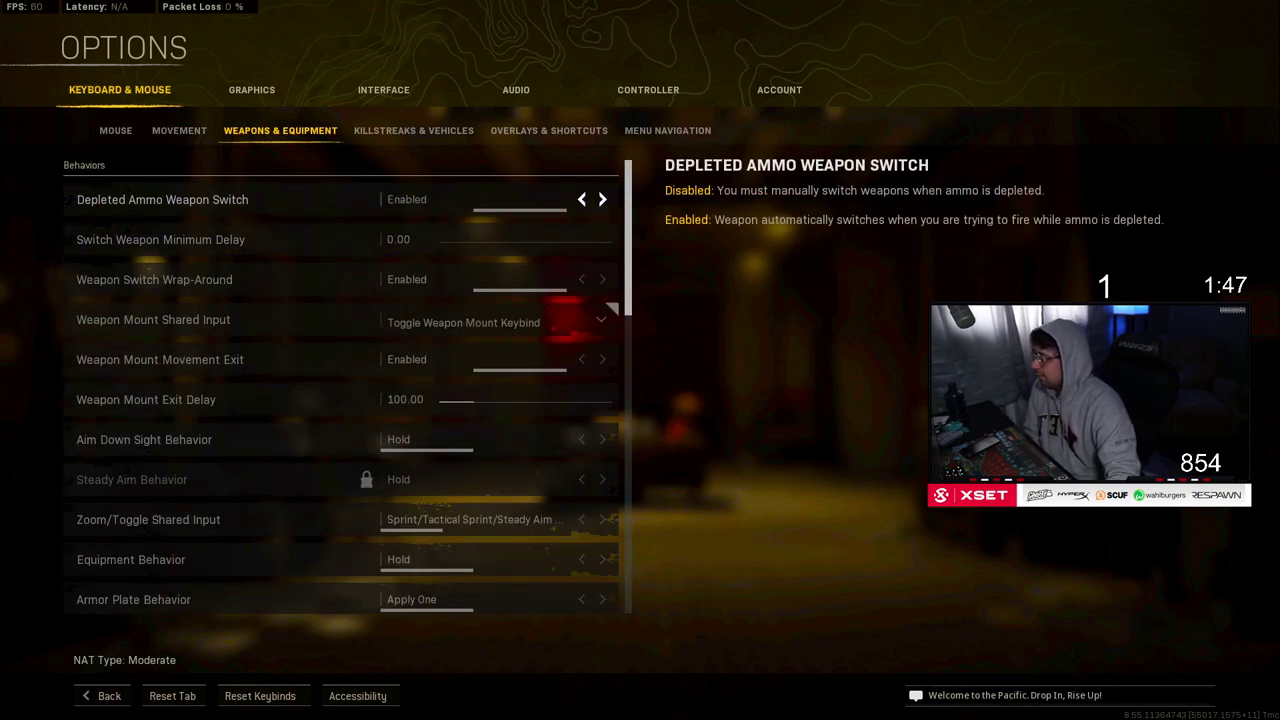
pyautogui.press('Down')
pyautogui.press('Up')
pyautogui.press('Down')
pyautogui.press('Up')
pyautogui.press('Down')
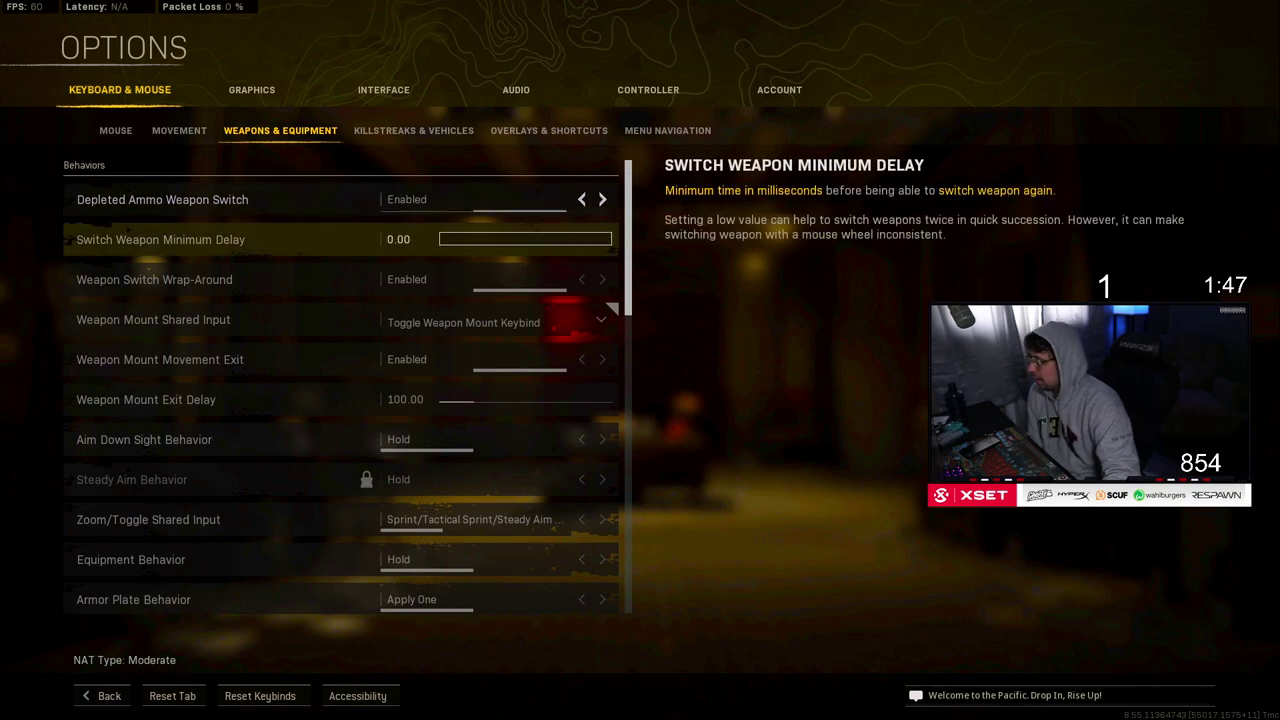
pyautogui.press('Up')
pyautogui.press('Down')
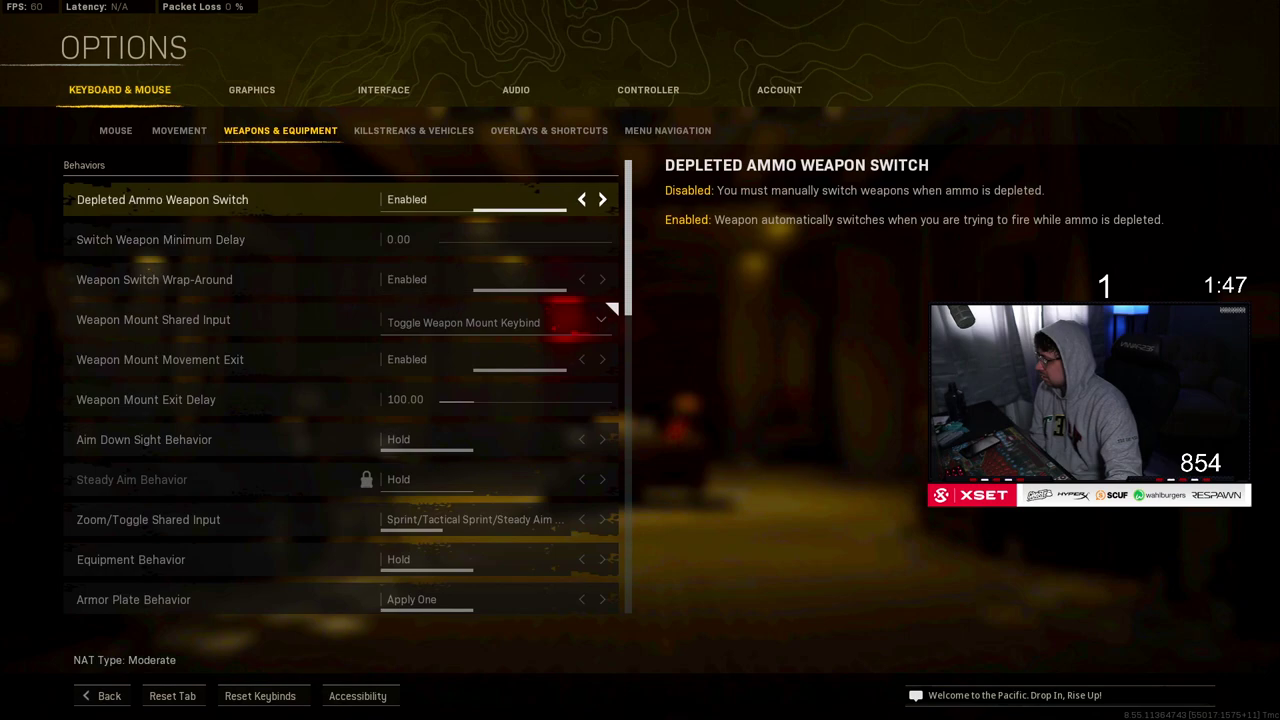
# Step: Examine the remaining weapon behaviors, including Equipment Behavior, and the weapon keybinds from Fire Weapon through Reload to Weapon Mount
pyautogui.scroll(-4, 345, 366)
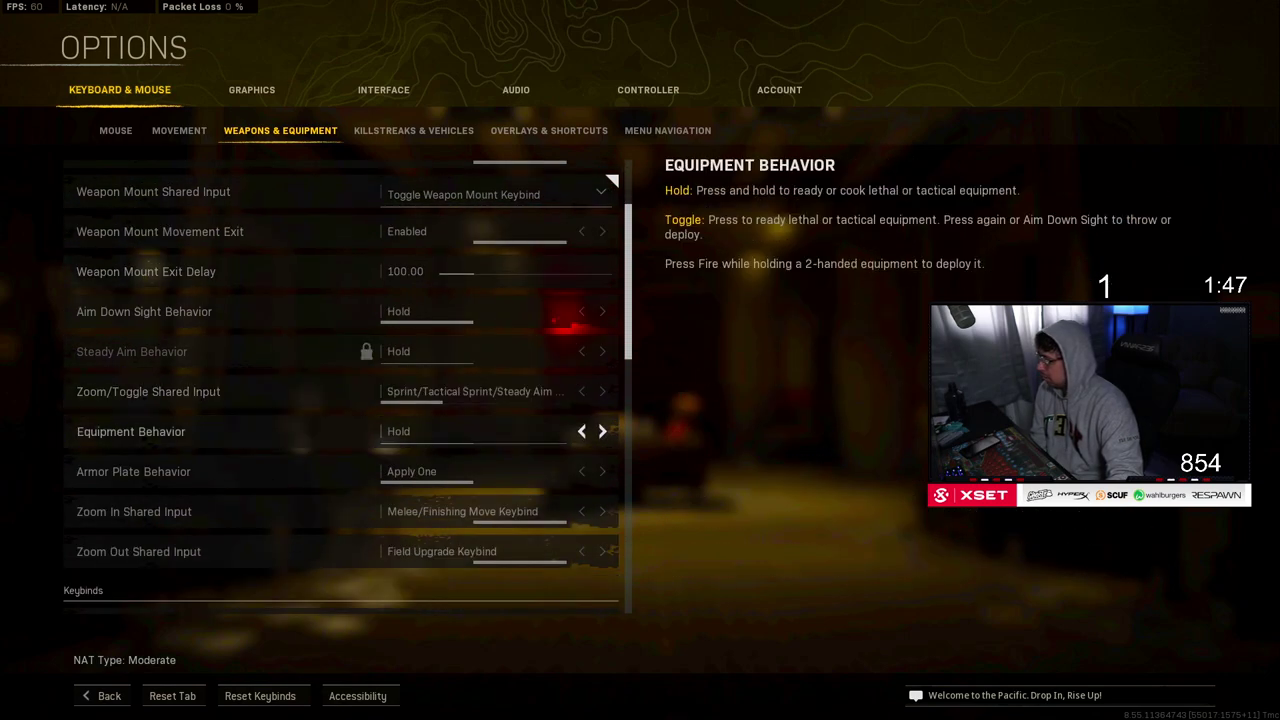
pyautogui.scroll(-3, 348, 420)
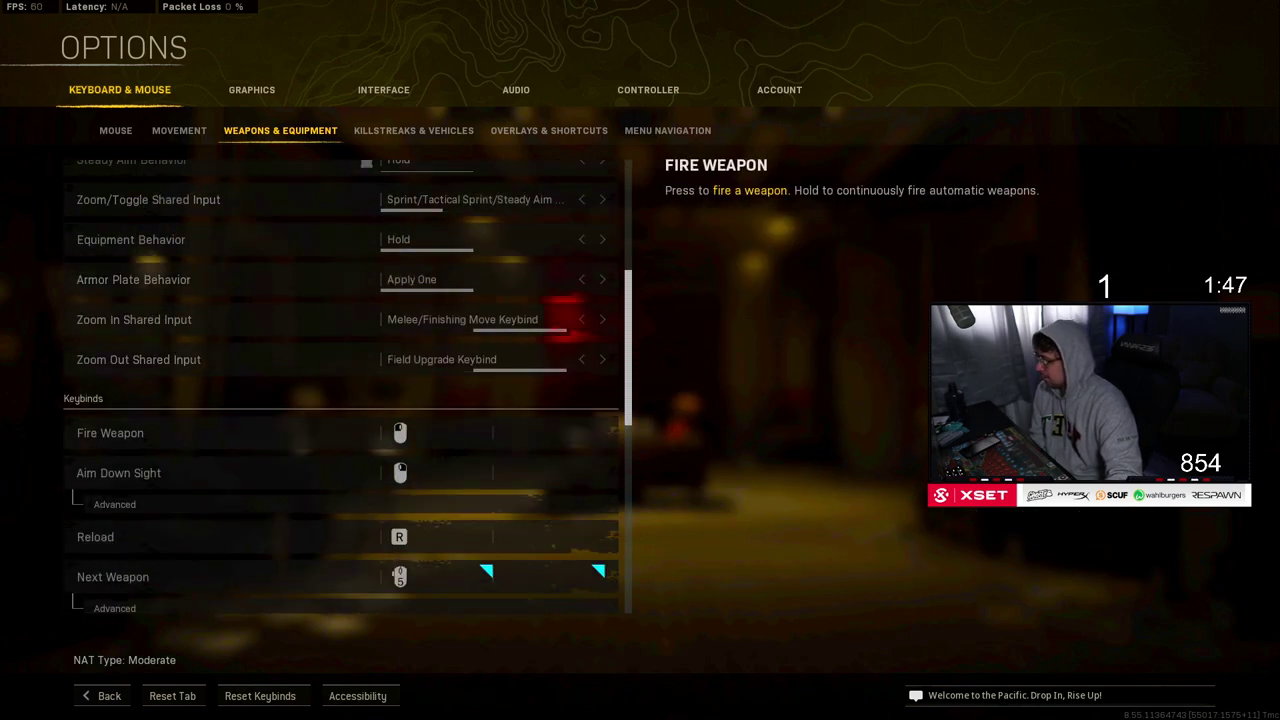
pyautogui.scroll(-2, 348, 420)
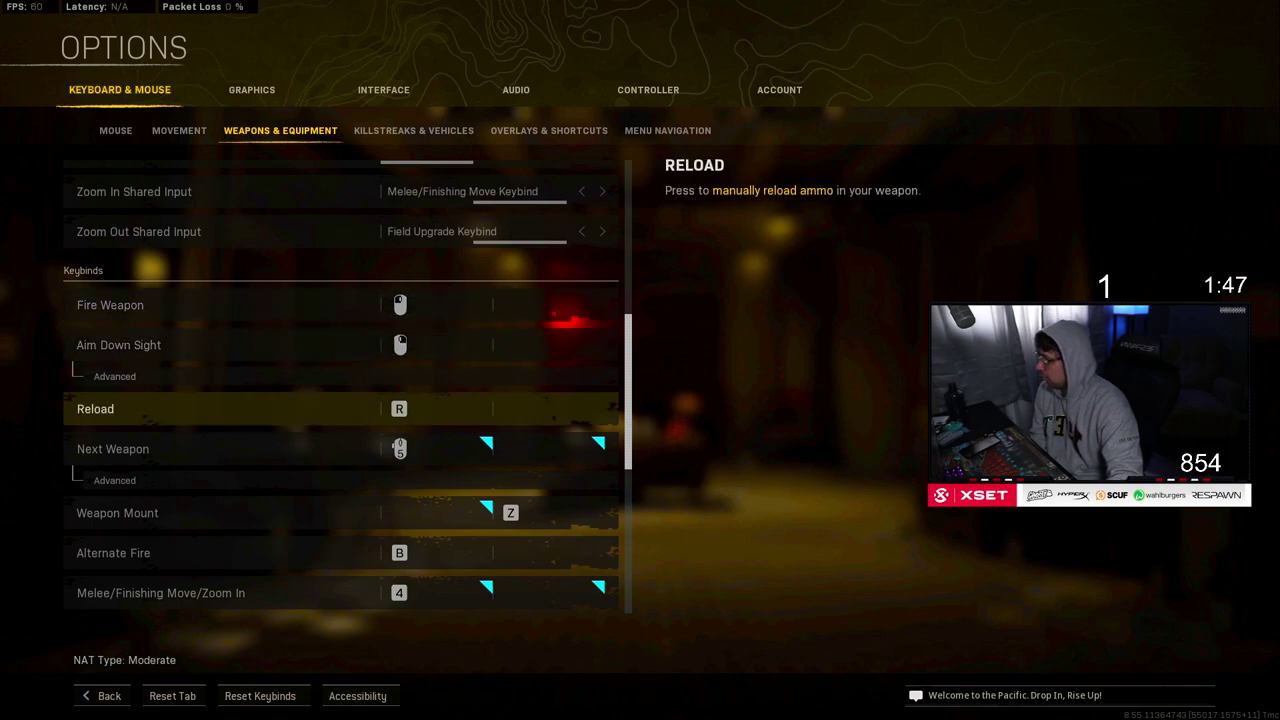
pyautogui.scroll(-1, 437, 414)
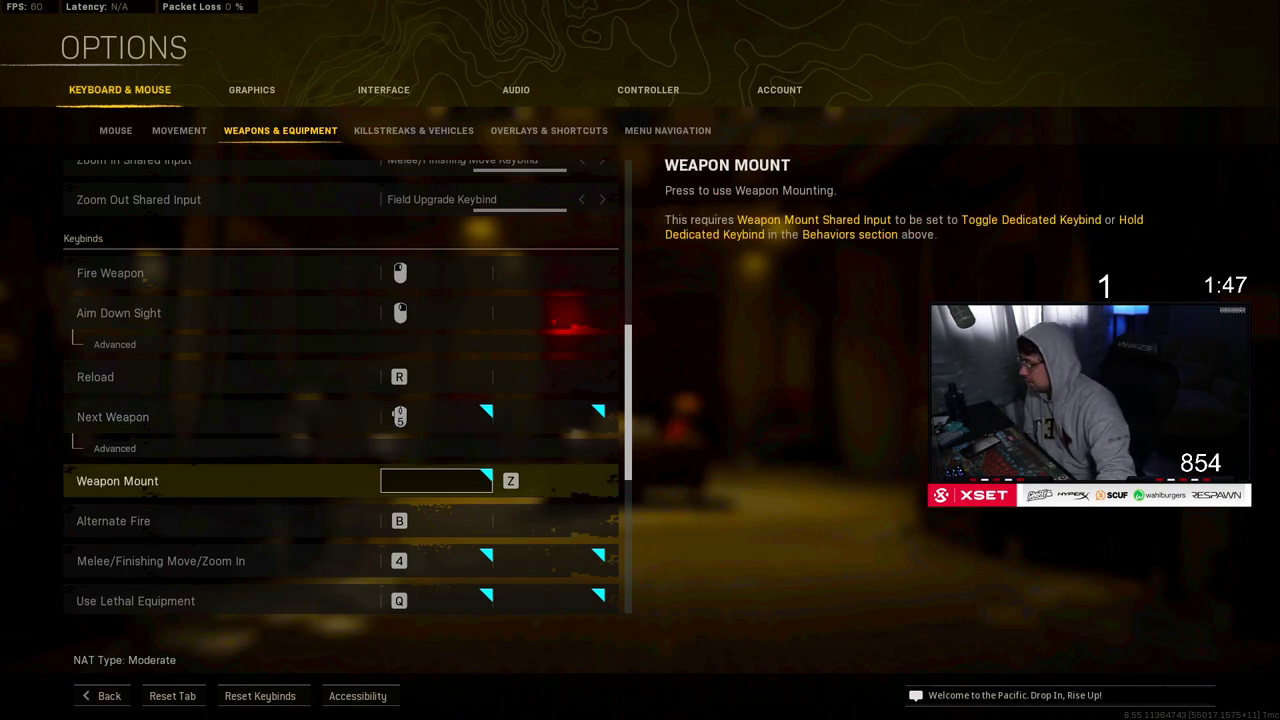
pyautogui.scroll(-1, 437, 485)
pyautogui.scroll(-2, 437, 488)
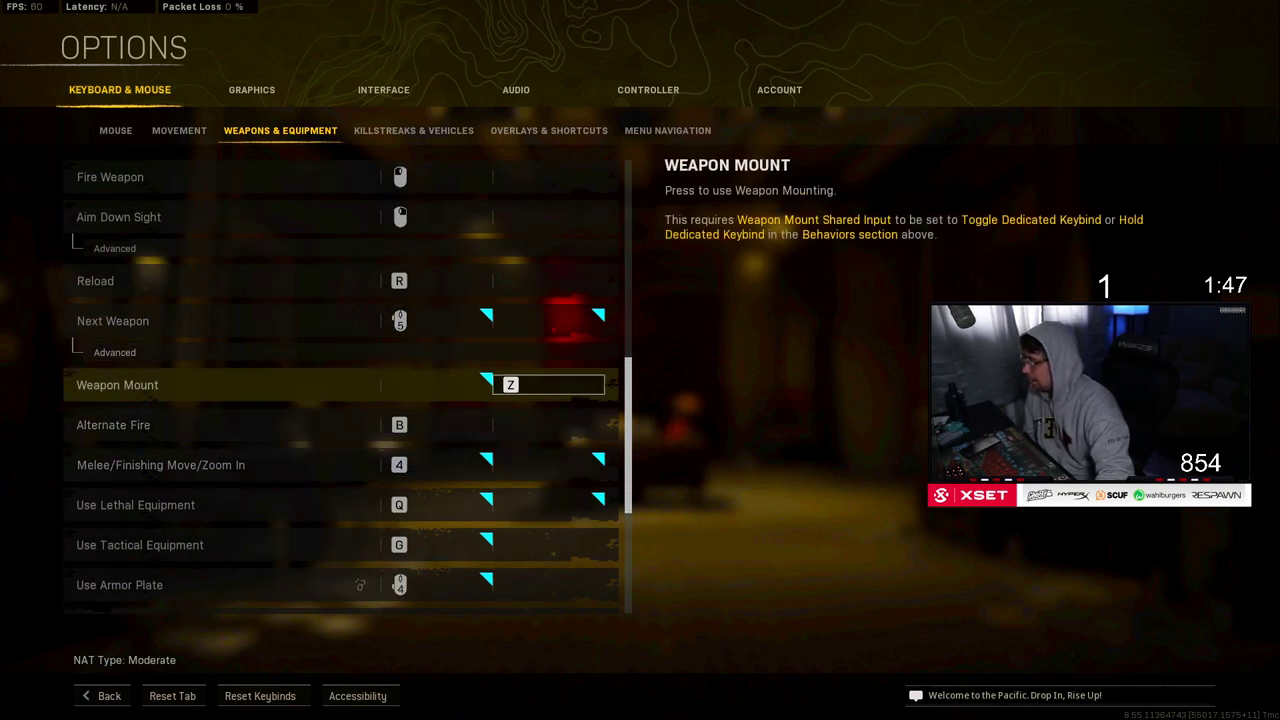
# Step: Examine the equipment keybinds from Use Lethal Equipment through Night Vision Goggles to Weapon Inspect and Zoom In
pyautogui.scroll(-1, 437, 430)
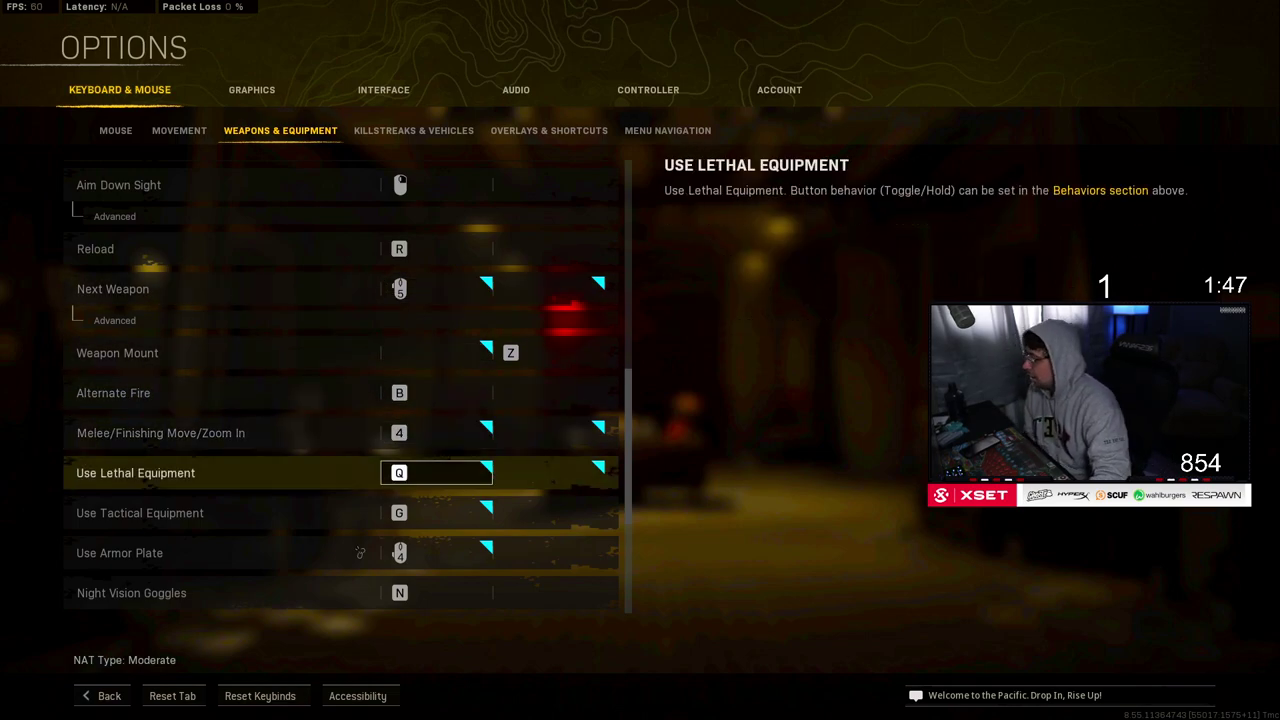
pyautogui.scroll(-2, 437, 430)
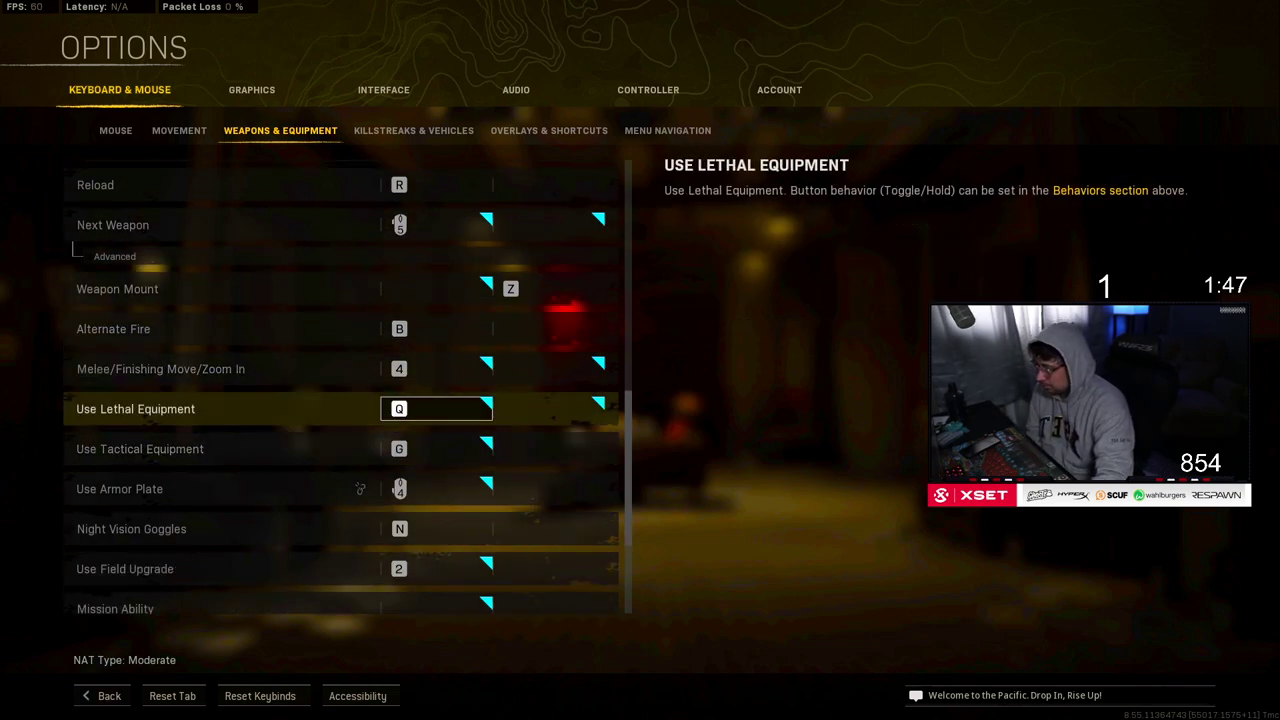
pyautogui.click(436, 449)
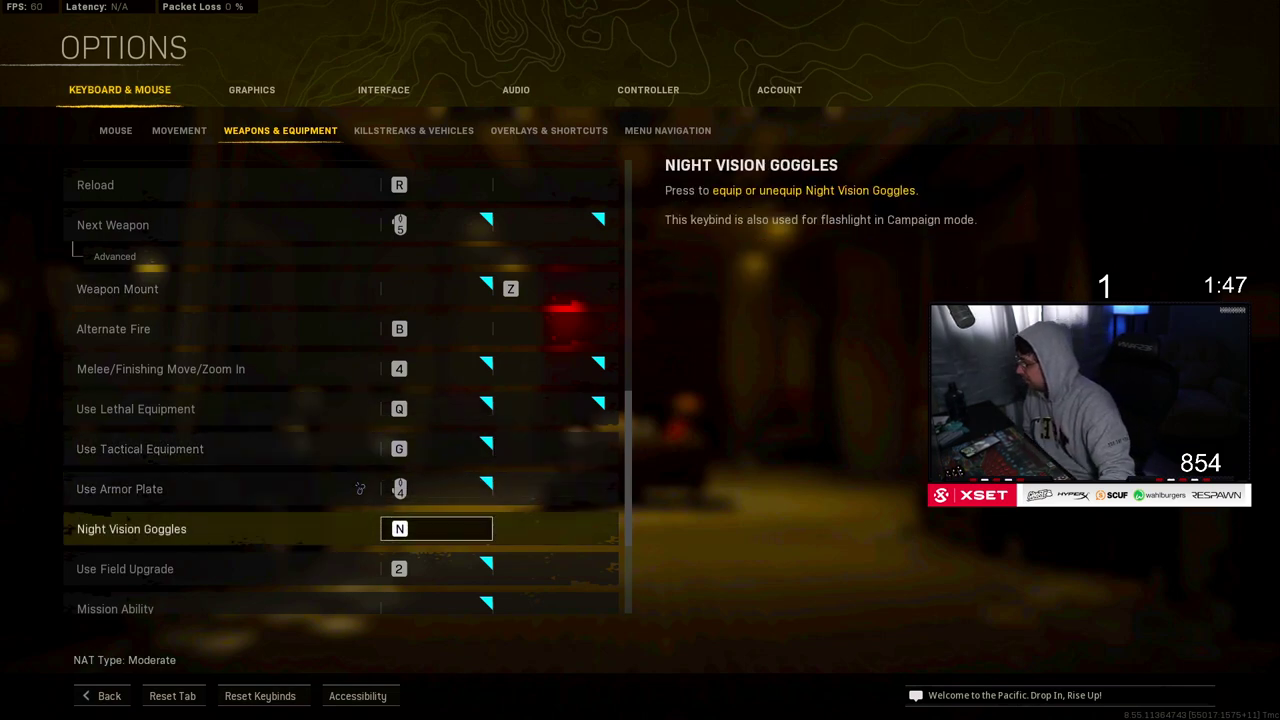
pyautogui.scroll(-2, 436, 510)
pyautogui.scroll(-2, 436, 400)
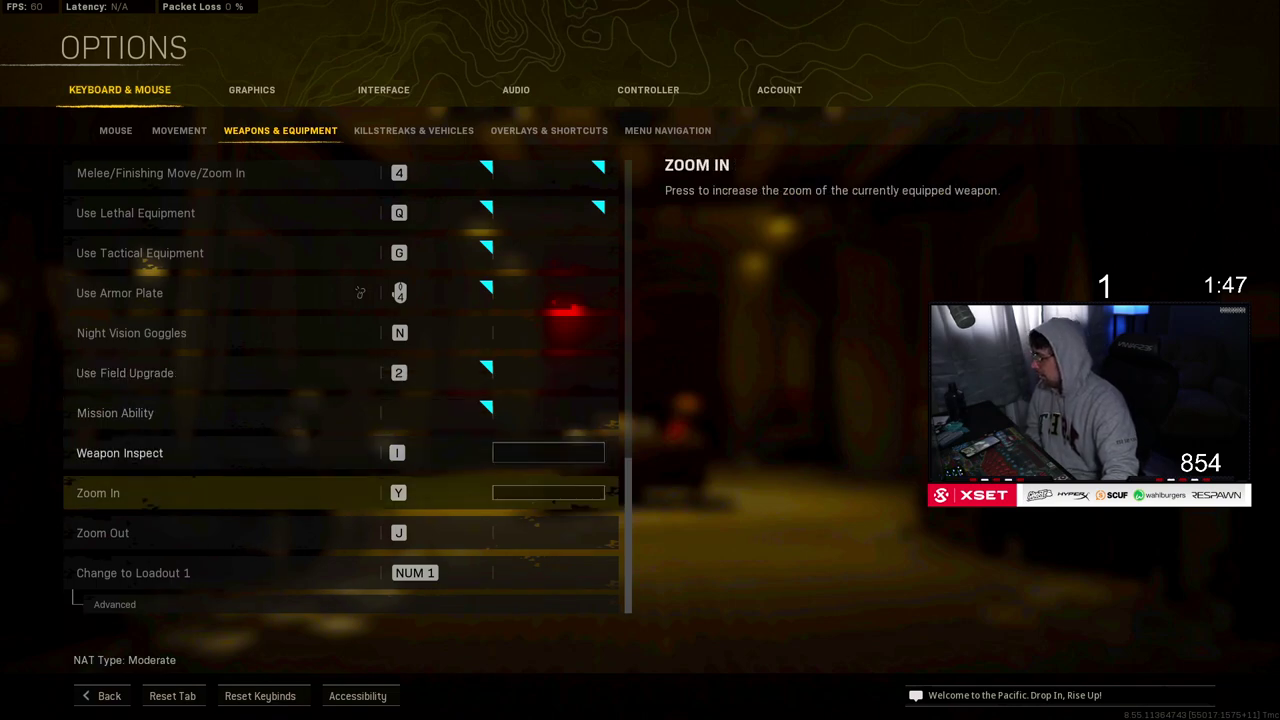
# Step: Look over the killstreak and vehicle settings, from Vehicle Camera Recenter through the killstreak keybinds to the ground vehicle keybinds
pyautogui.click(413, 130)
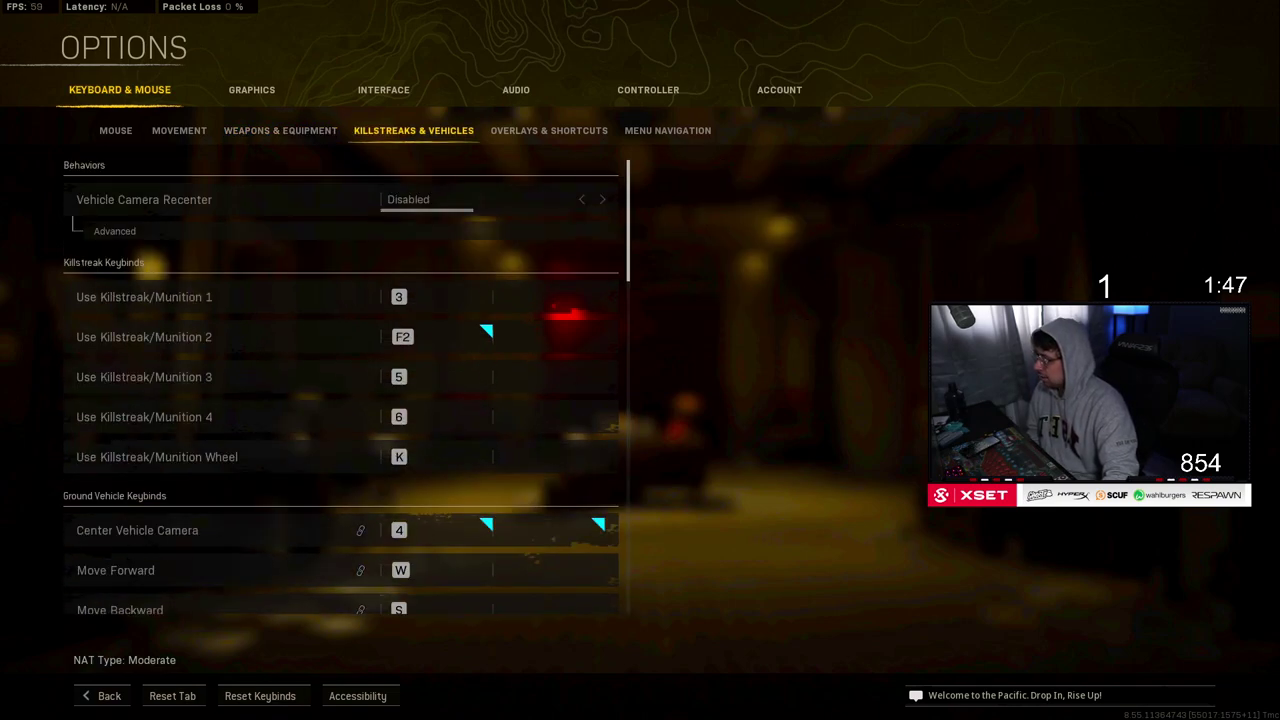
pyautogui.scroll(-5, 340, 400)
pyautogui.scroll(4, 340, 400)
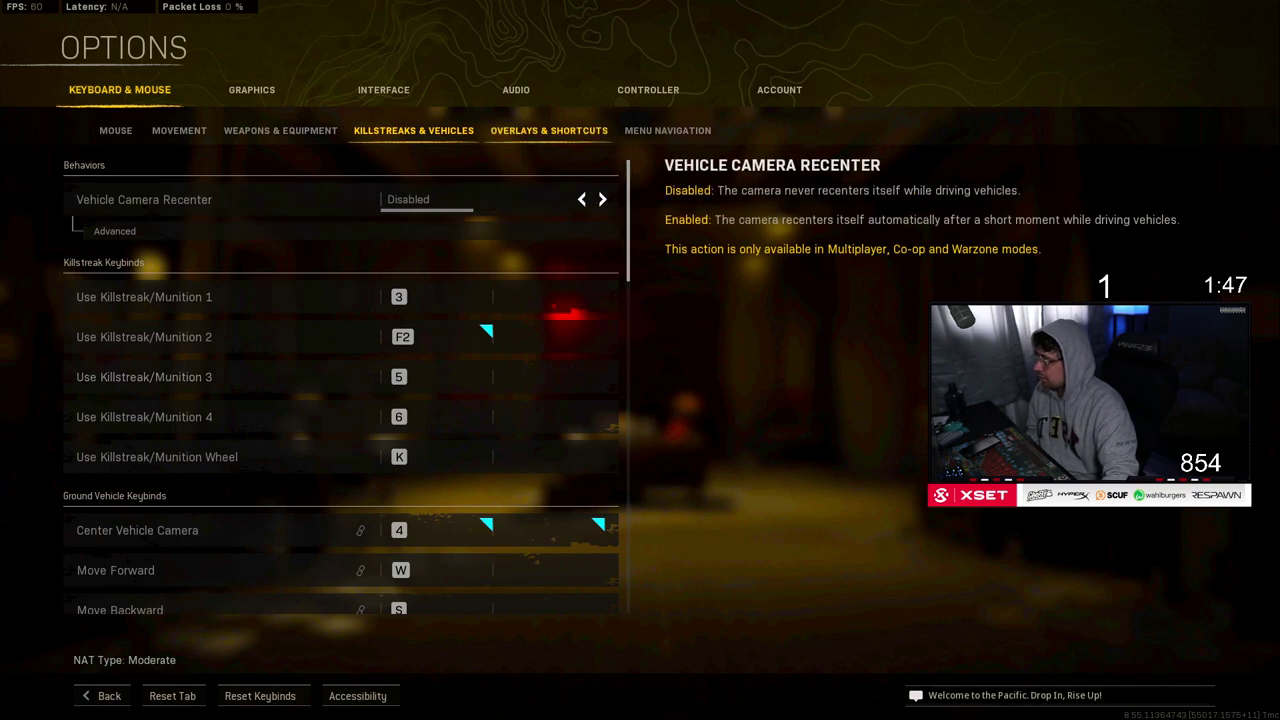
pyautogui.scroll(-2, 340, 400)
pyautogui.scroll(-2, 340, 400)
pyautogui.scroll(4, 340, 400)
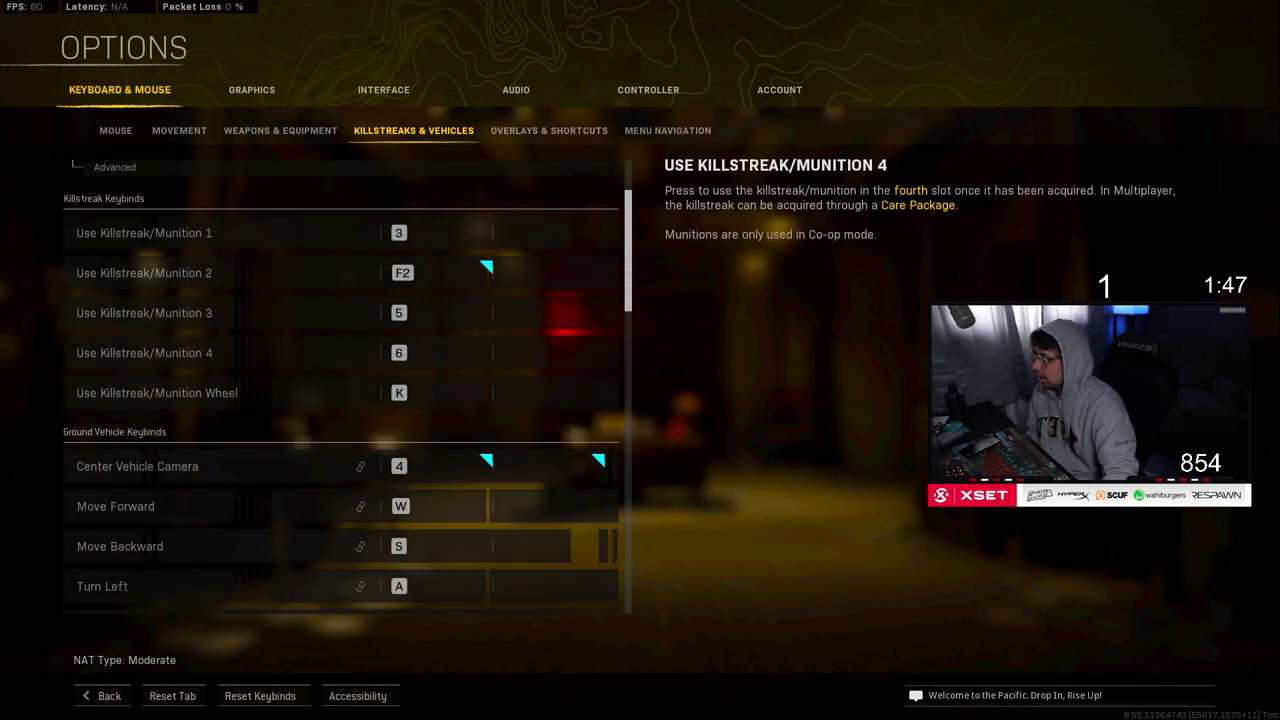
# Step: Recheck the weapons and equipment behaviors and keybinds, and return to Depleted Ammo Weapon Switch
pyautogui.click(280, 130)
pyautogui.scroll(-7, 340, 430)
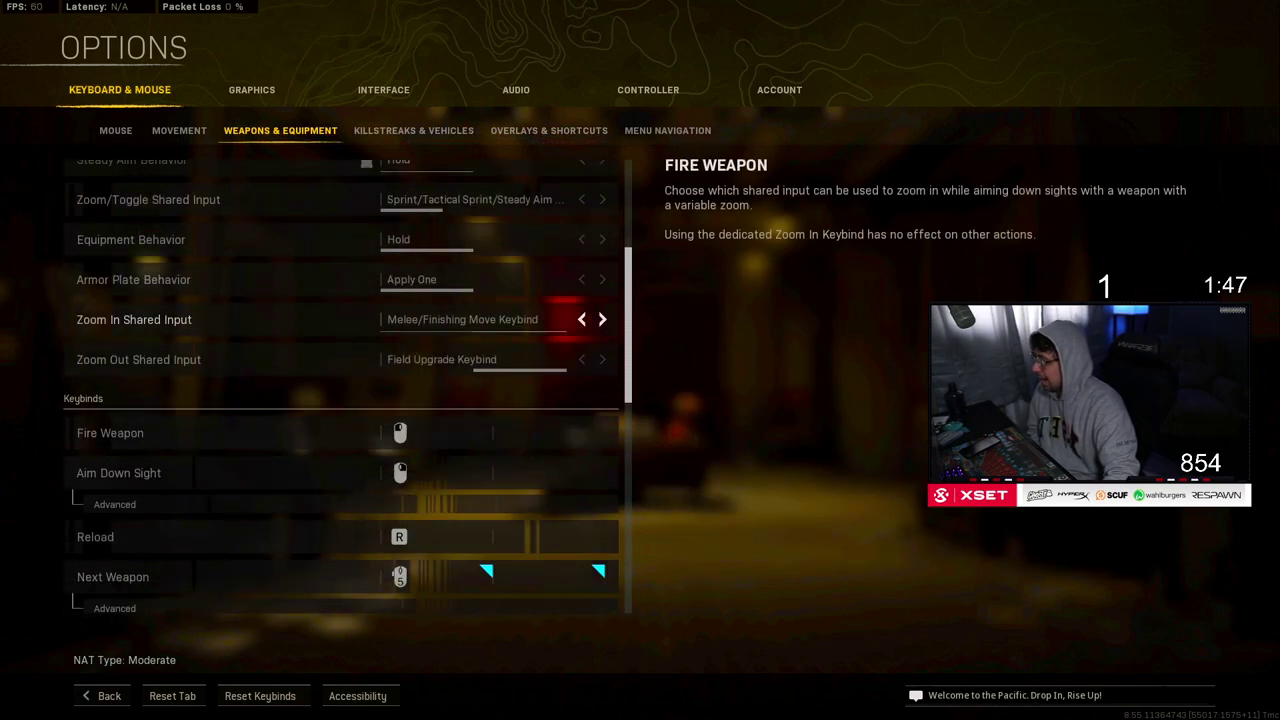
pyautogui.scroll(-6, 340, 470)
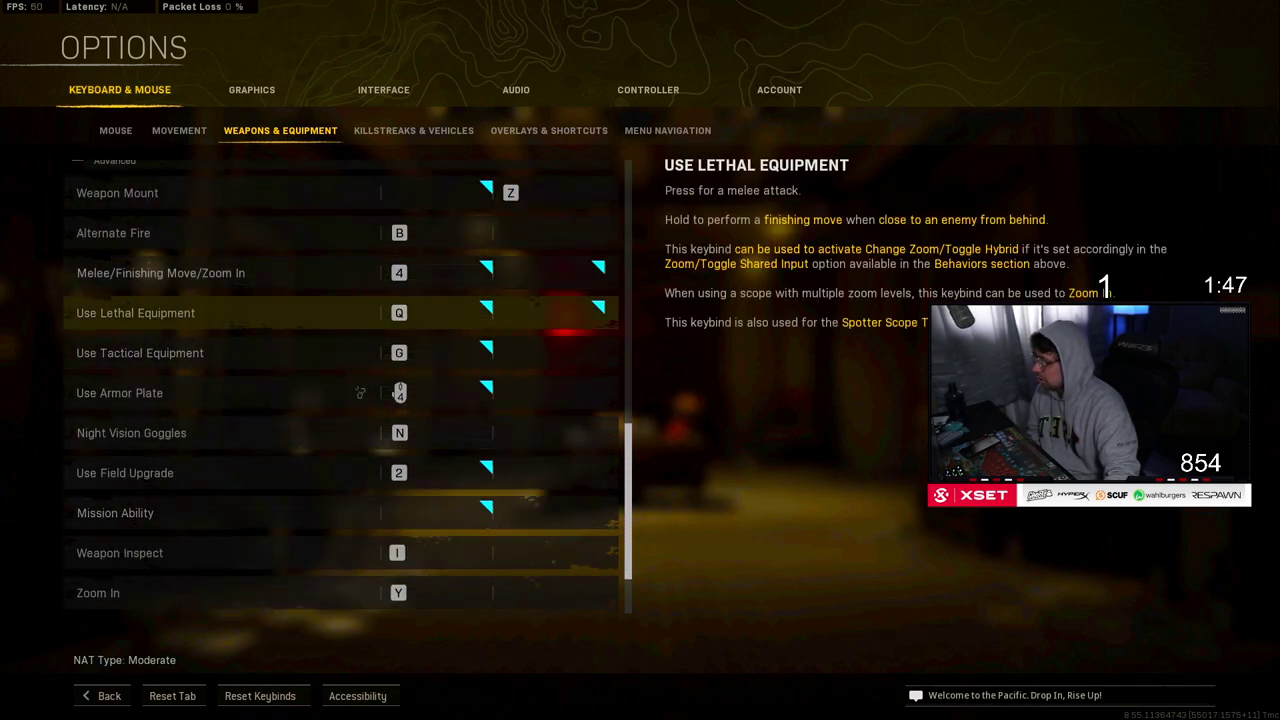
pyautogui.scroll(10, 340, 470)
pyautogui.scroll(5, 340, 400)
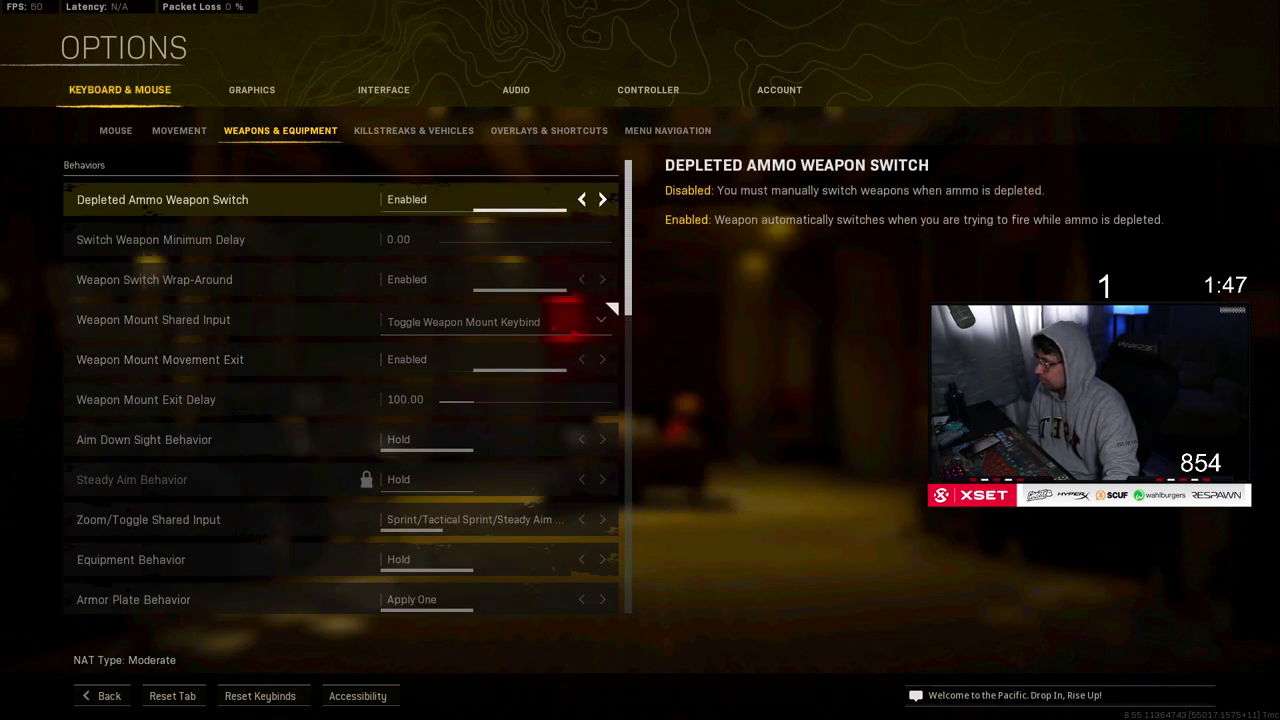
# Step: Examine the graphics display settings from Display Mode and Screen Refresh Rate through Render Resolution and Aspect Ratio to V-Sync
pyautogui.click(253, 90)
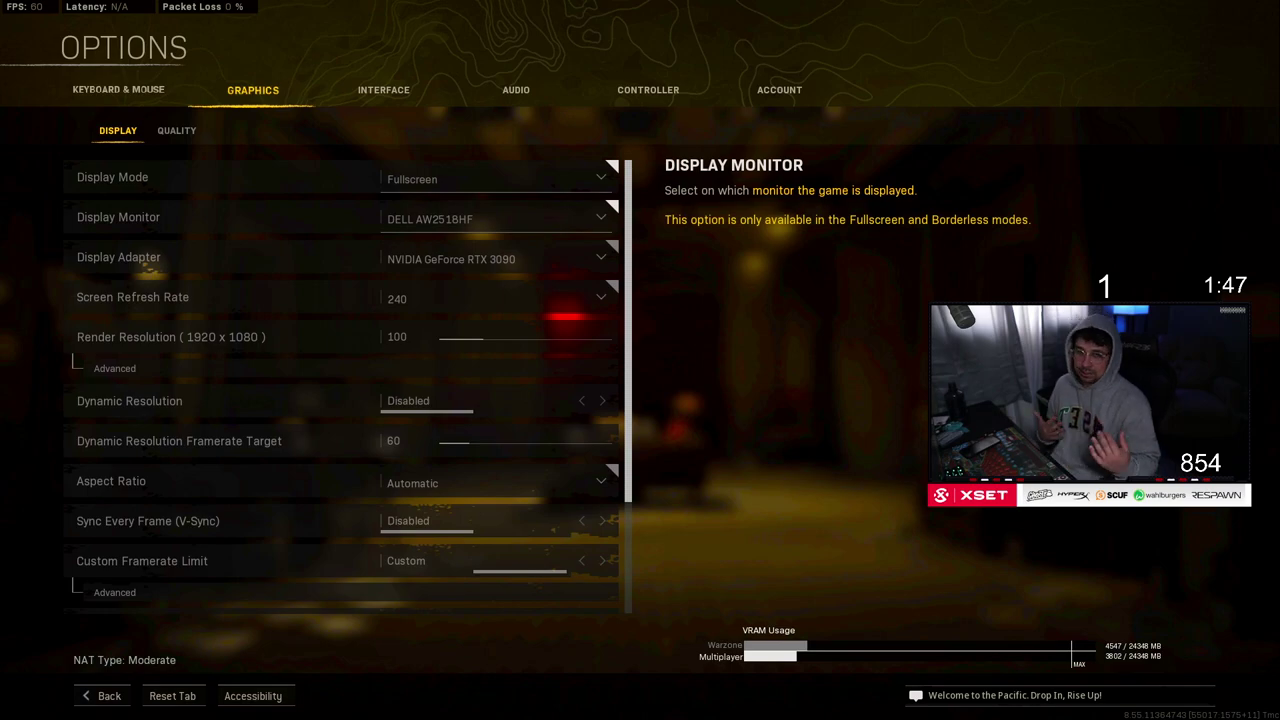
pyautogui.click(112, 177)
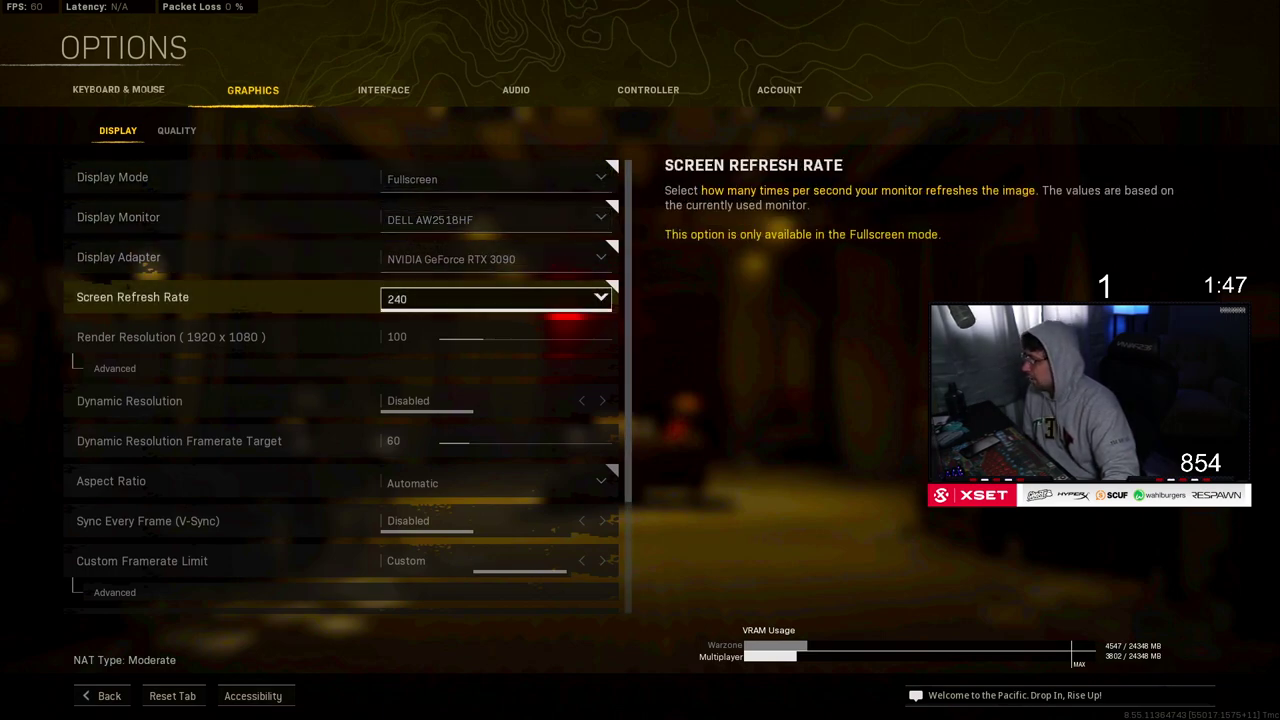
pyautogui.scroll(-2, 340, 390)
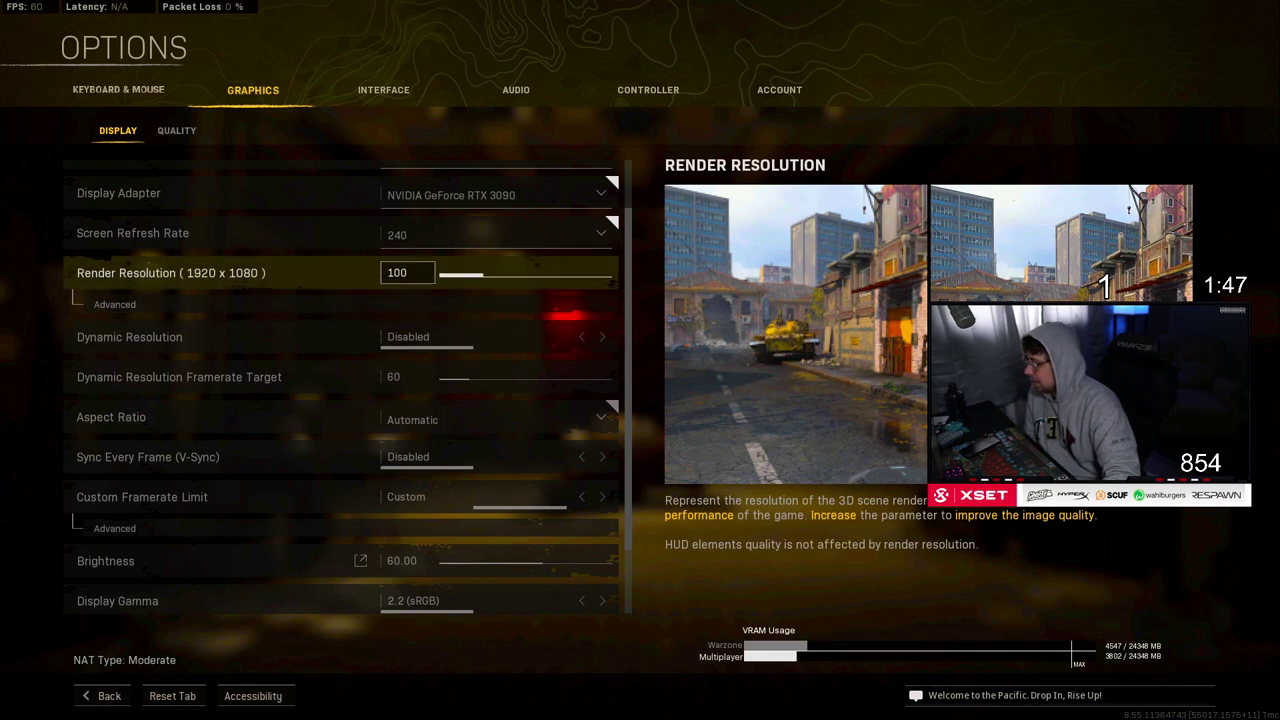
pyautogui.scroll(-1, 340, 390)
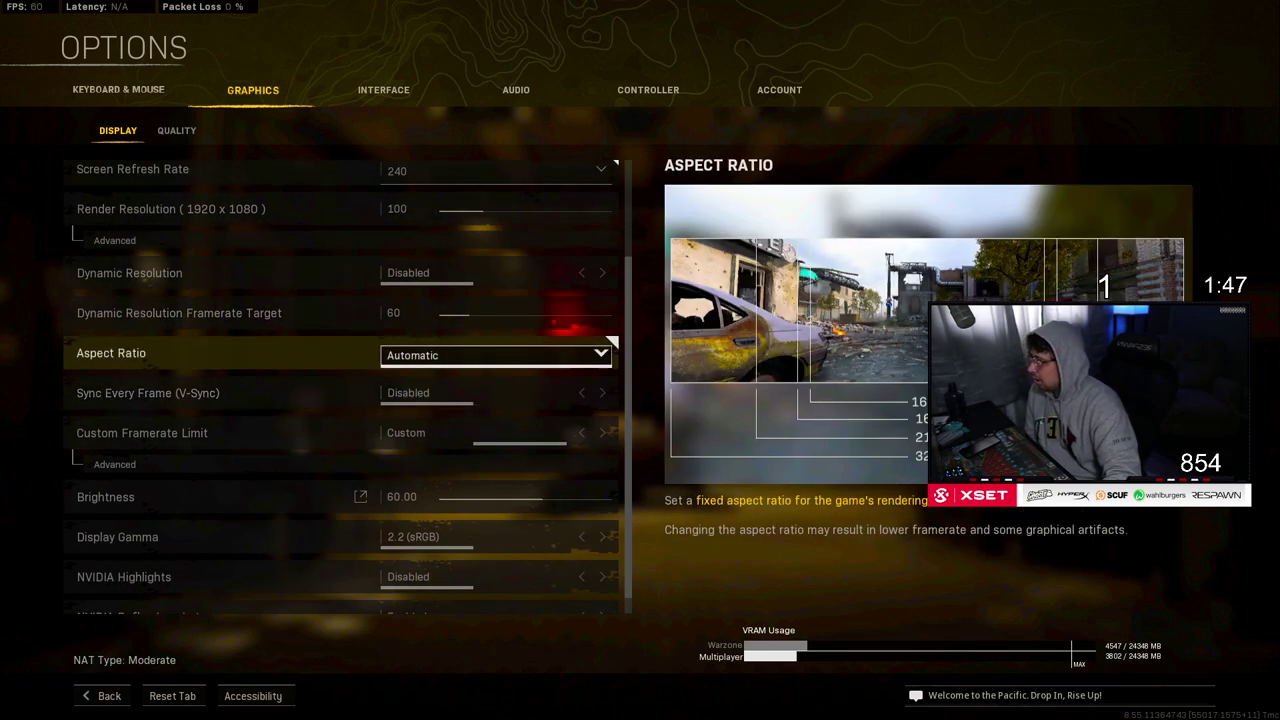
pyautogui.scroll(-1, 340, 390)
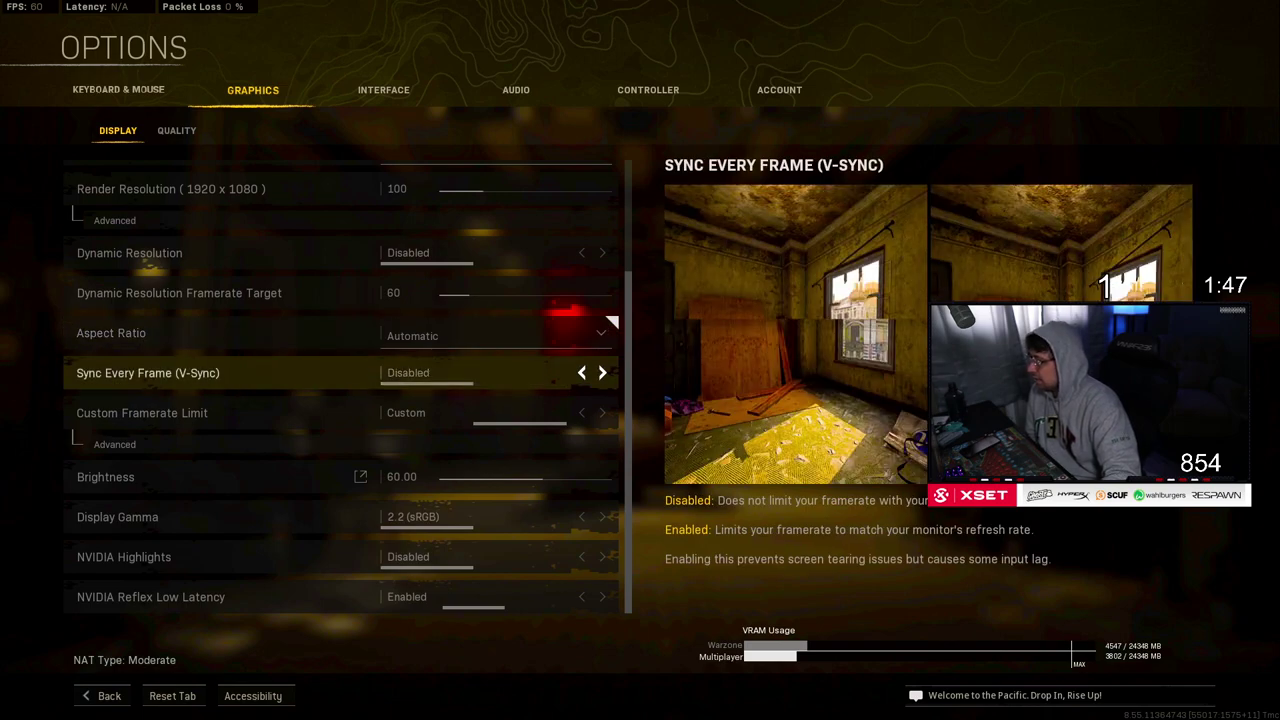
# Step: Check the advanced Custom Framerate Limit values, the NVIDIA Highlights setting and the NVIDIA Reflex Low Latency setting
pyautogui.click(115, 444)
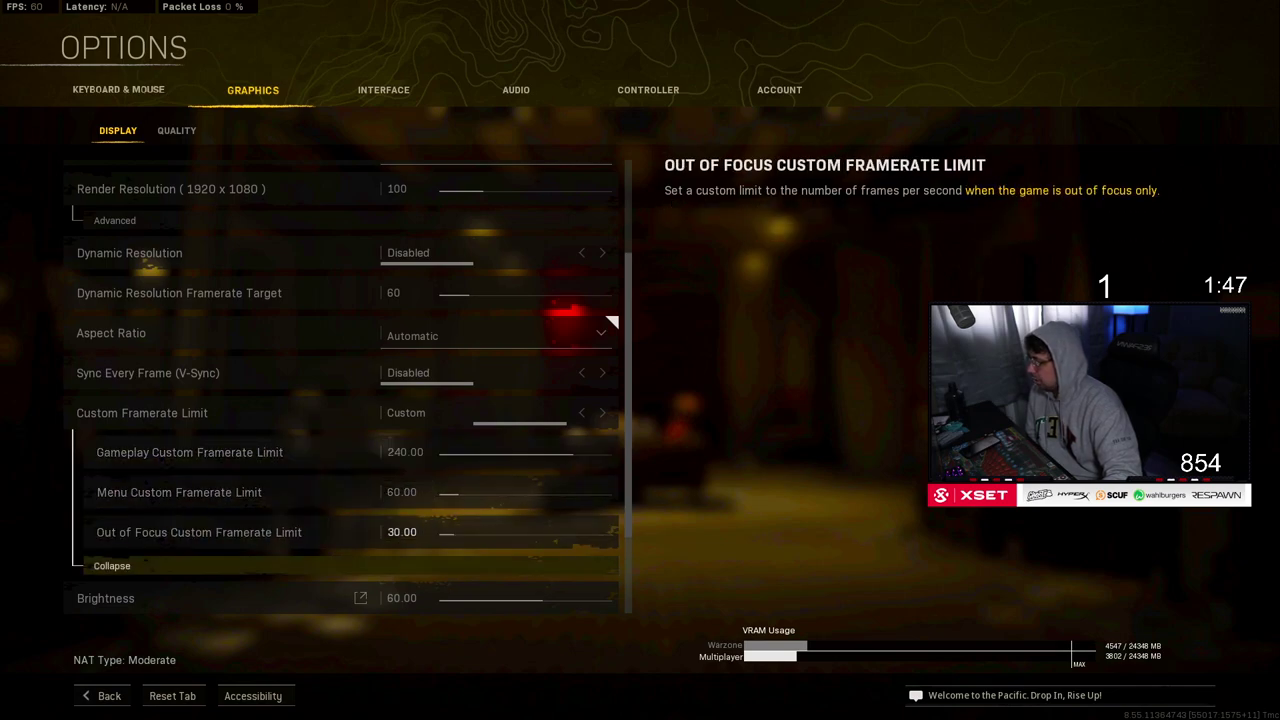
pyautogui.click(112, 566)
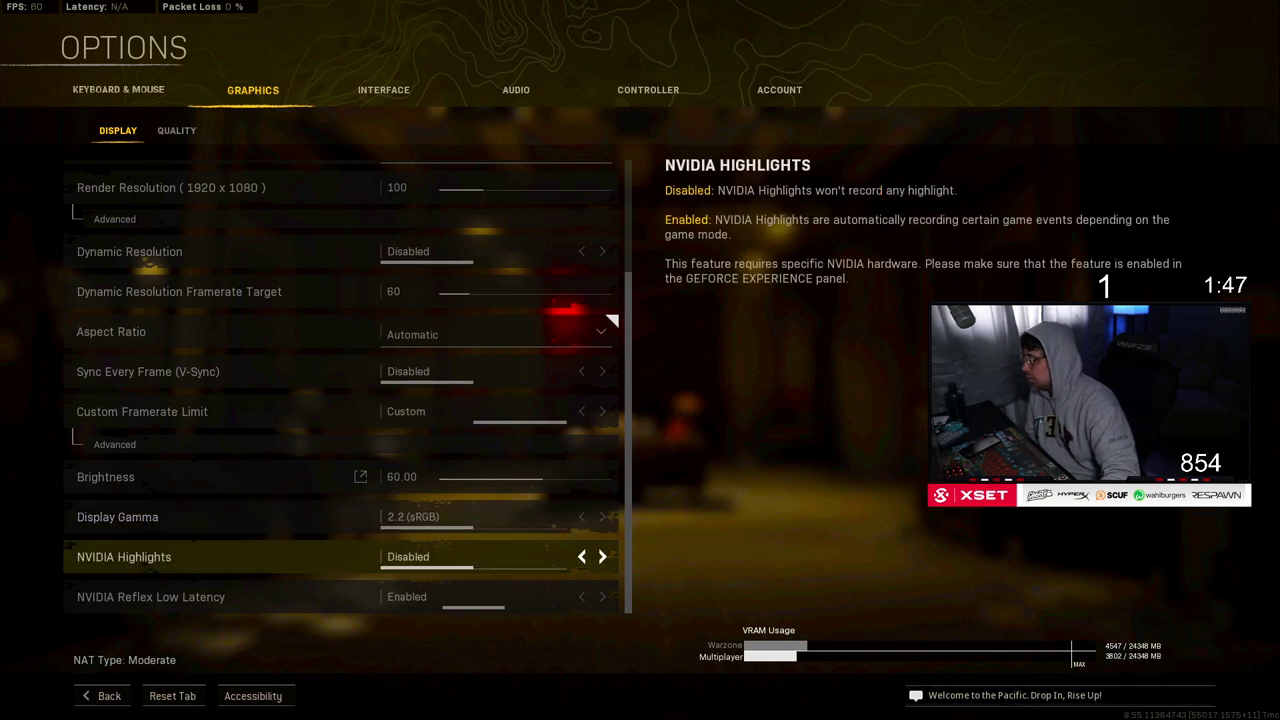
pyautogui.press('Down')
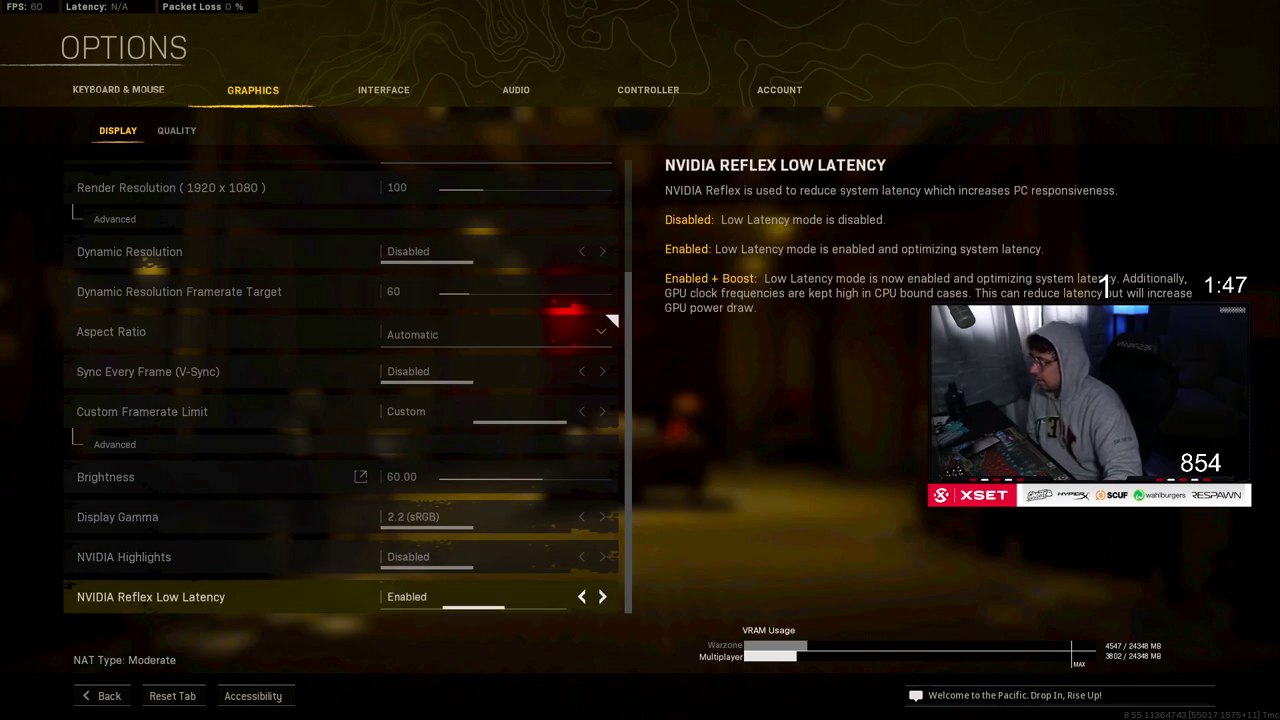
# Step: Examine the graphics quality settings for Field of View, Camera Movement, Streaming Quality and Texture Resolution
pyautogui.click(176, 131)
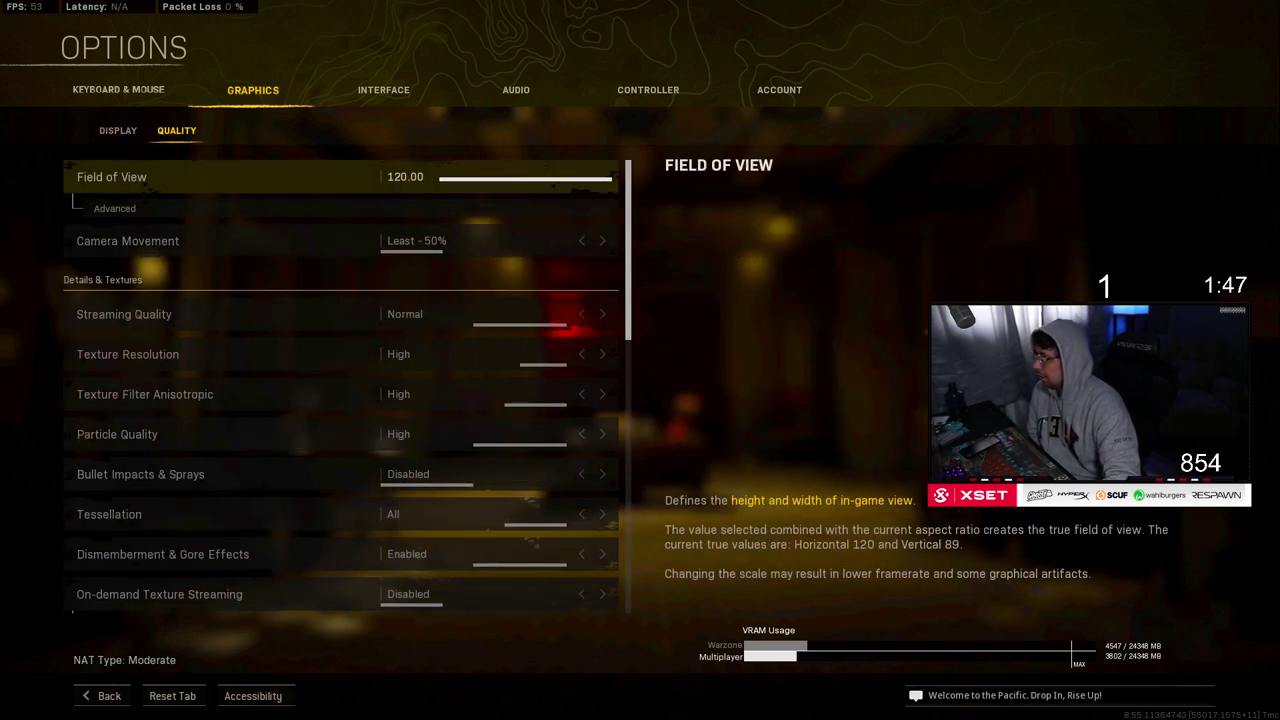
pyautogui.press('Down')
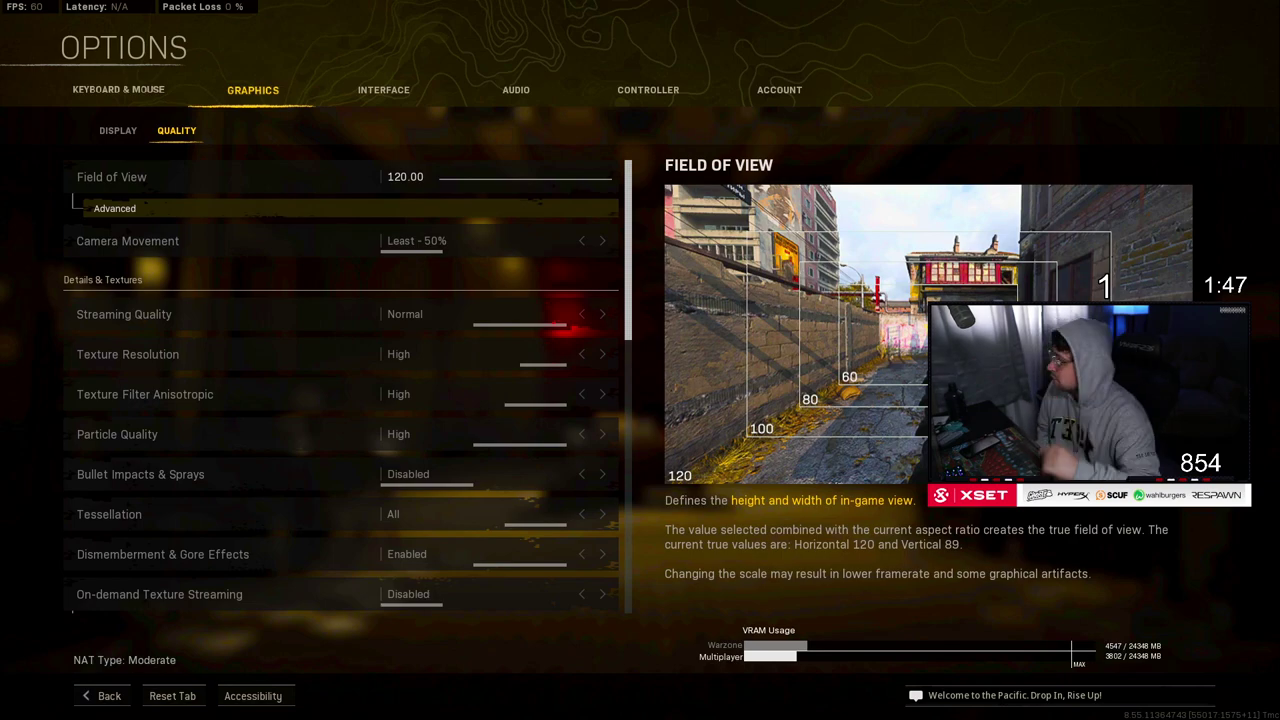
pyautogui.press('Down')
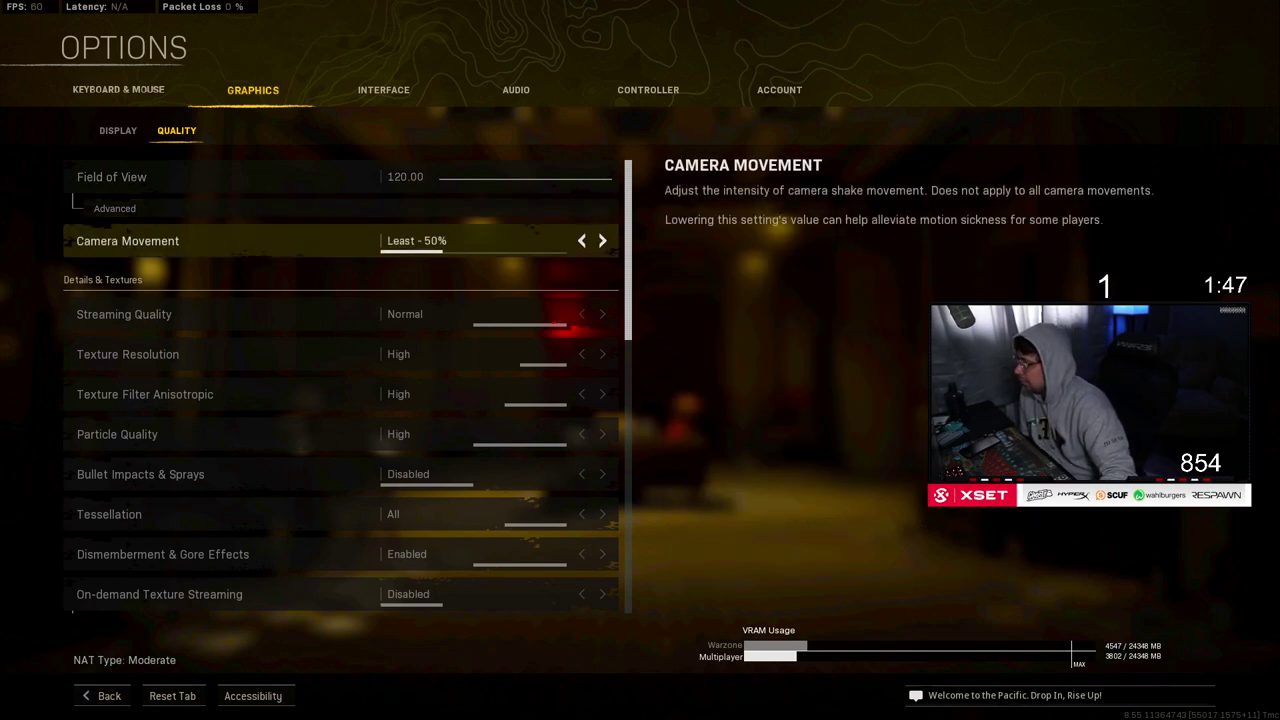
pyautogui.press('Down')
pyautogui.press('Down')
pyautogui.press('Up')
pyautogui.press('Down')
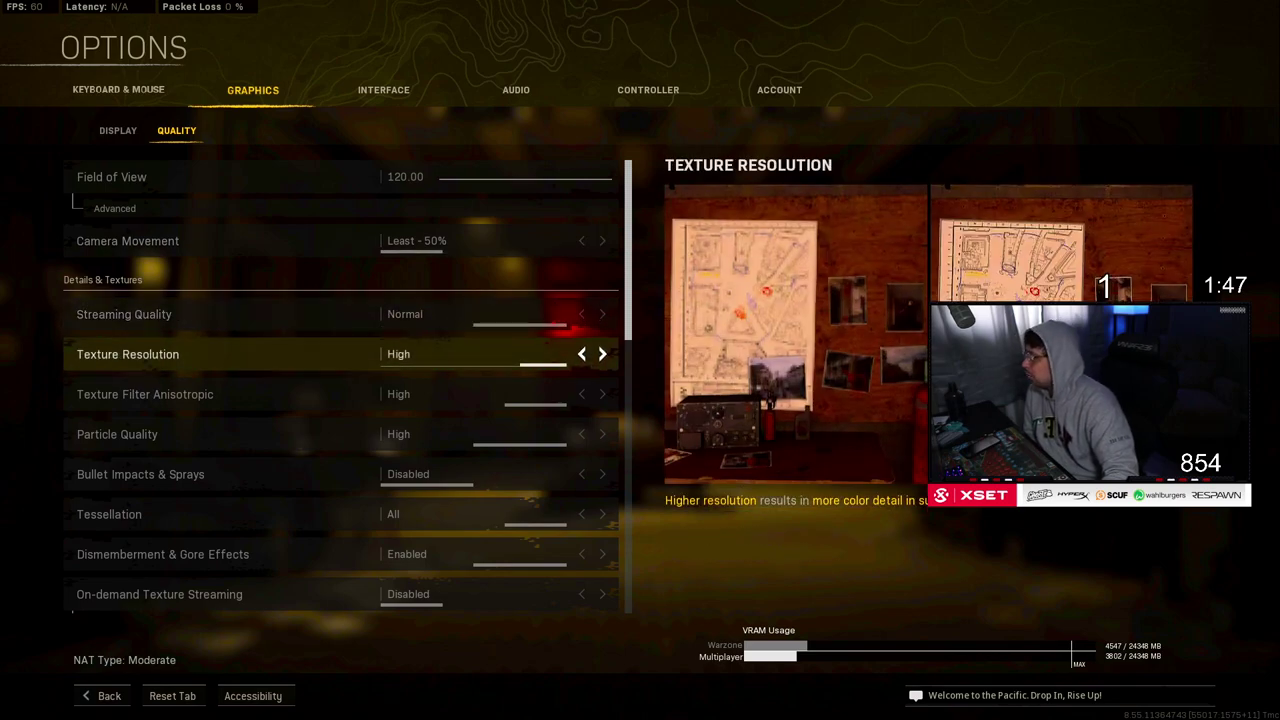
# Step: Examine the Texture Filter Anisotropic, Particle Quality and Bullet Impacts & Sprays settings
pyautogui.press('Down')
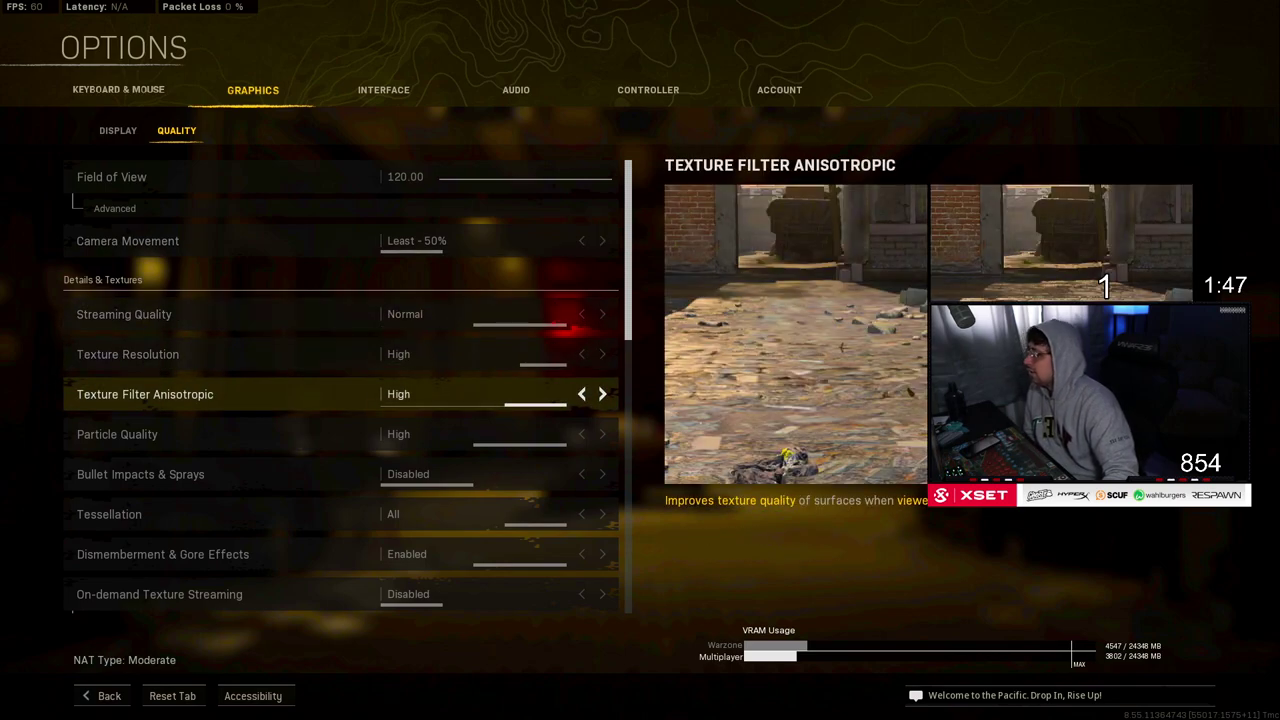
pyautogui.press('Down')
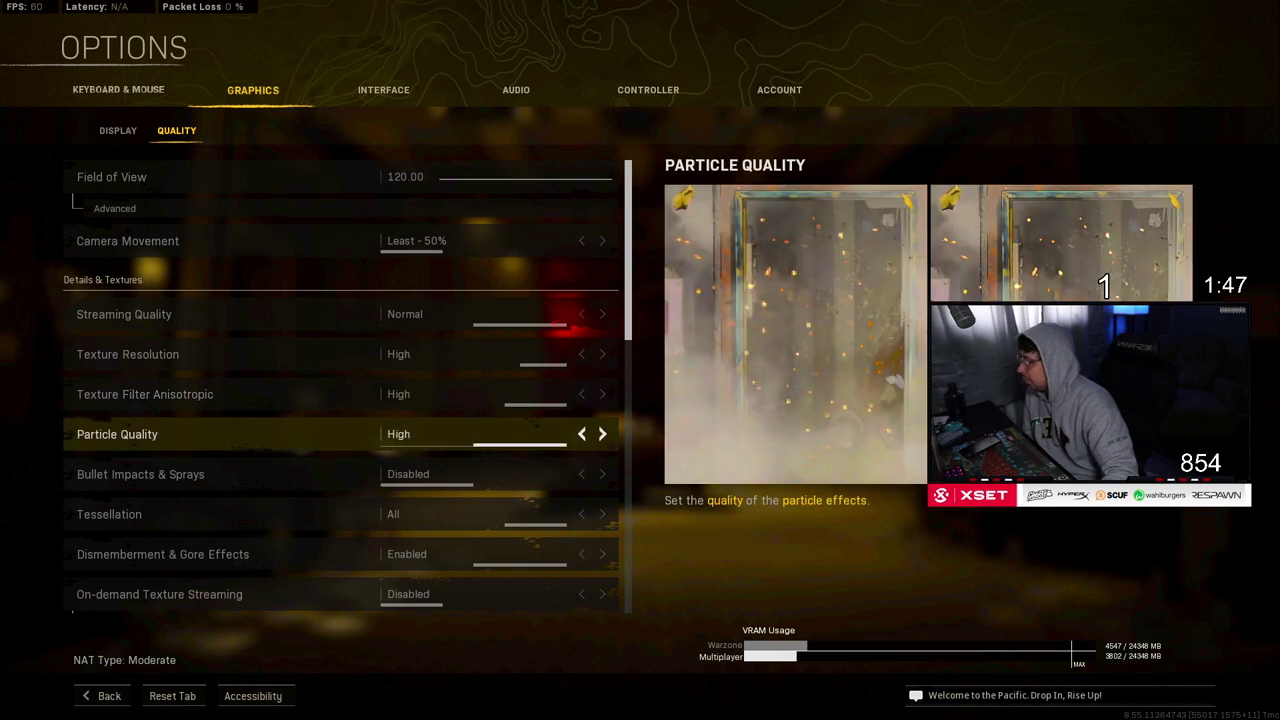
pyautogui.press('Down')
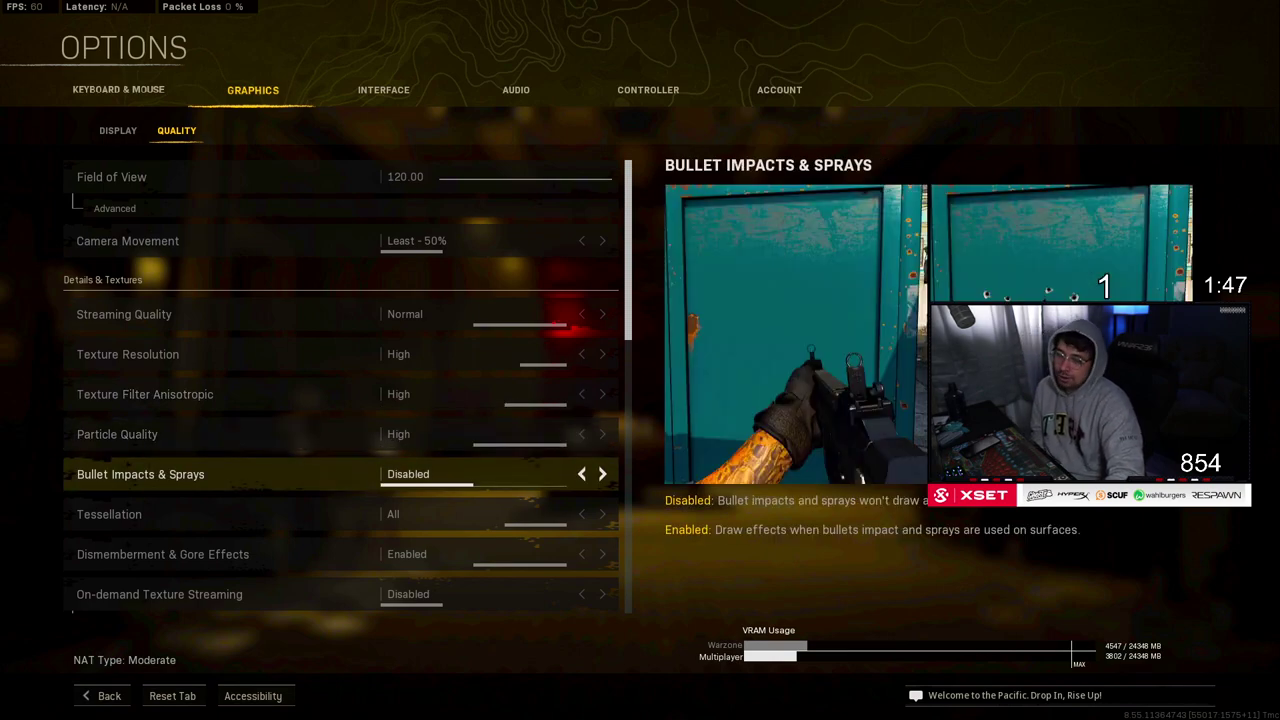
pyautogui.press('Up')
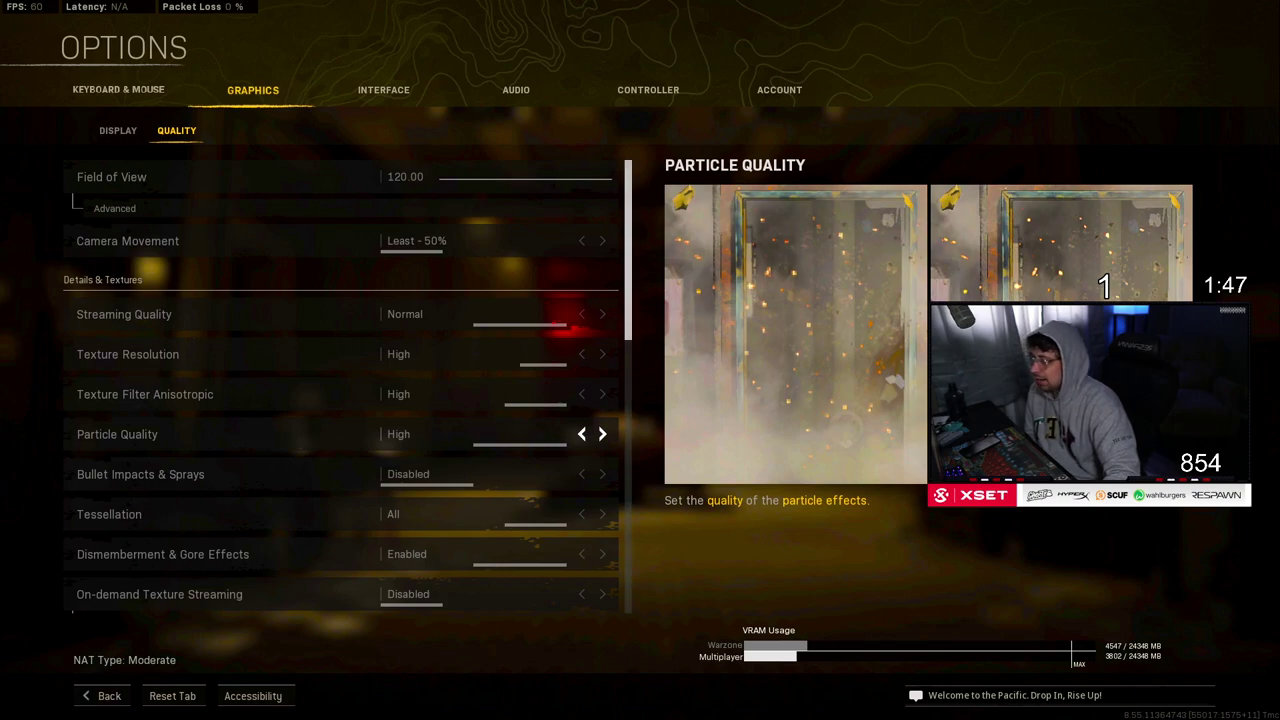
# Step: Examine the Tessellation, Dismemberment & Gore Effects and On-demand Texture Streaming settings in the graphics quality options
pyautogui.scroll(-3, 340, 387)
pyautogui.moveTo(628, 290); pyautogui.dragTo(628, 323)
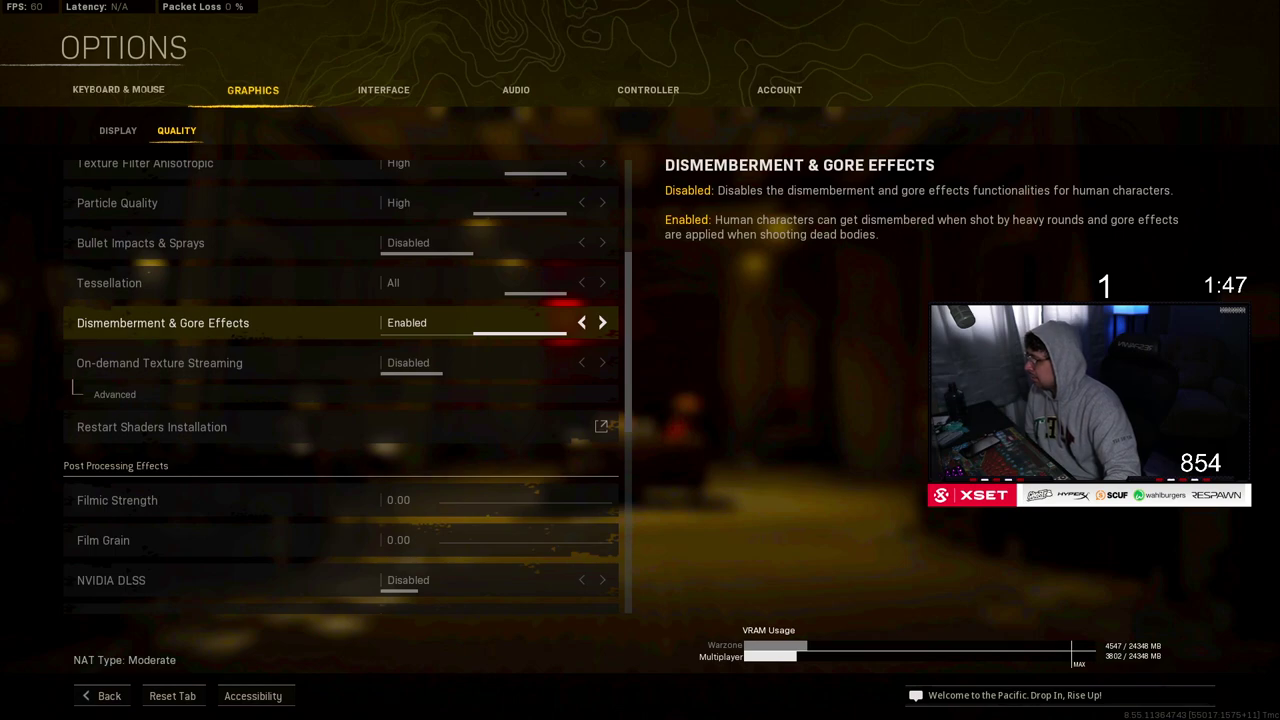
pyautogui.press('Down')
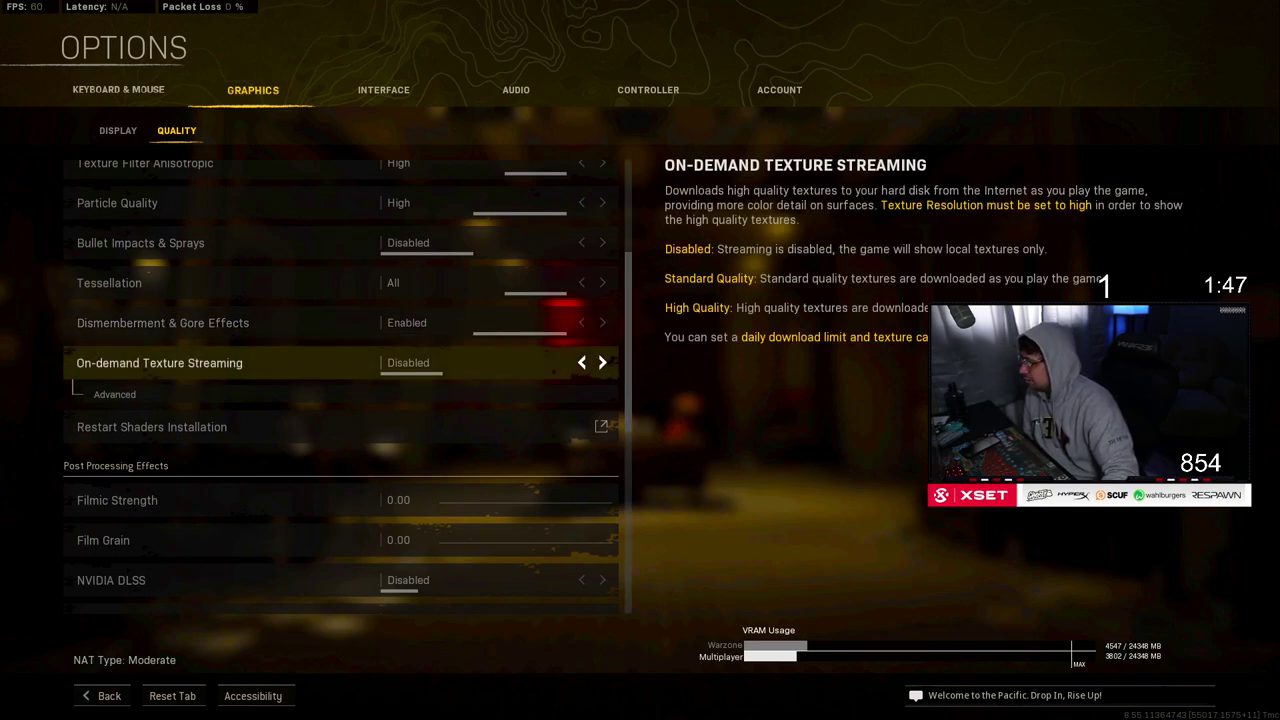
pyautogui.scroll(-3, 340, 387)
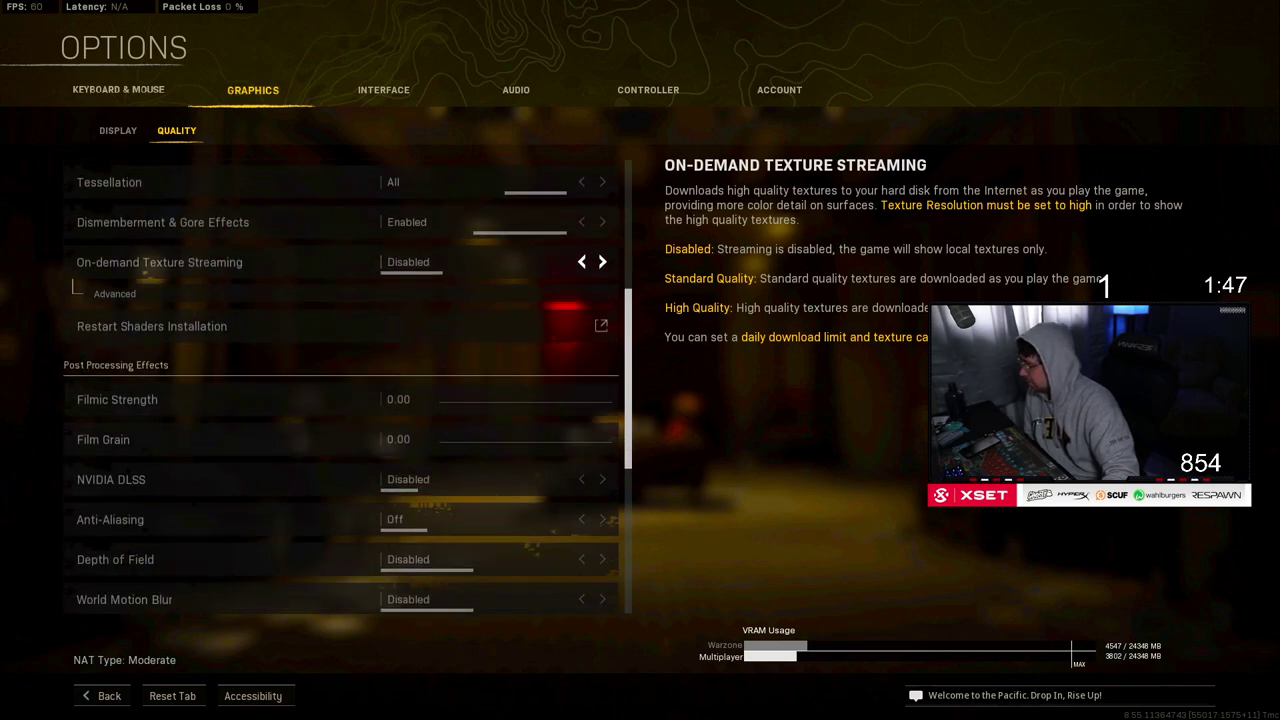
# Step: Review the Post Processing Effects settings from Filmic Strength and Film Grain through NVIDIA DLSS and Anti-Aliasing to the motion blur options
pyautogui.scroll(-3, 340, 387)
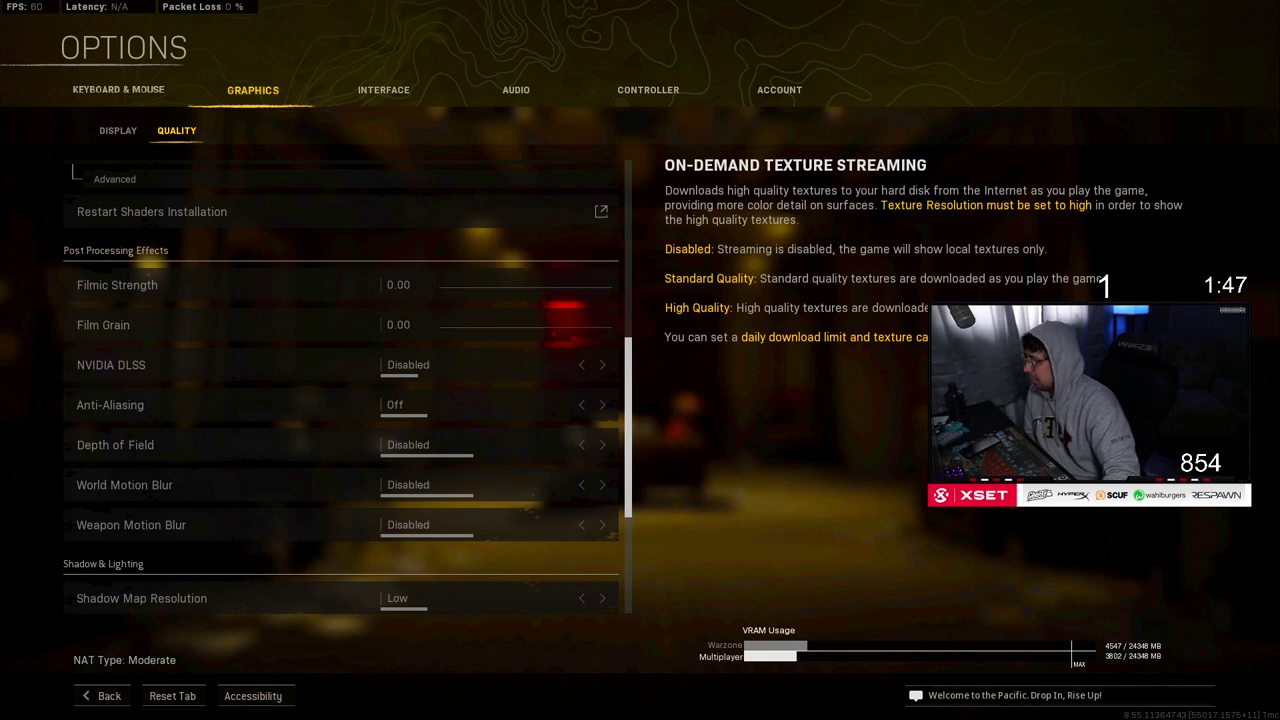
pyautogui.scroll(-1, 340, 387)
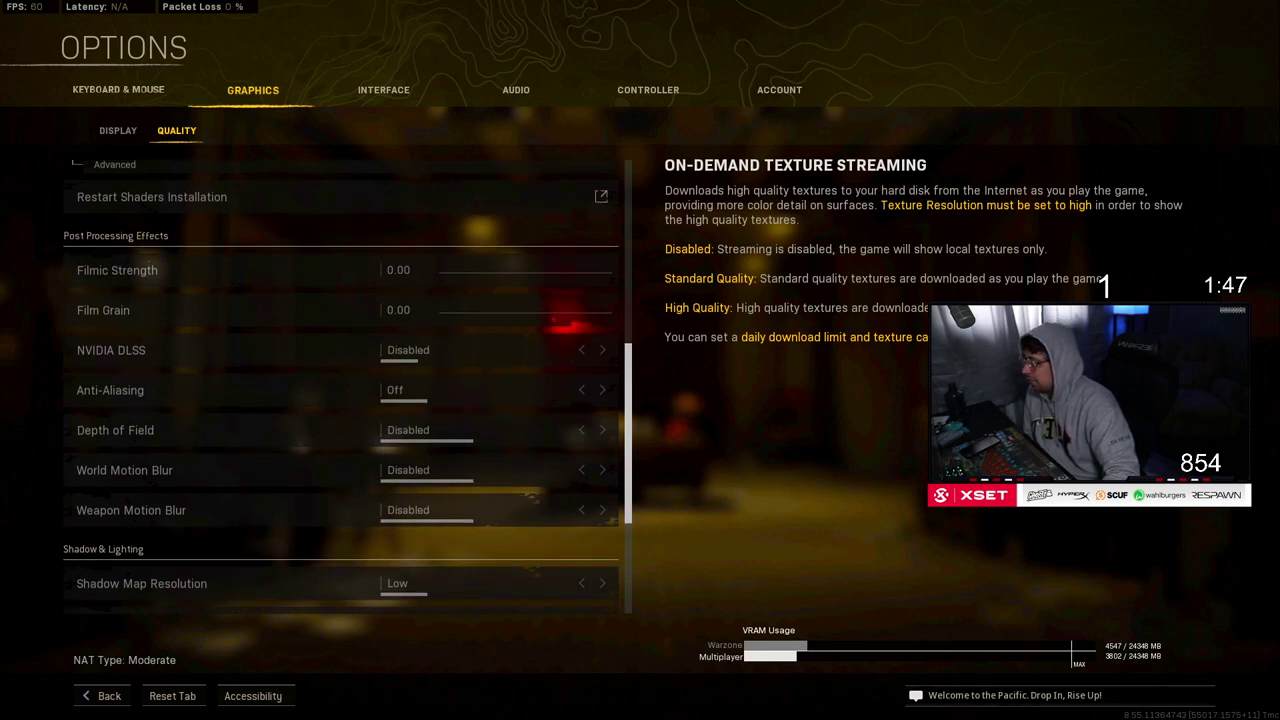
pyautogui.scroll(-1, 347, 387)
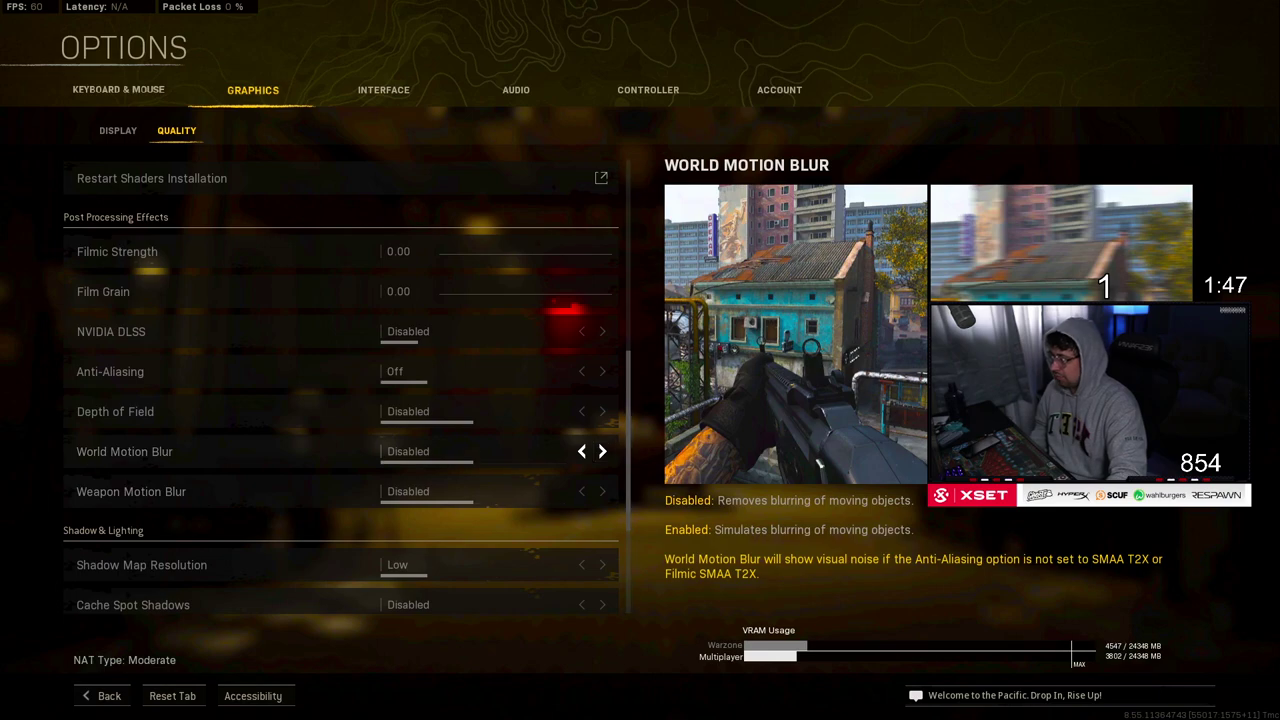
# Step: Examine the Shadow & Lighting settings from Shadow Map Resolution and cached shadows through DirectX Raytracing to Screen Space Reflection
pyautogui.scroll(-3, 340, 388)
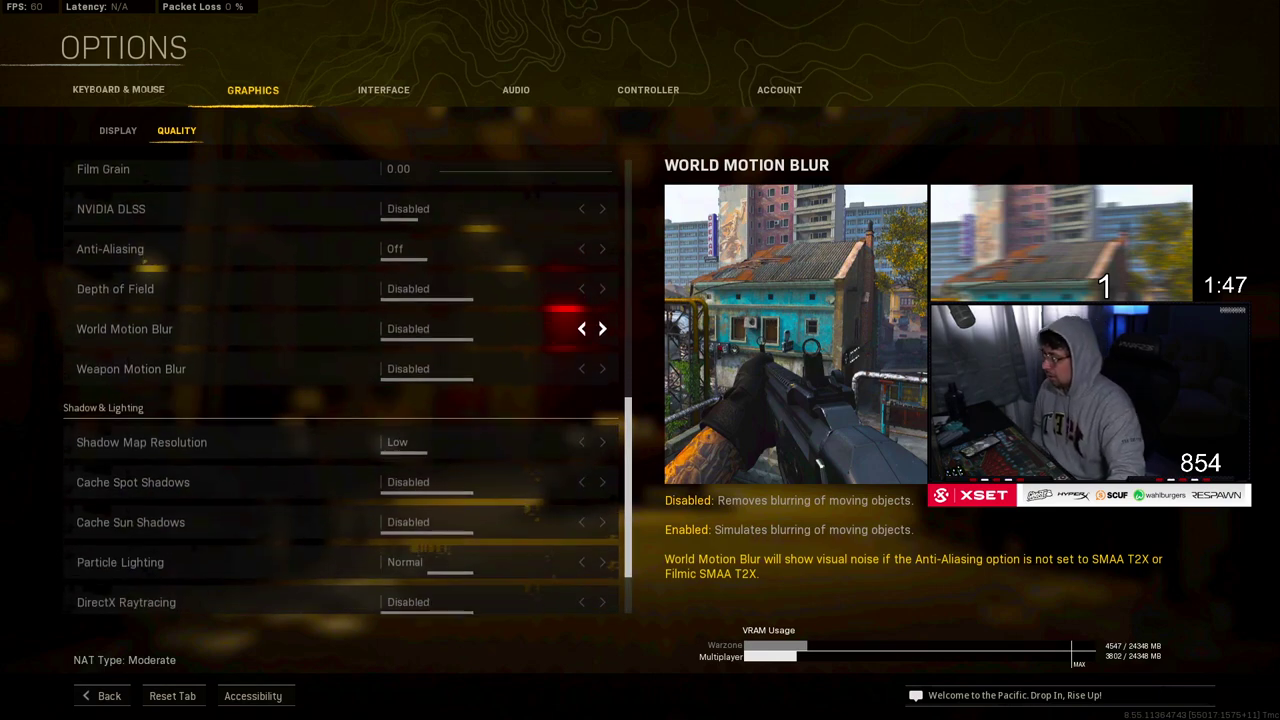
pyautogui.scroll(-2, 340, 388)
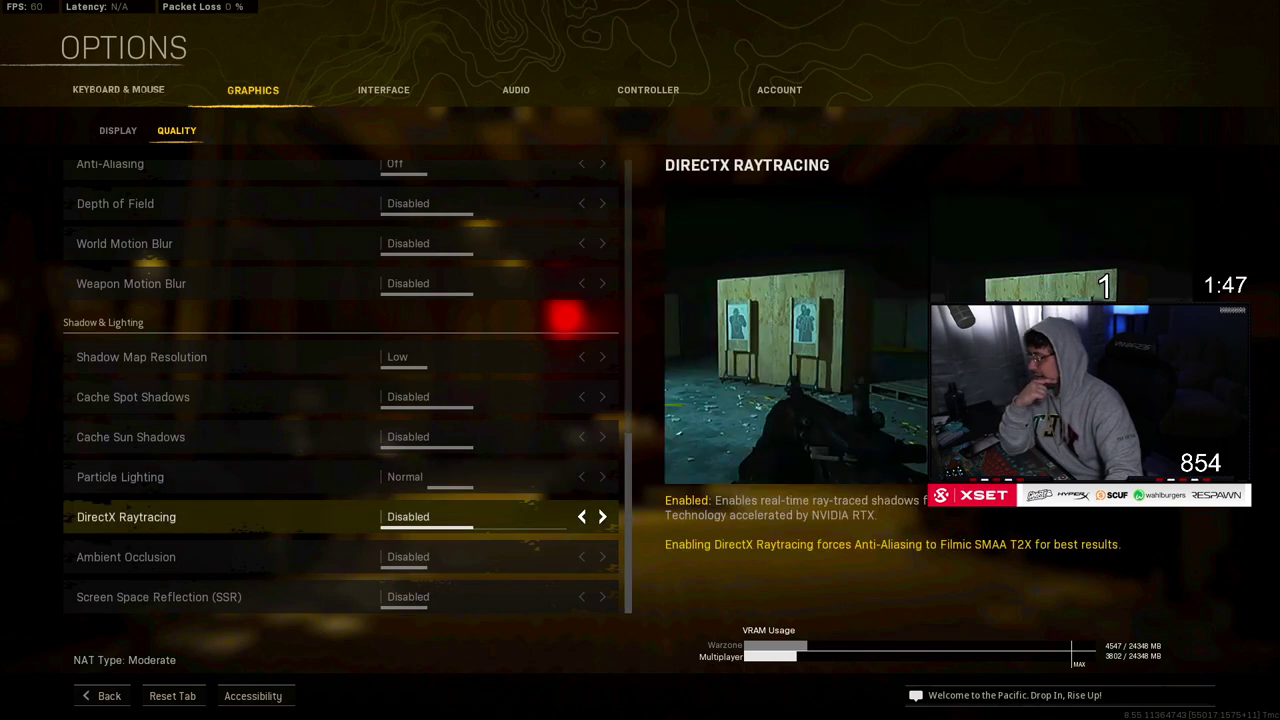
pyautogui.press('Down')
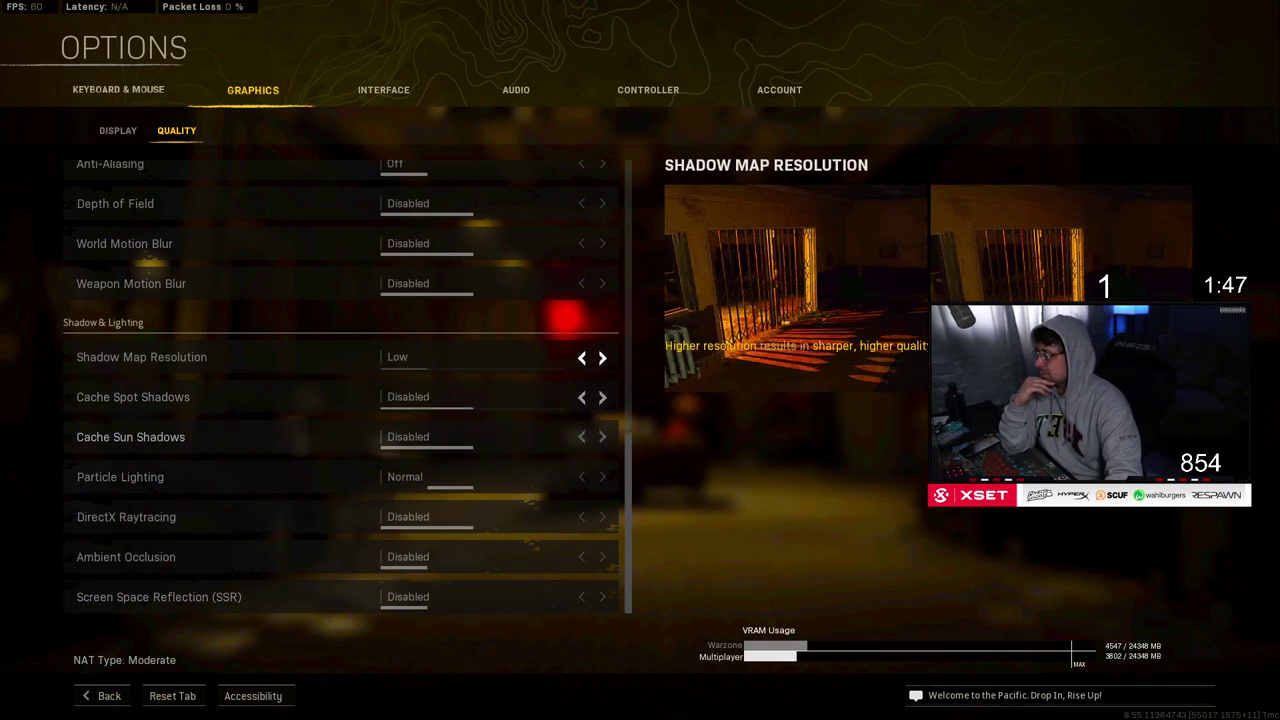
# Step: Examine the interface HUD settings, including the HUD bounds, Mini Map Shape and Mini Map Rotation
pyautogui.click(385, 90)
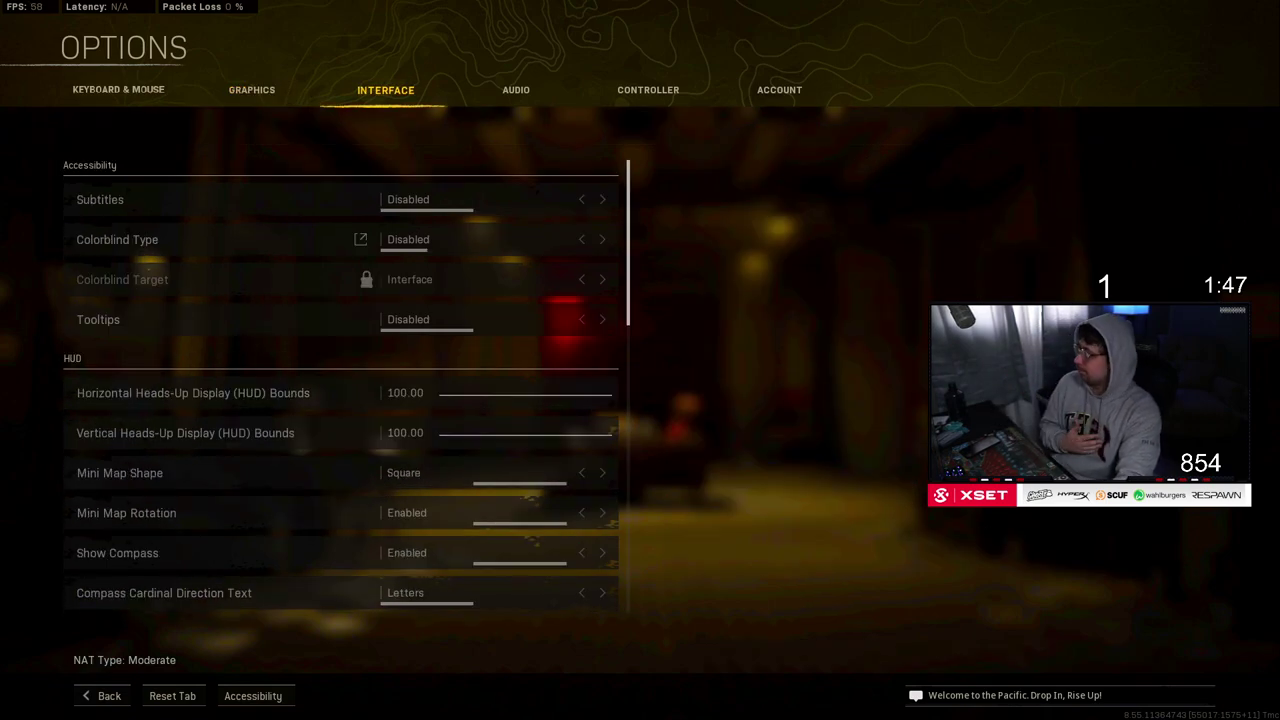
pyautogui.scroll(-2, 340, 369)
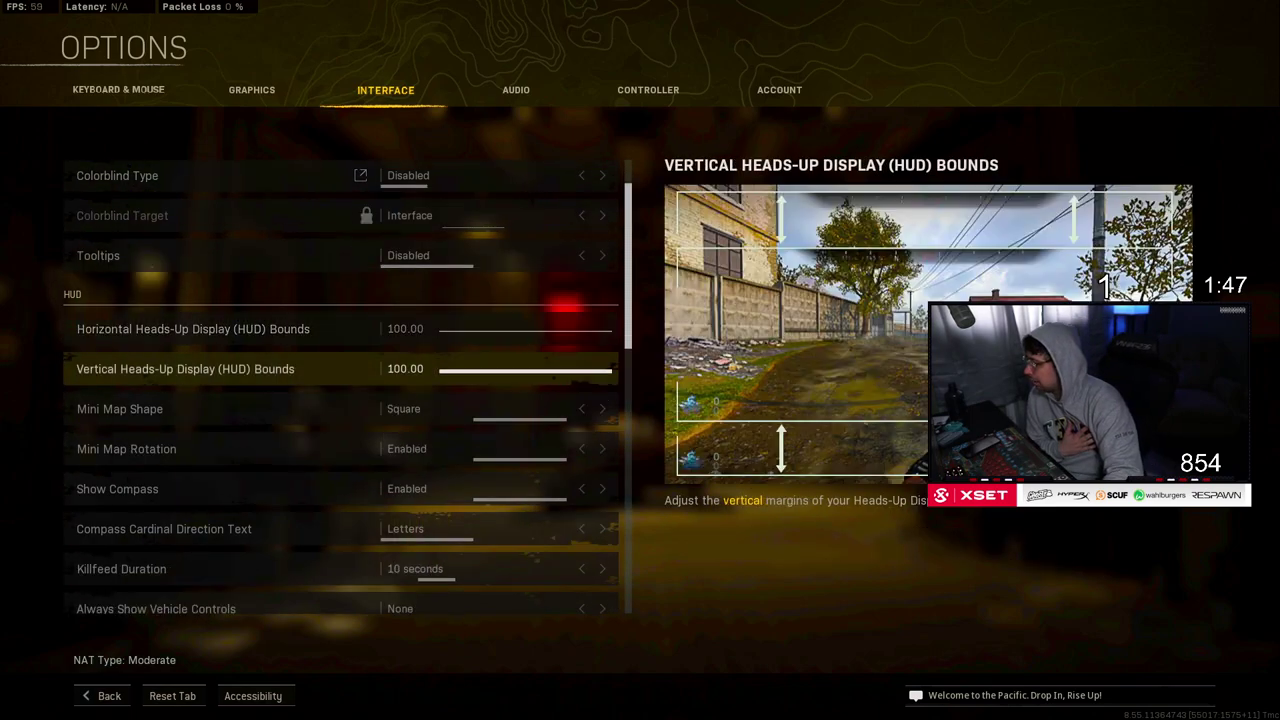
pyautogui.press('Down')
pyautogui.press('Down')
pyautogui.press('Up')
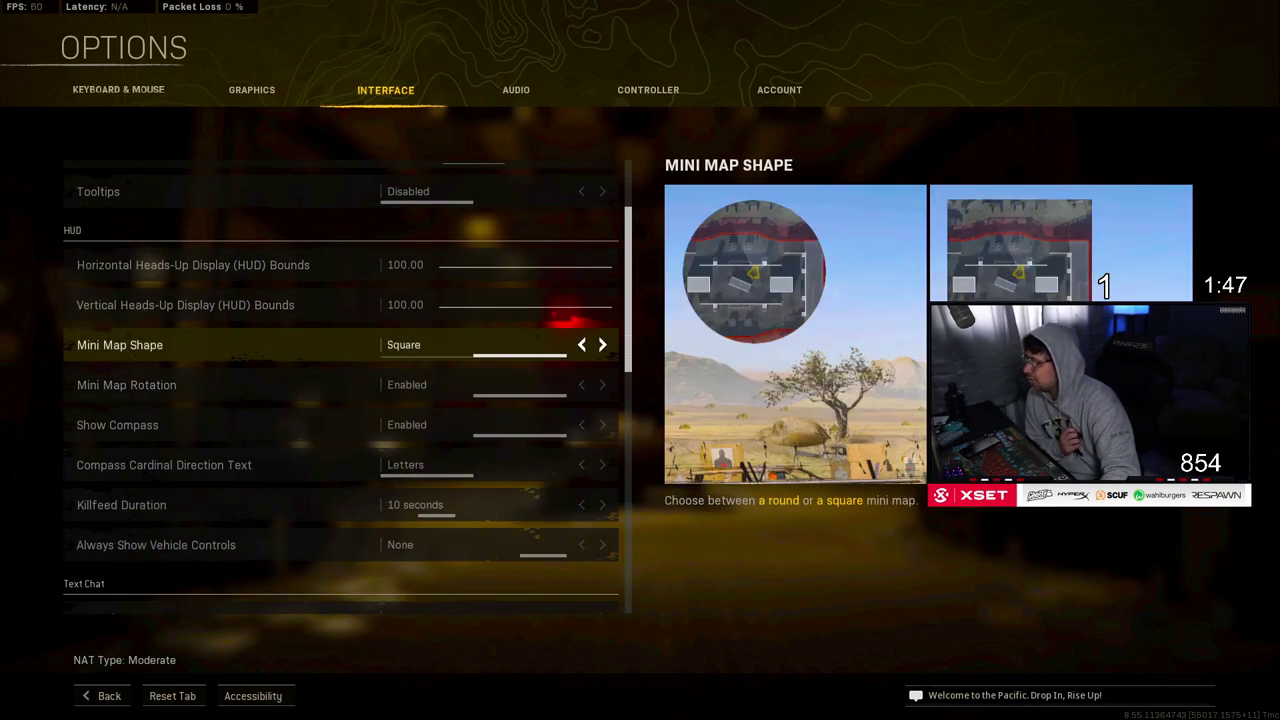
pyautogui.press('Down')
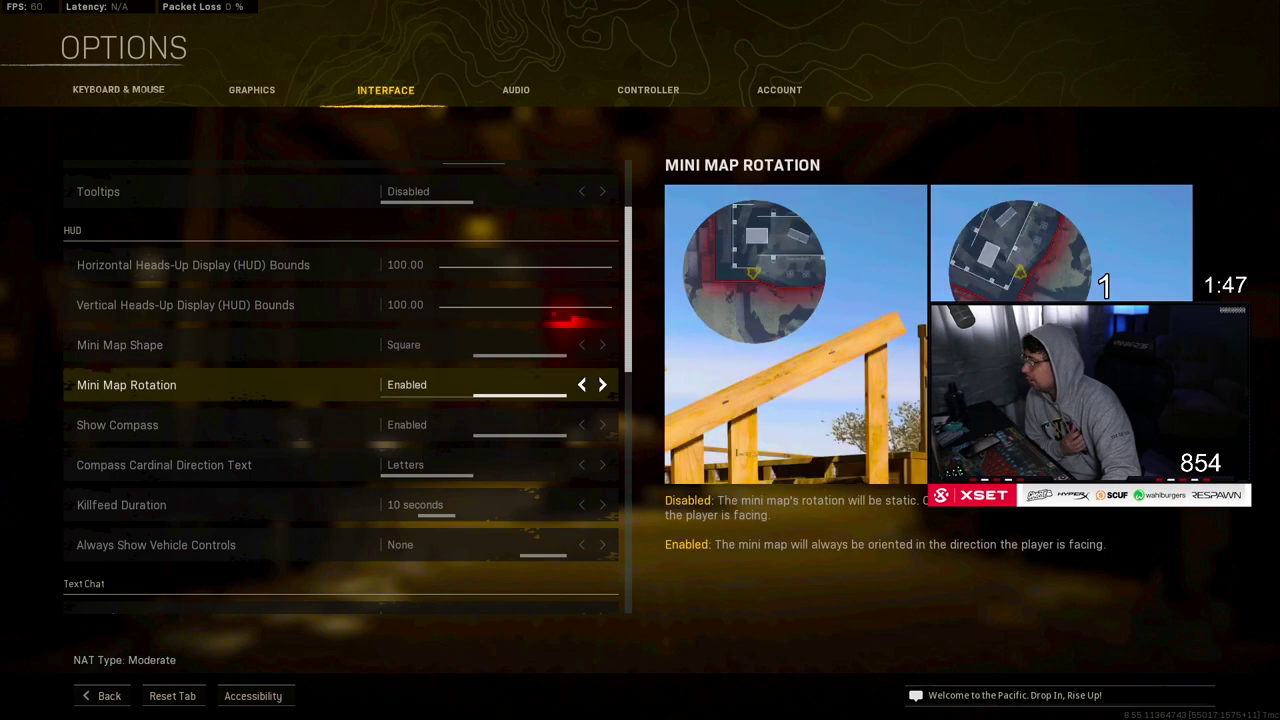
pyautogui.press('Down')
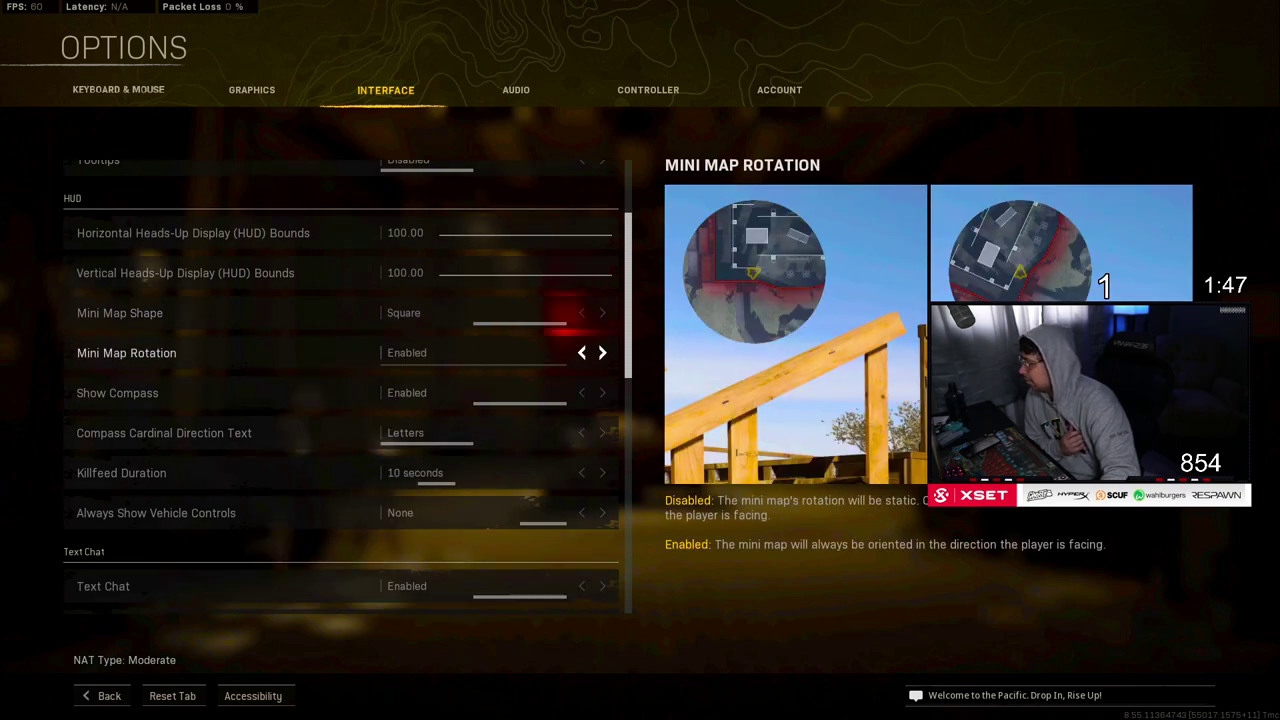
# Step: Check the remaining HUD settings from Show Compass to Always Show Vehicle Controls and the Text Chat settings through New Message Sound Alert
pyautogui.press('Down')
pyautogui.press('Down')
pyautogui.press('Down')
pyautogui.press('Down')
pyautogui.press('Down')
pyautogui.press('Down')
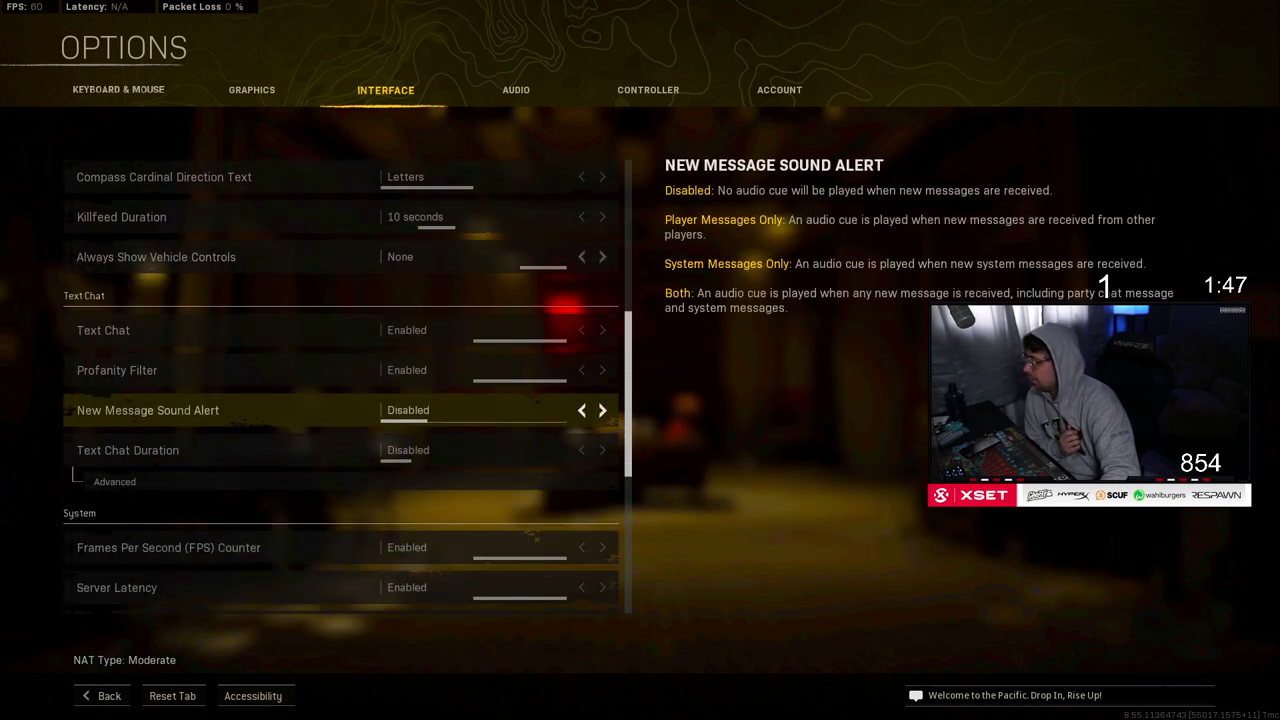
# Step: Examine the interface System settings, including the FPS Counter, Server Latency, Packet Loss and GPU Temperature widgets
pyautogui.press('Down')
pyautogui.press('Down')
pyautogui.press('Down')
pyautogui.press('Down')
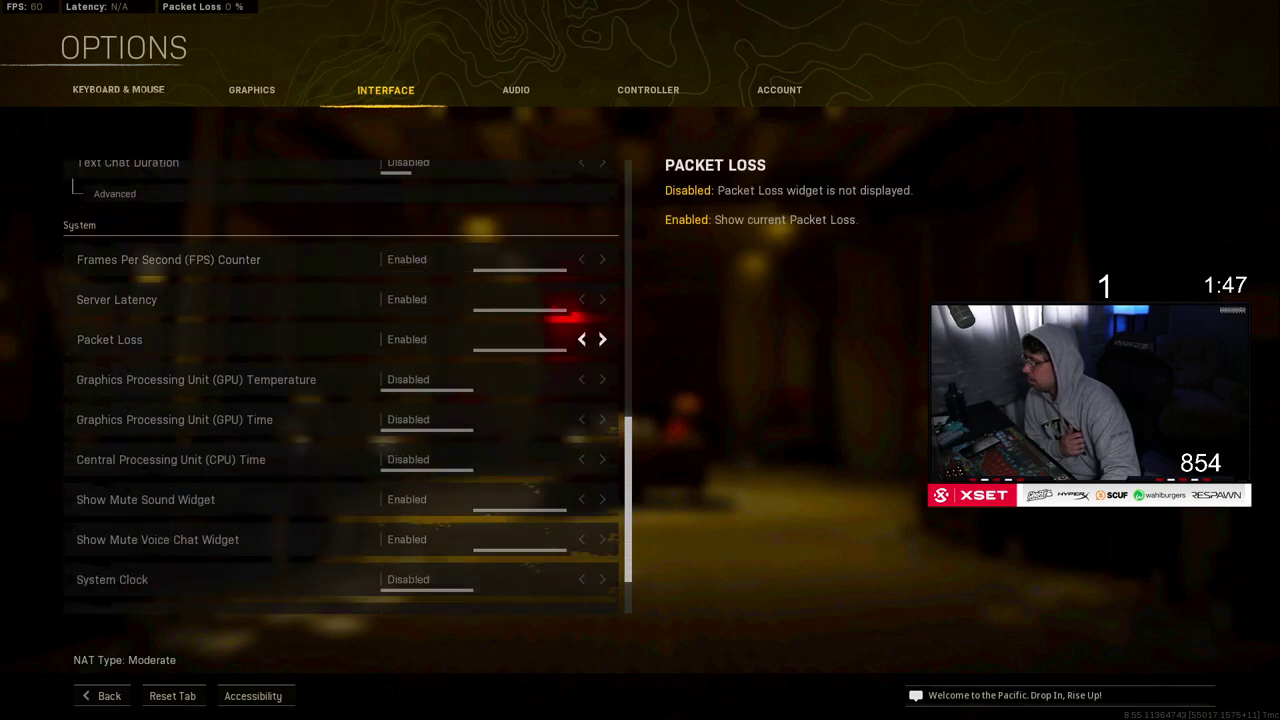
pyautogui.press('Up')
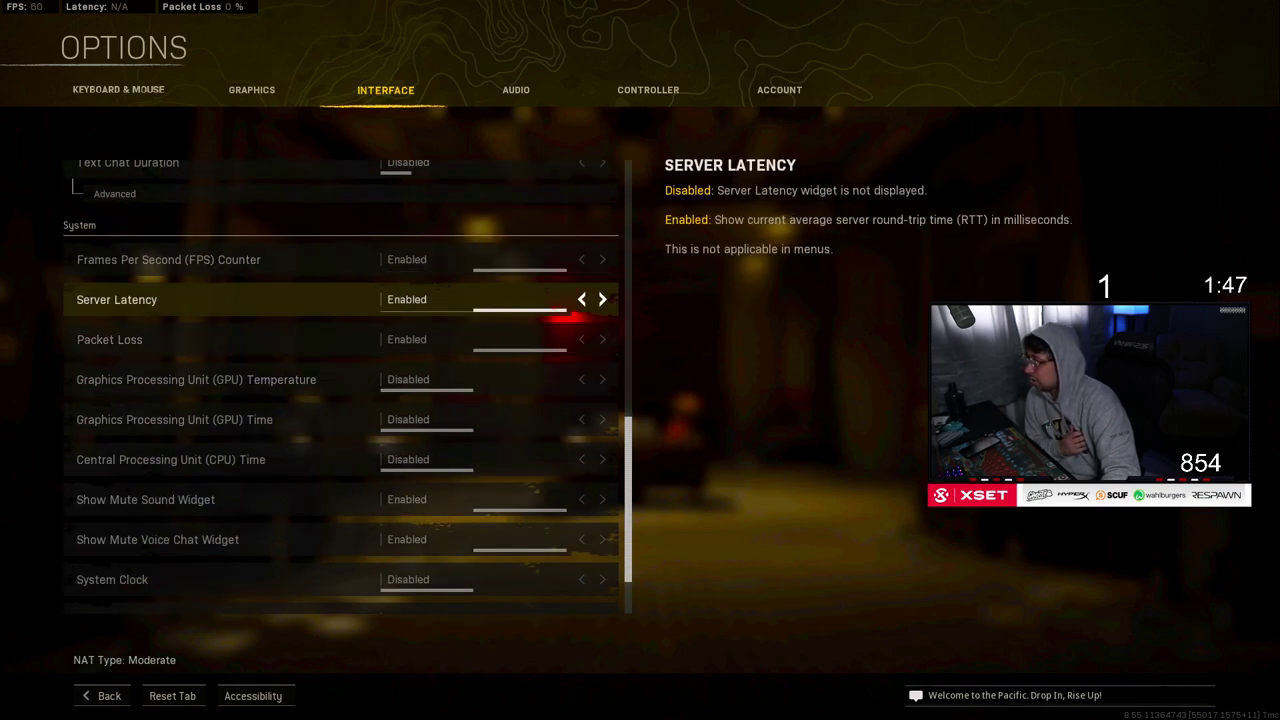
pyautogui.press('Up')
pyautogui.press('Down')
pyautogui.press('Down')
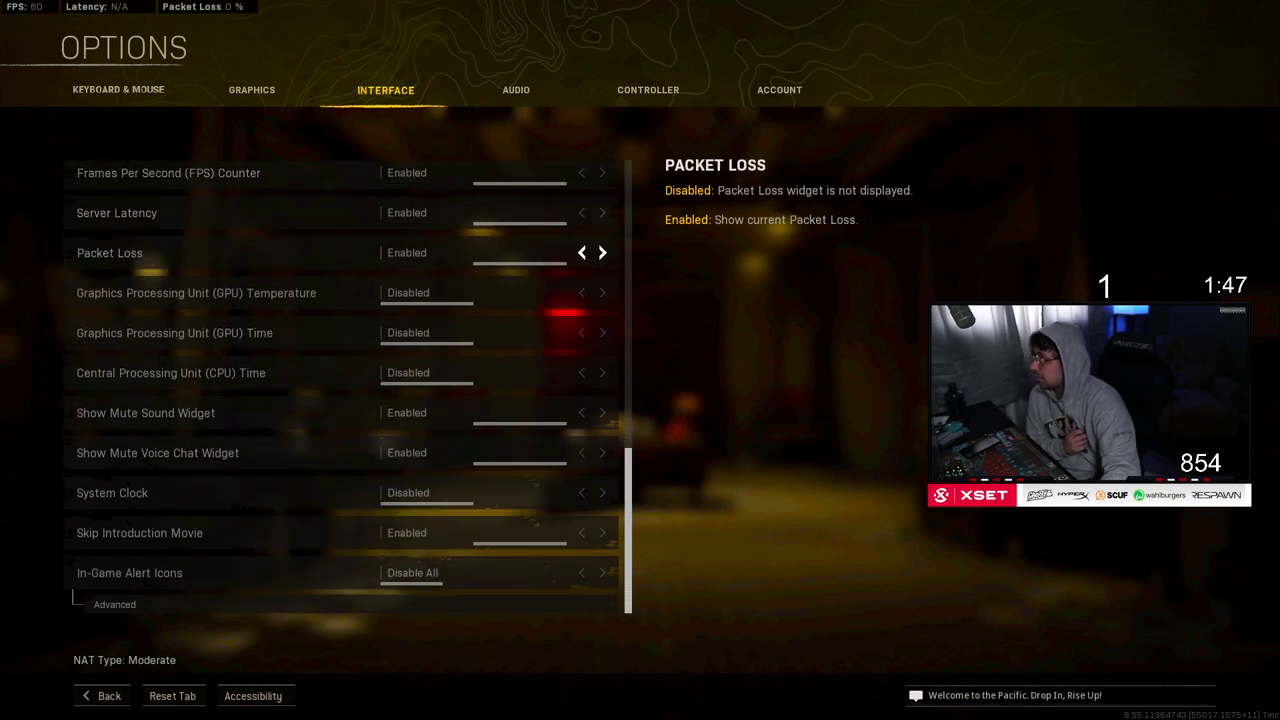
pyautogui.press('Up')
pyautogui.press('Up')
pyautogui.press('Down')
pyautogui.press('Down')
pyautogui.press('Down')
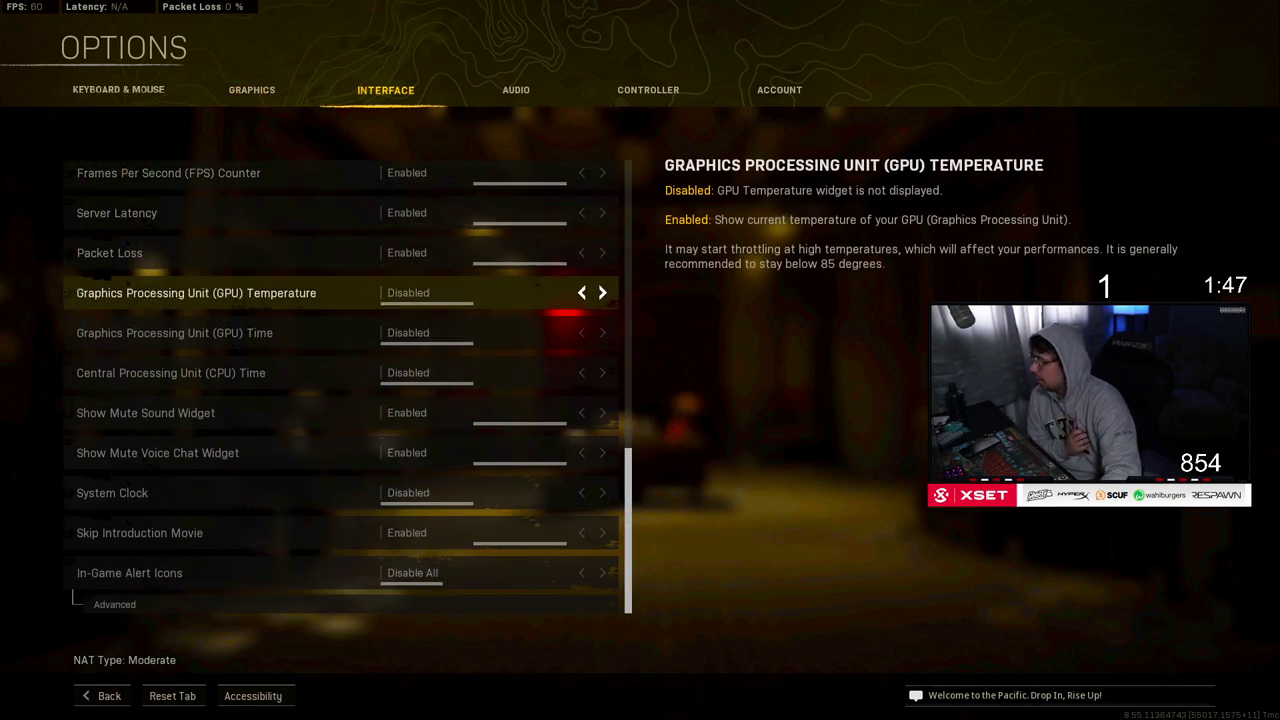
pyautogui.scroll(2, 345, 293)
# Step: Examine the Audio Mix, Master Volume and Music Volume settings in the audio options
pyautogui.click(516, 90)
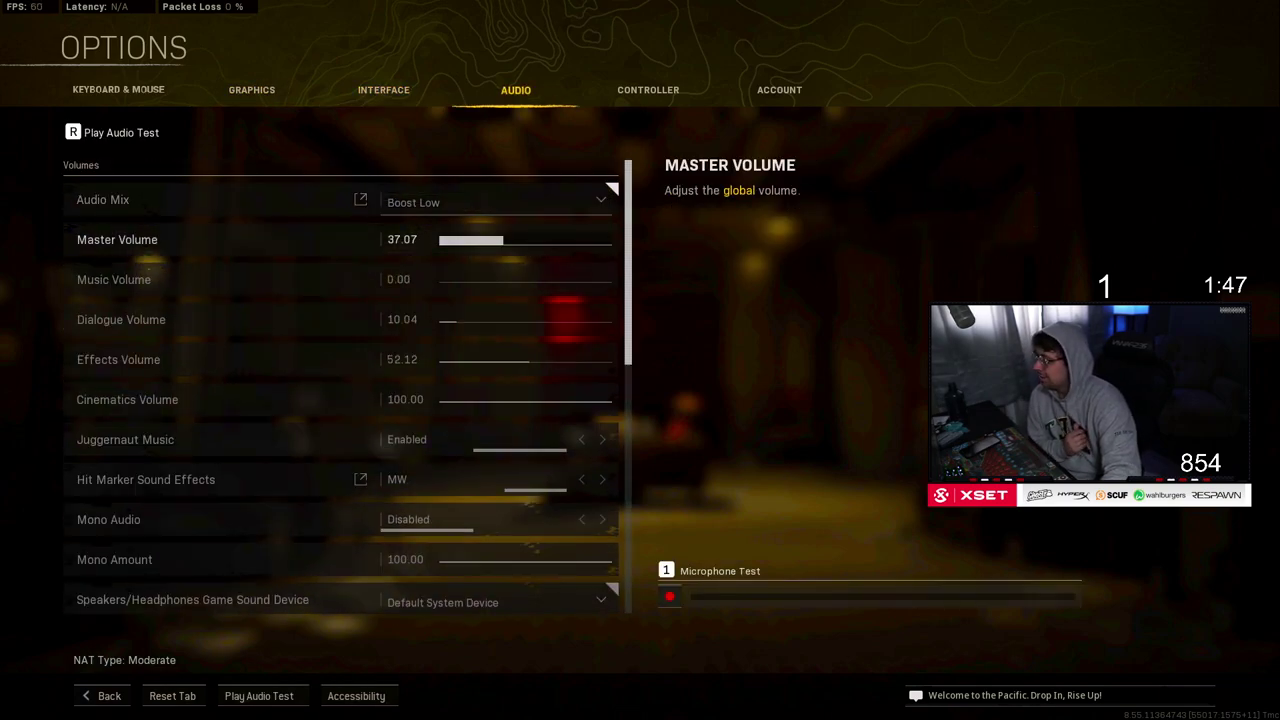
pyautogui.press('Down')
pyautogui.press('Up')
pyautogui.press('Up')
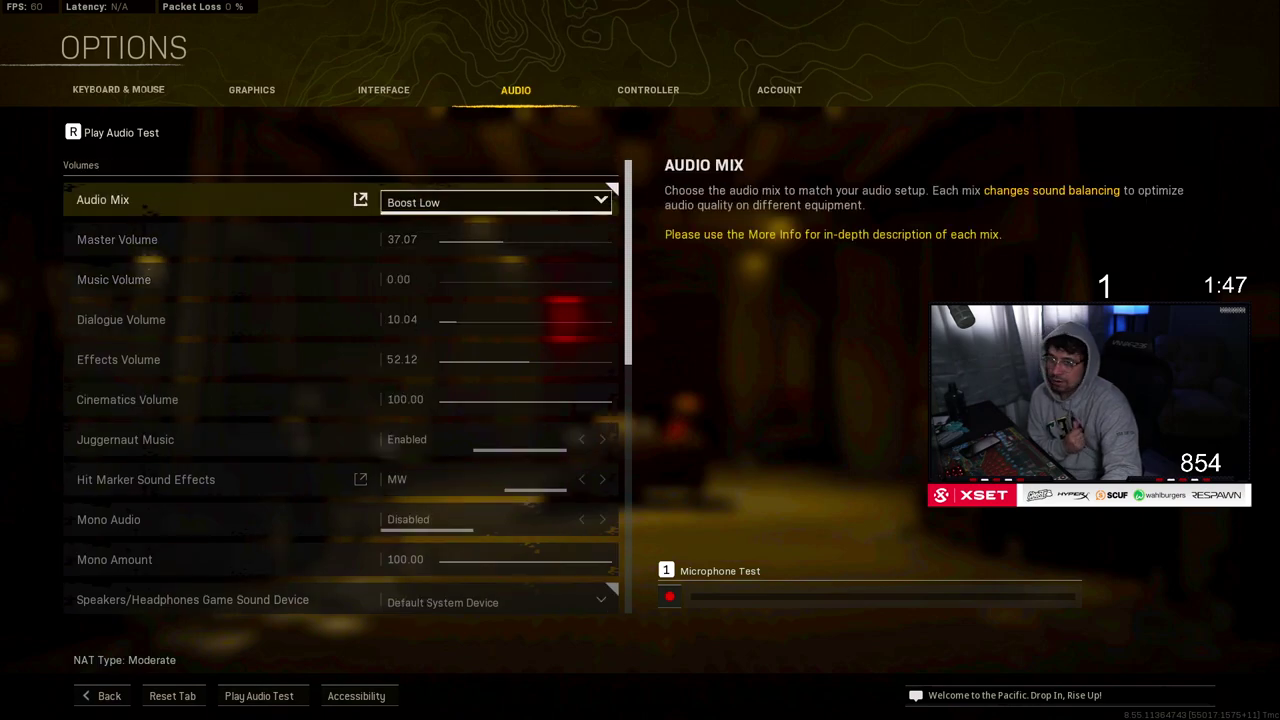
pyautogui.press('Down')
pyautogui.press('Down')
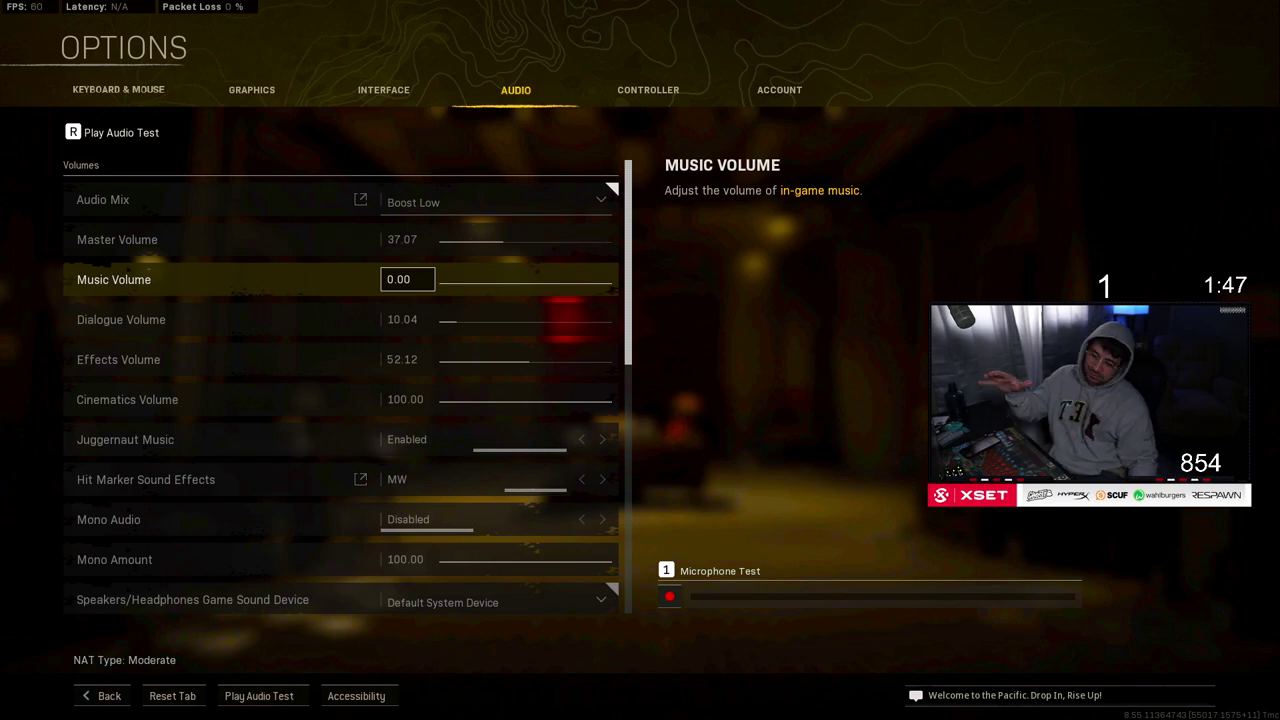
pyautogui.press('Up')
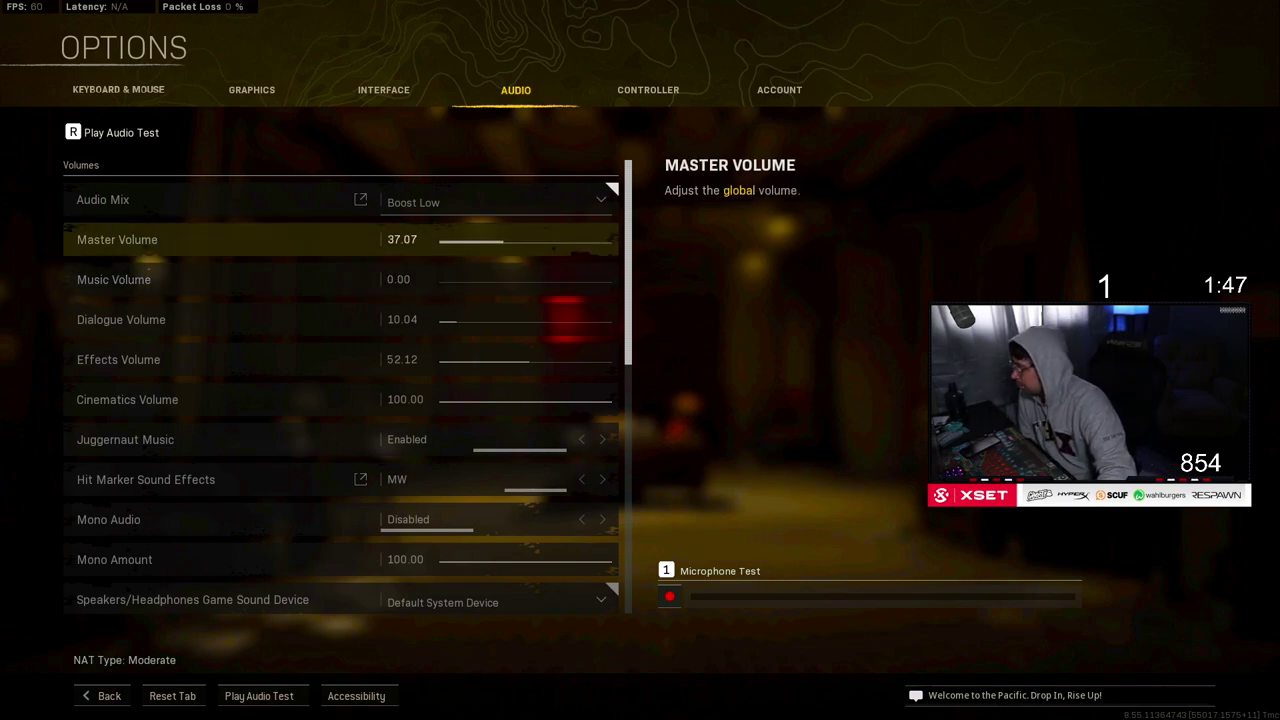
# Step: Review the audio settings from Dialogue Volume and Effects Volume through Mono Audio to the Speakers/Headphones Game Sound Device
pyautogui.press('Down')
pyautogui.press('Down')
pyautogui.press('Down')
pyautogui.press('Down')
pyautogui.press('Down')
pyautogui.press('Down')
pyautogui.press('Down')
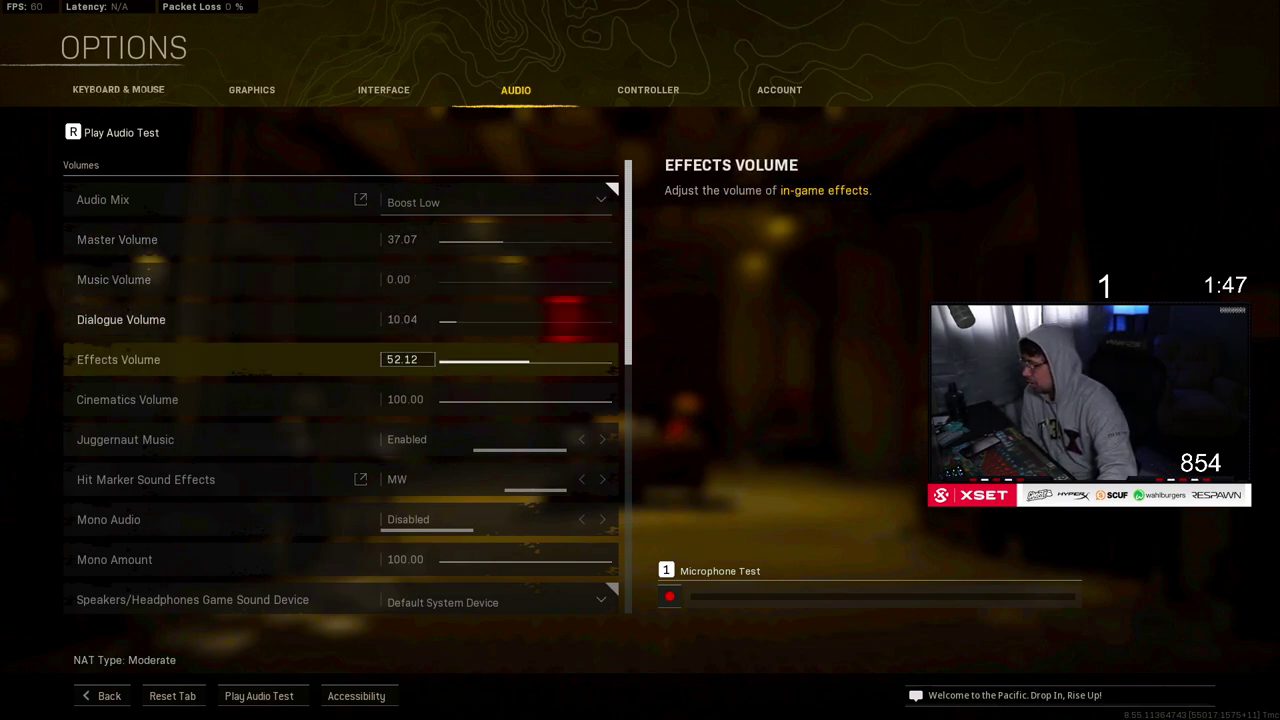
pyautogui.scroll(-2, 340, 497)
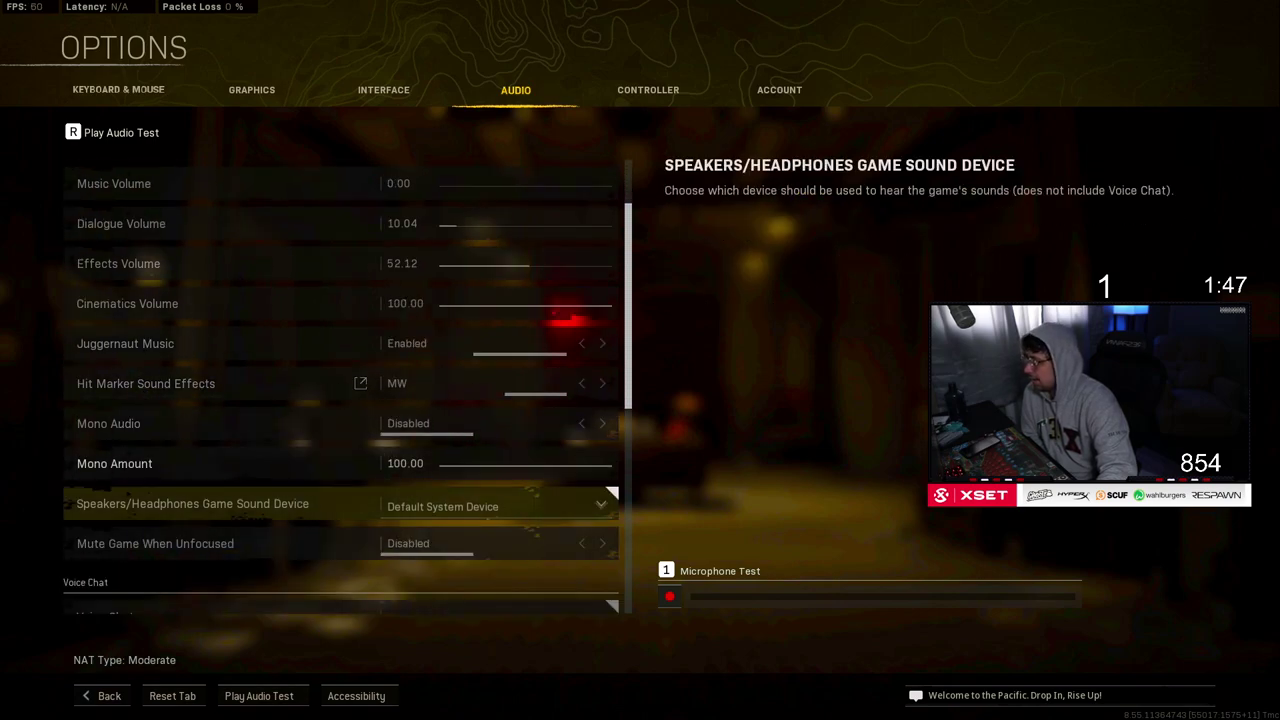
# Step: Return to the Audio Mix setting and check its available mixes without changing the selection
pyautogui.scroll(3, 340, 530)
pyautogui.press('Up')
pyautogui.press('Up')
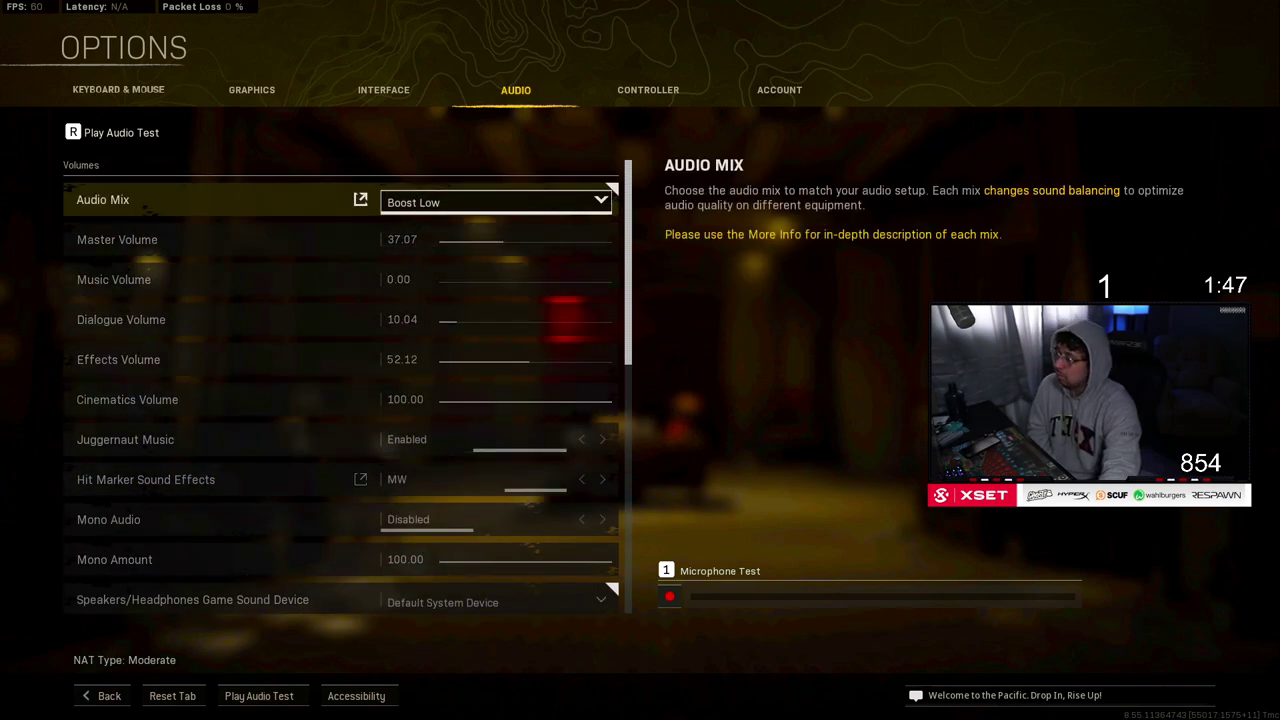
pyautogui.press('Return')
pyautogui.press('Escape')
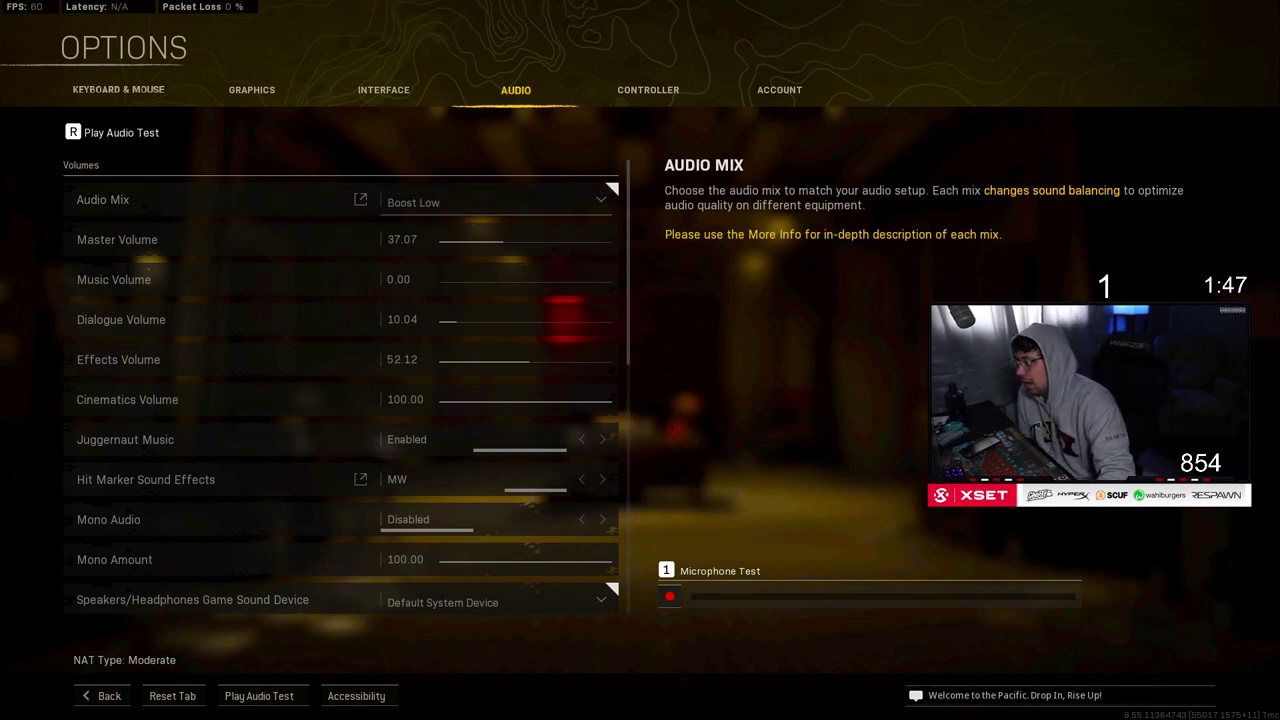
# Step: Examine the controller button layout, stick deadzone, stick sensitivity and ADS Sensitivity Multiplier settings
pyautogui.click(649, 90)
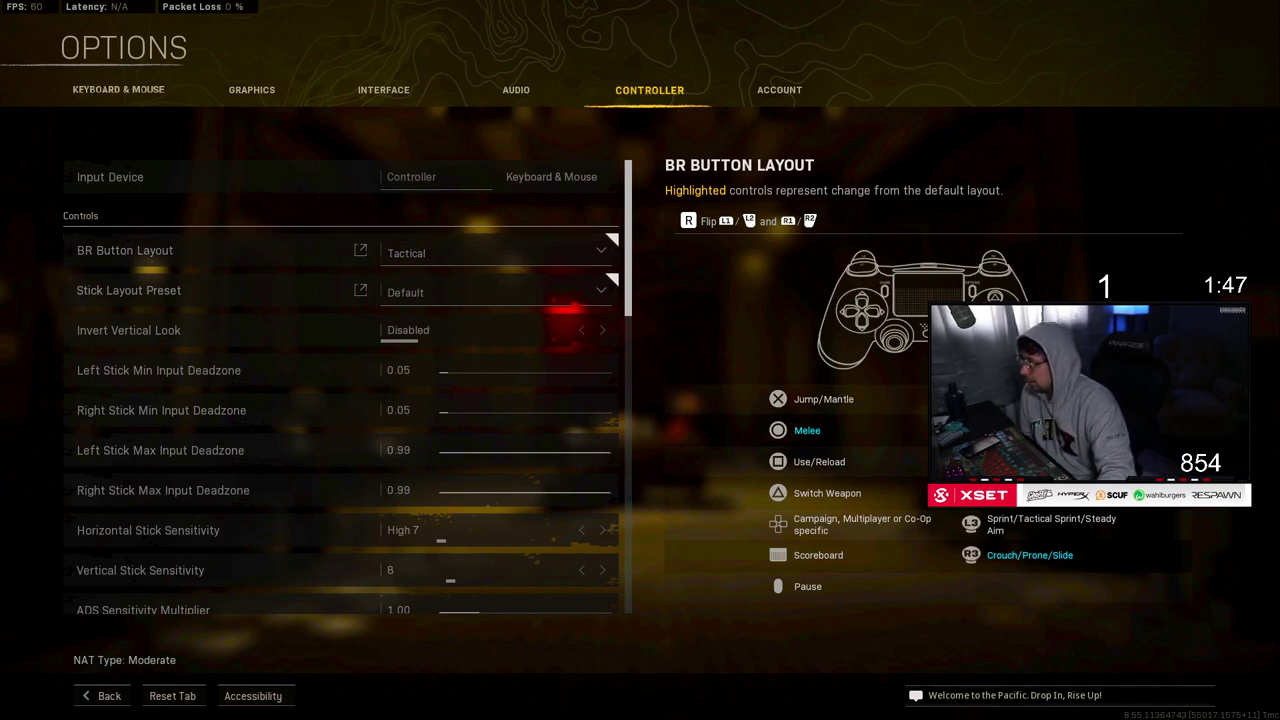
pyautogui.scroll(-3, 400, 538)
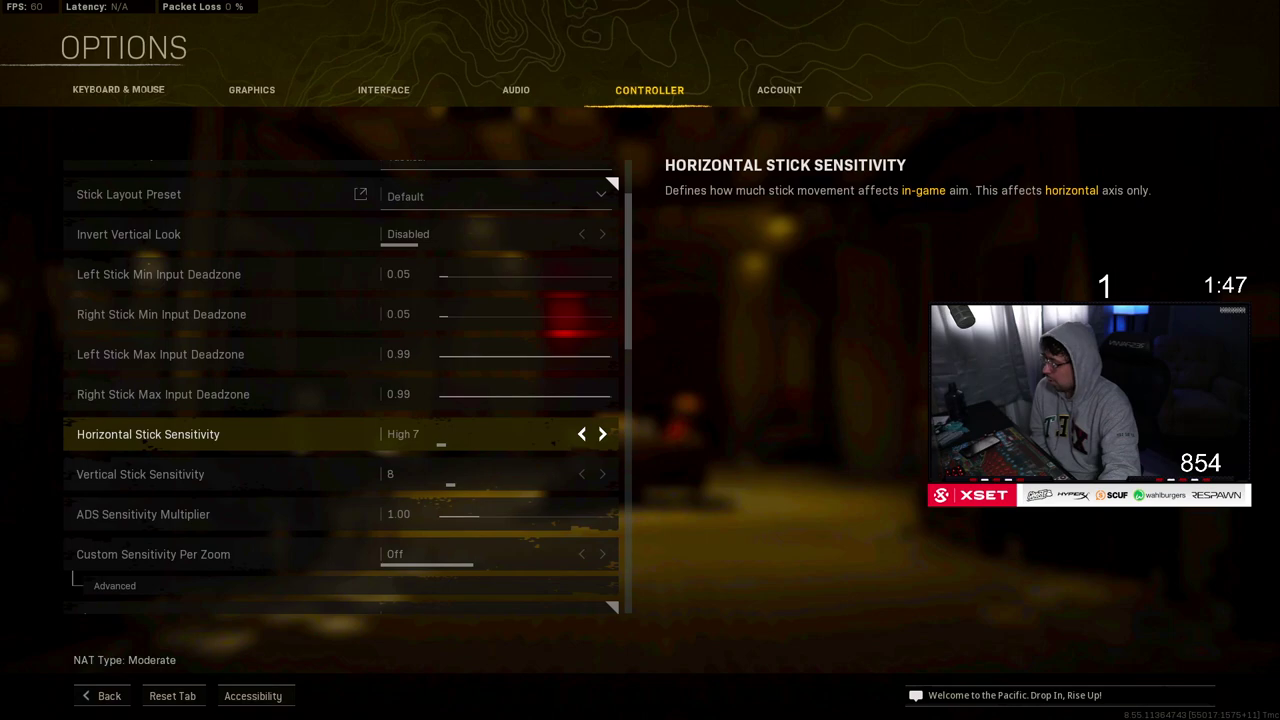
pyautogui.scroll(-2, 600, 470)
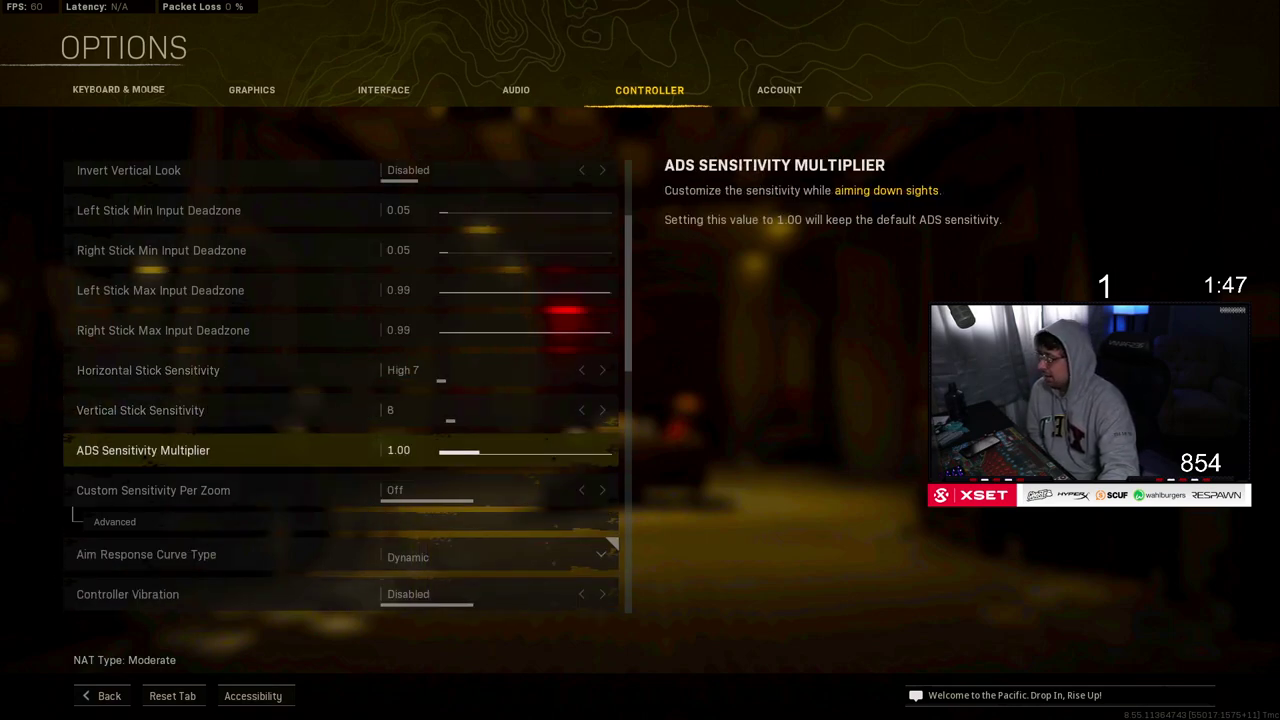
pyautogui.scroll(2, 420, 446)
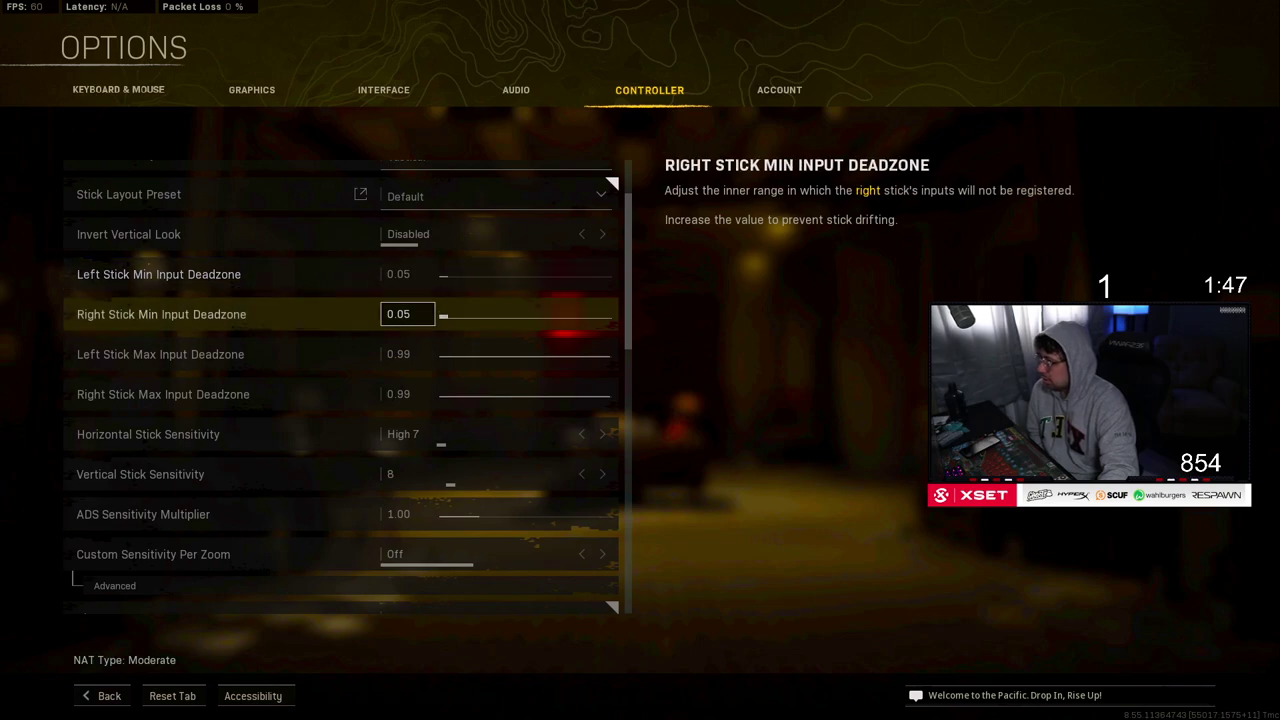
# Step: Check the Aim Response Curve Type, Controller Vibration and controller Weapons settings, including the available Aim Assist choices
pyautogui.scroll(-5, 340, 400)
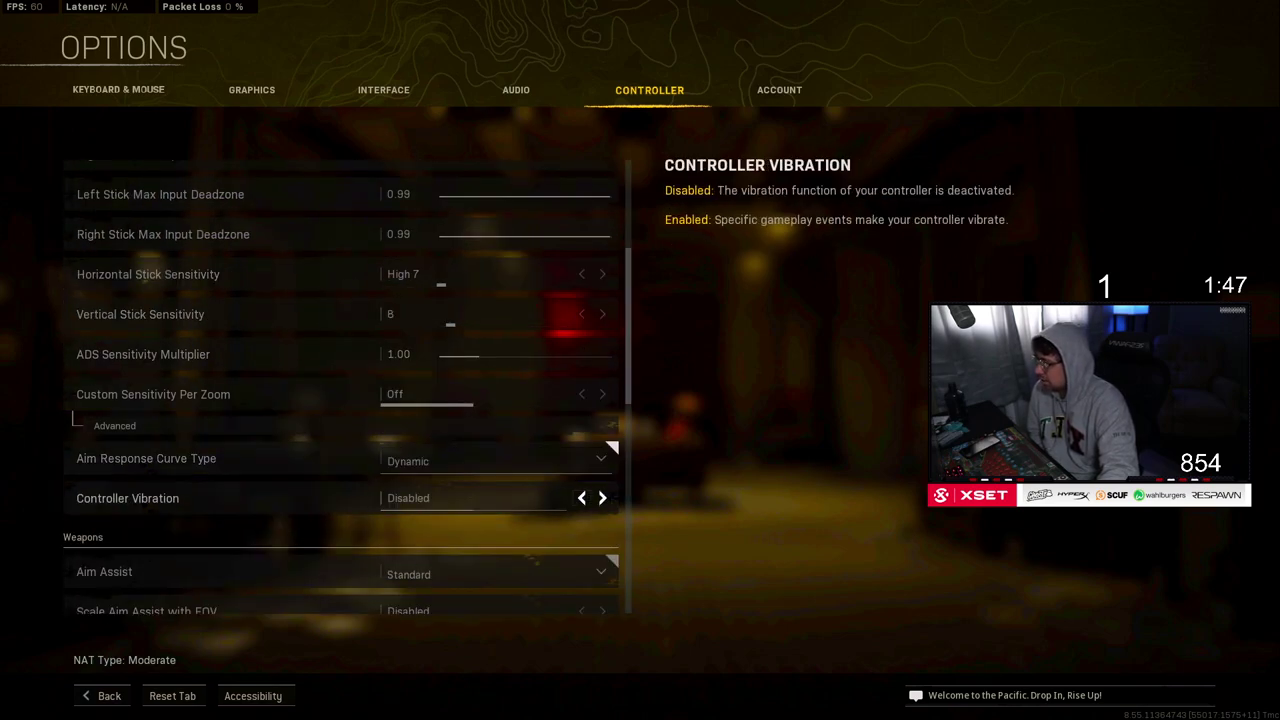
pyautogui.scroll(-5, 347, 387)
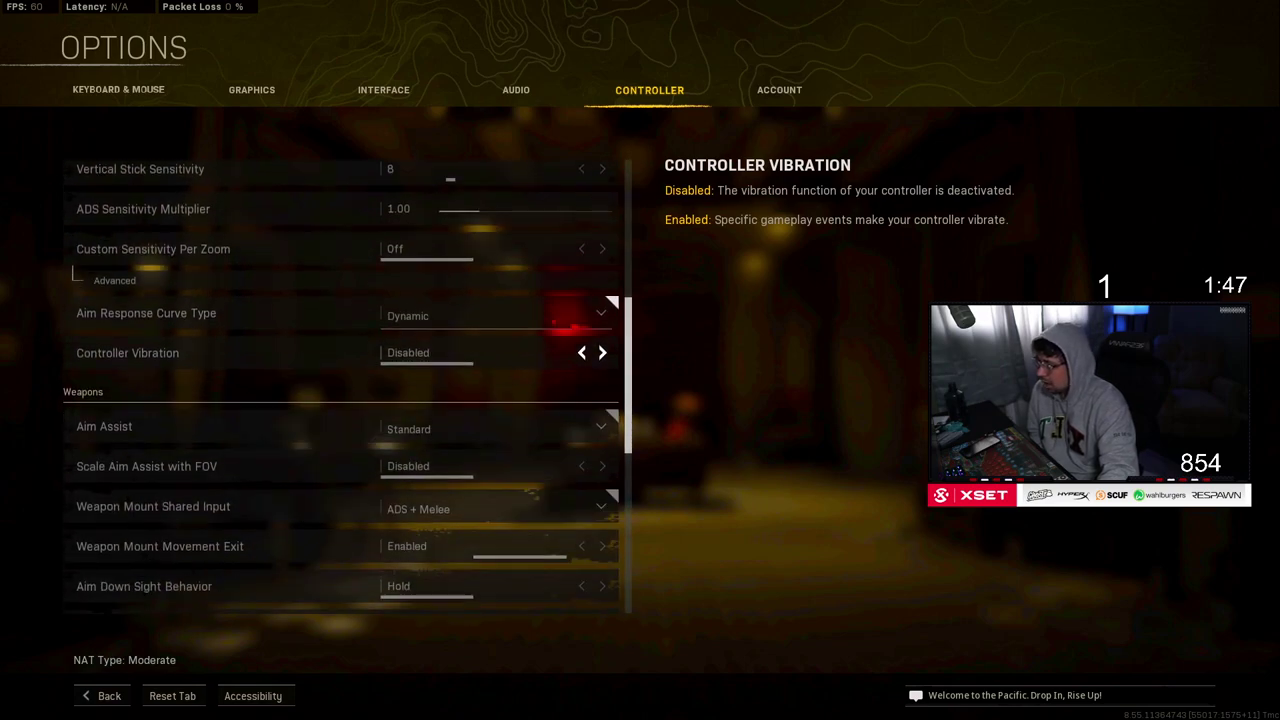
pyautogui.scroll(-3, 340, 387)
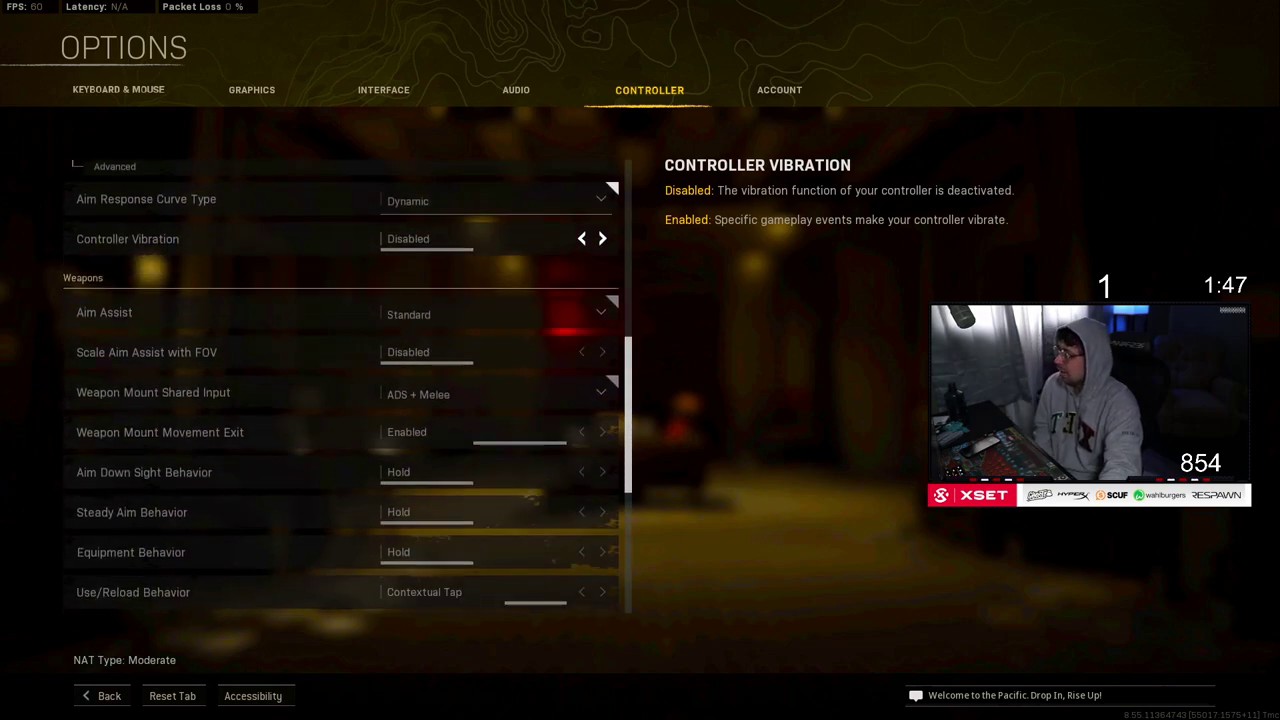
pyautogui.click(496, 312)
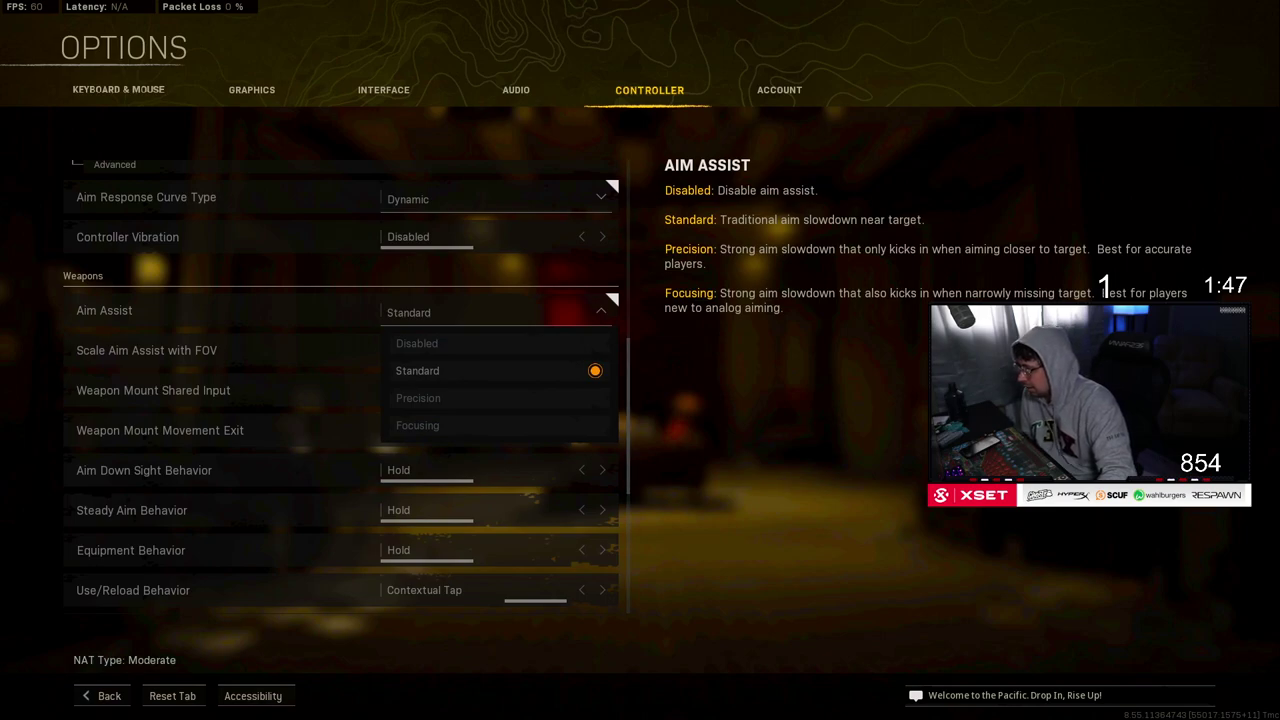
# Step: Recheck the available Aim Assist types for the controller and close the list without picking another option
pyautogui.press('Escape')
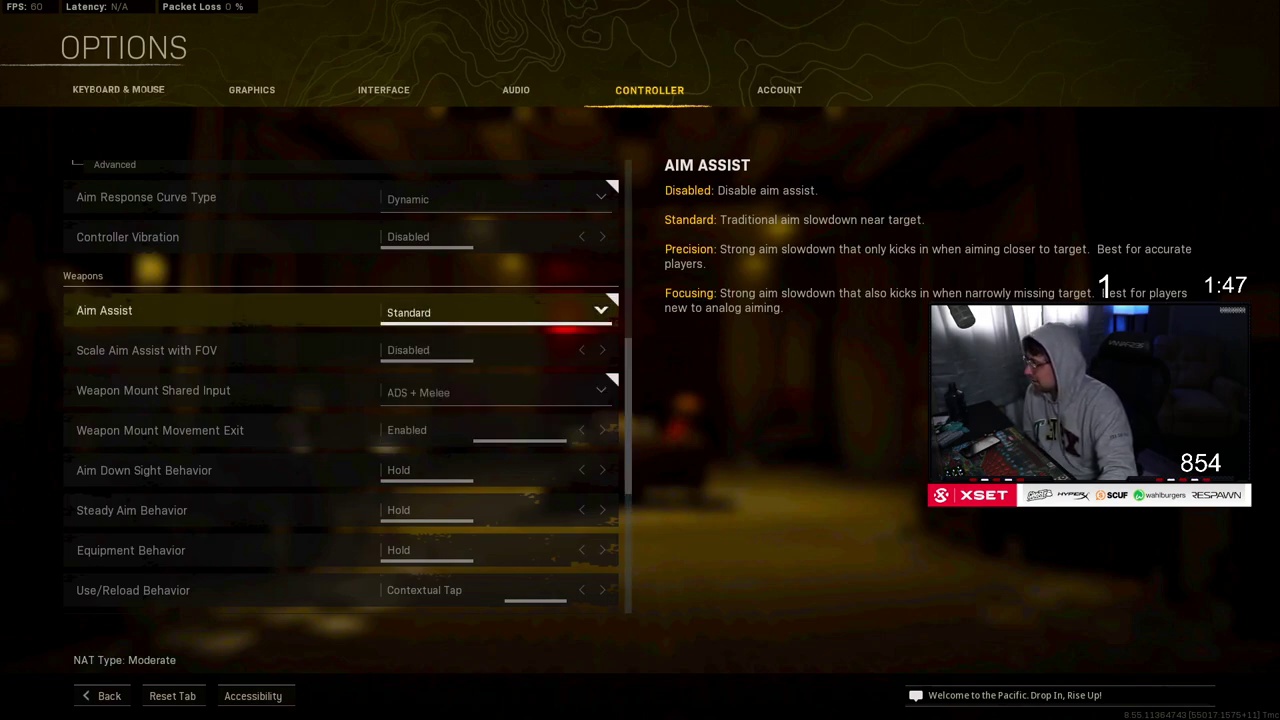
pyautogui.press('Return')
pyautogui.press('Escape')
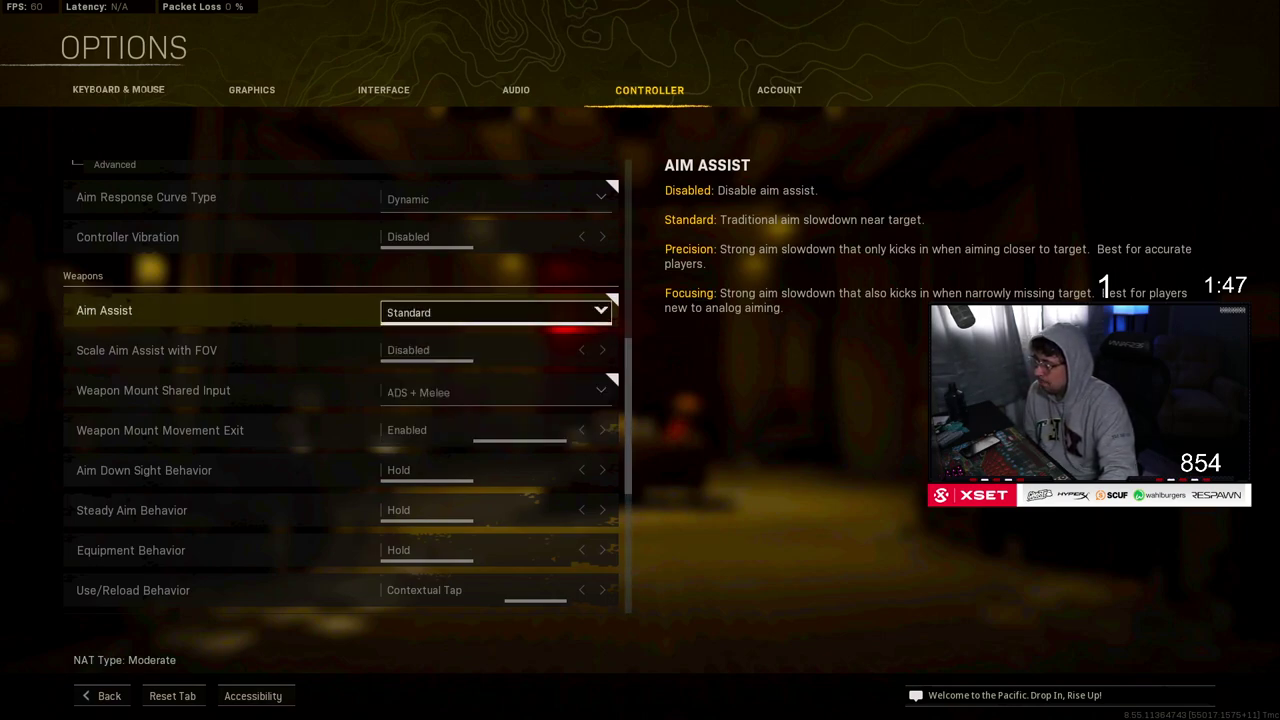
pyautogui.press('Return')
pyautogui.press('Escape')
pyautogui.press('Return')
pyautogui.press('Escape')
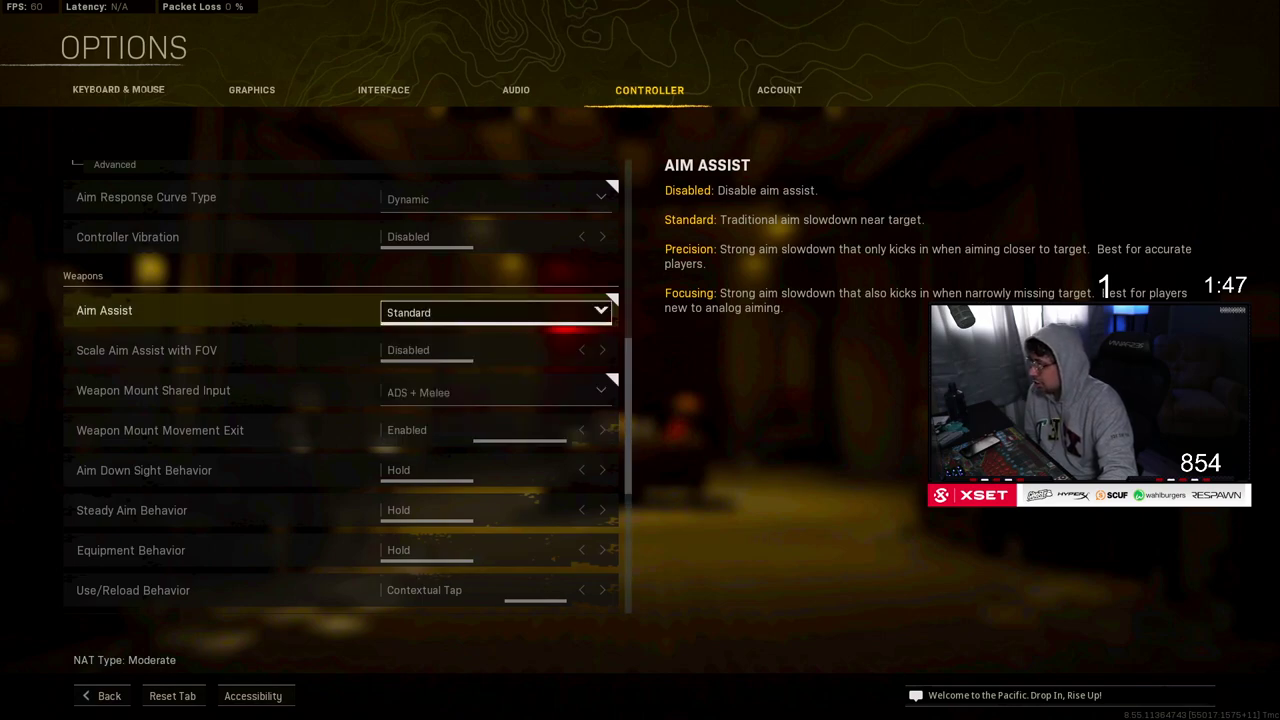
pyautogui.press('Return')
pyautogui.press('Escape')
# Step: Review the controller Weapons settings from Scale Aim Assist with FOV through Equipment Behavior and Armor Plate Behavior
pyautogui.press('Down')
pyautogui.press('Down')
pyautogui.press('Down')
pyautogui.press('Down')
pyautogui.press('Down')
pyautogui.press('Down')
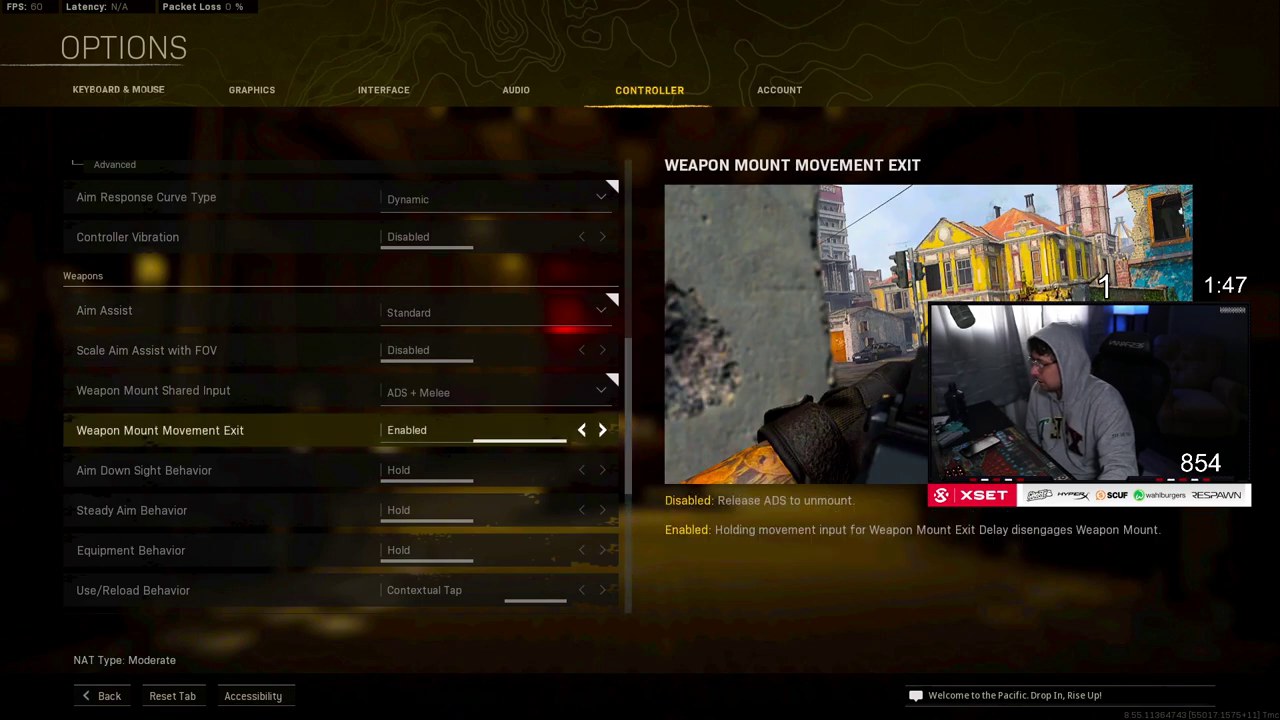
pyautogui.scroll(-3, 340, 390)
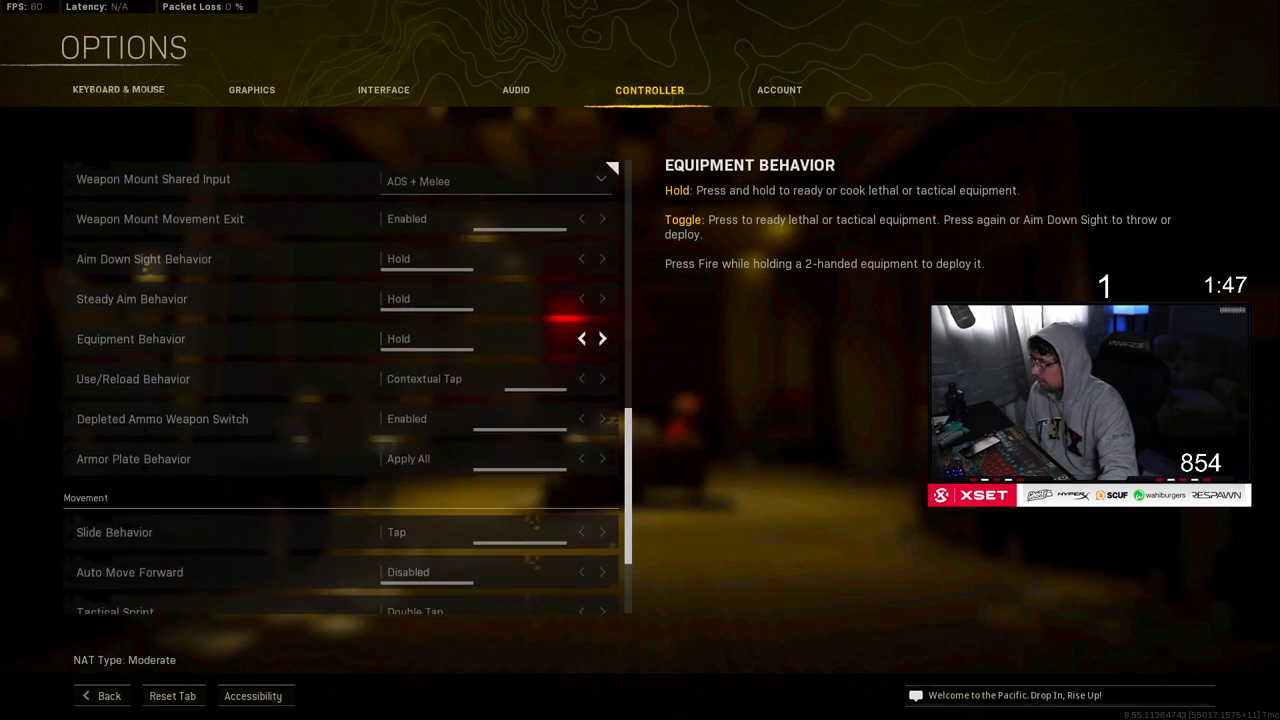
pyautogui.scroll(10, 480, 302)
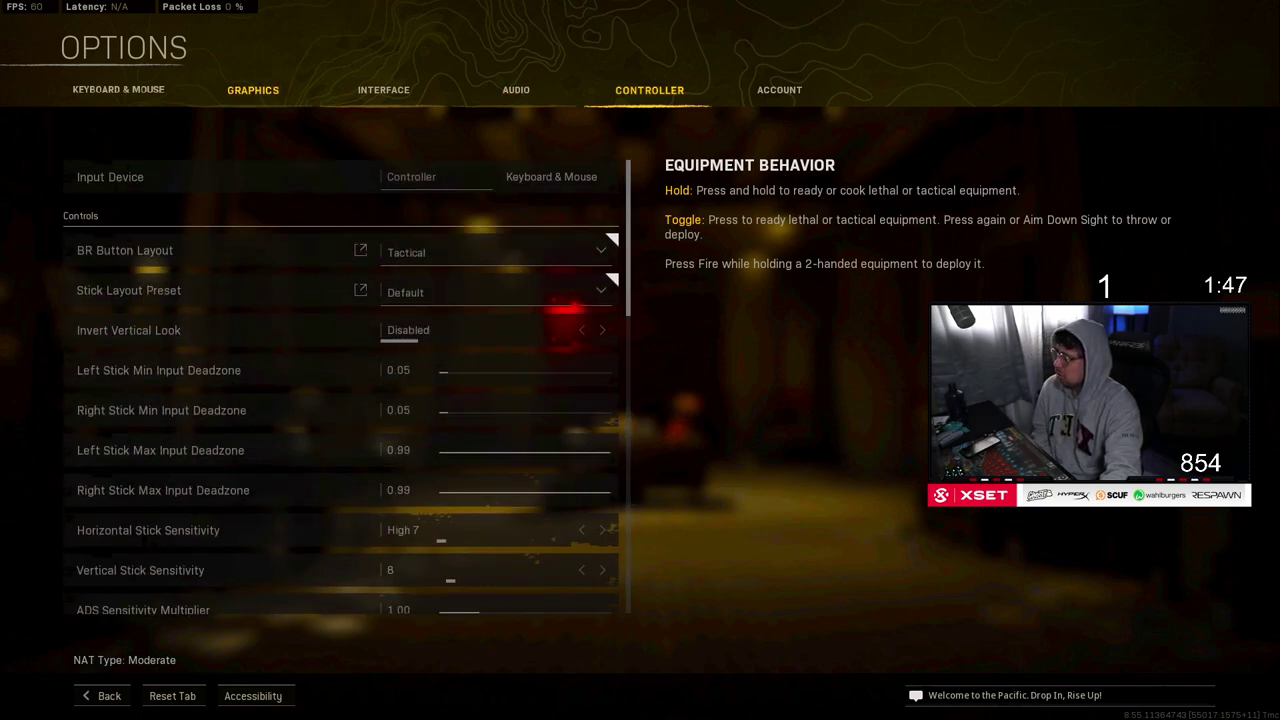
# Step: Revisit the keyboard and mouse tuning settings and the graphics quality settings, ending on the mouse settings
pyautogui.click(120, 90)
pyautogui.click(252, 90)
pyautogui.click(120, 90)
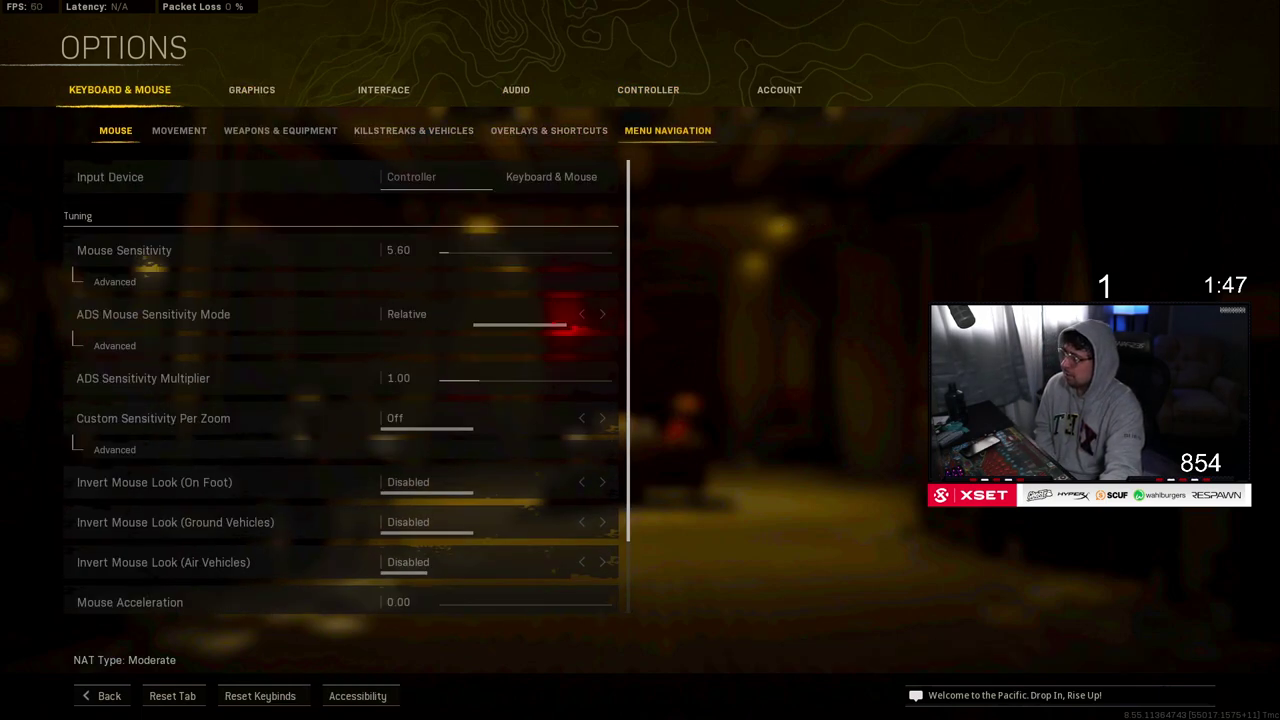
pyautogui.click(252, 89)
pyautogui.click(174, 129)
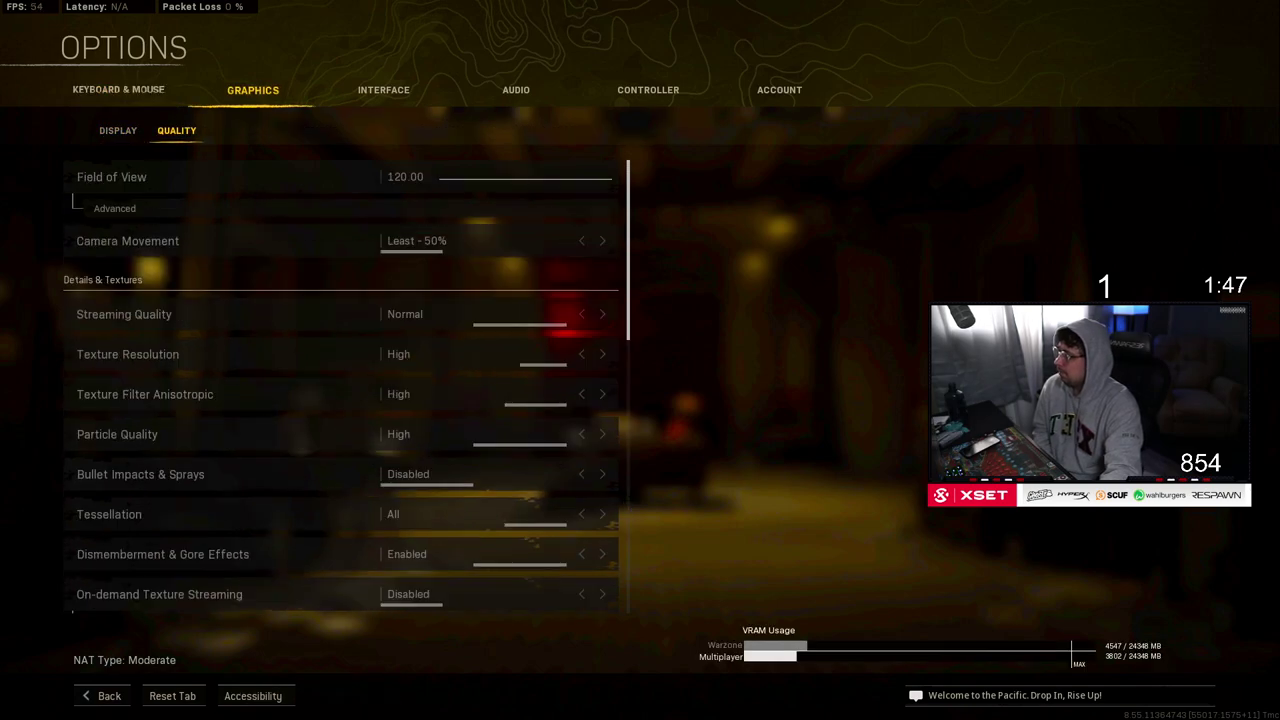
pyautogui.click(118, 89)
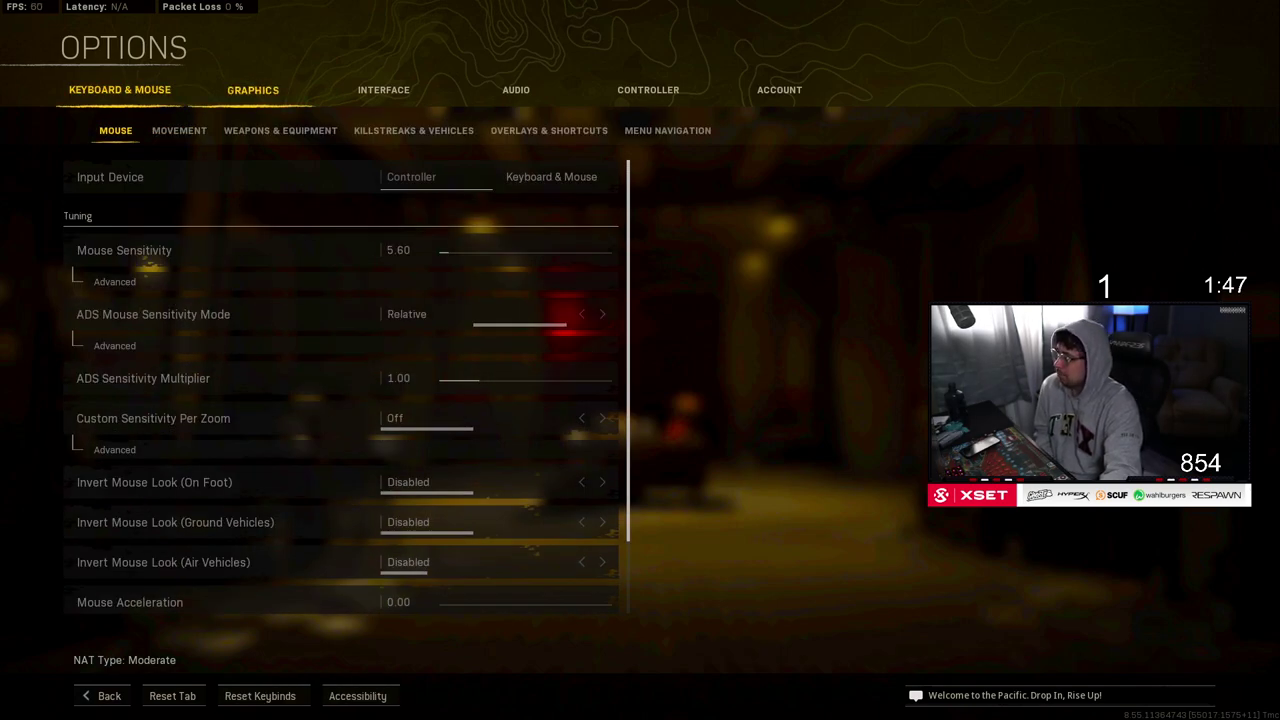